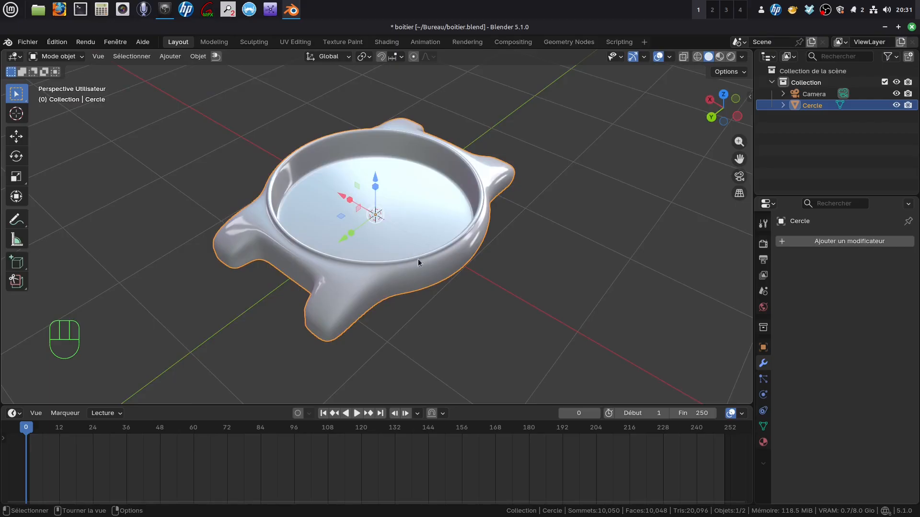
Examine the watch case model from several angles, checking its inner recess, rim and lugs.
middle_drag(417, 258, 364, 249)
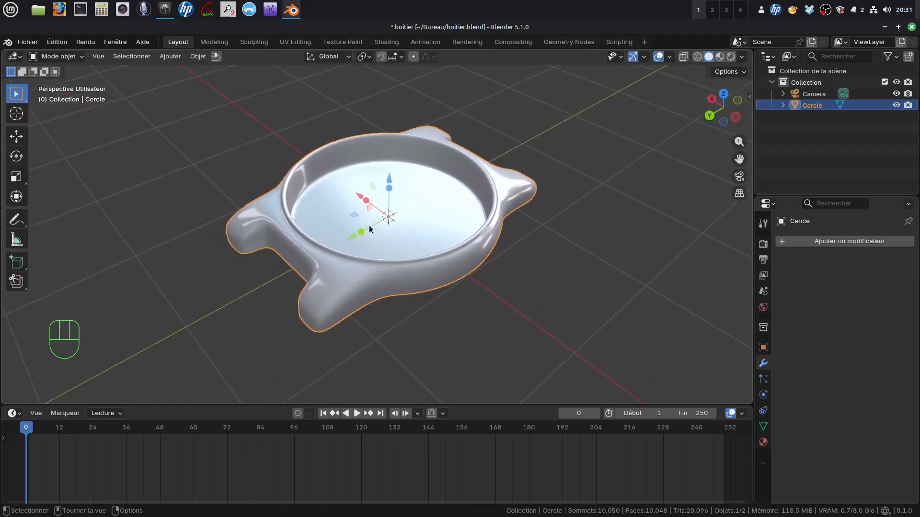
middle_drag(410, 267, 484, 181)
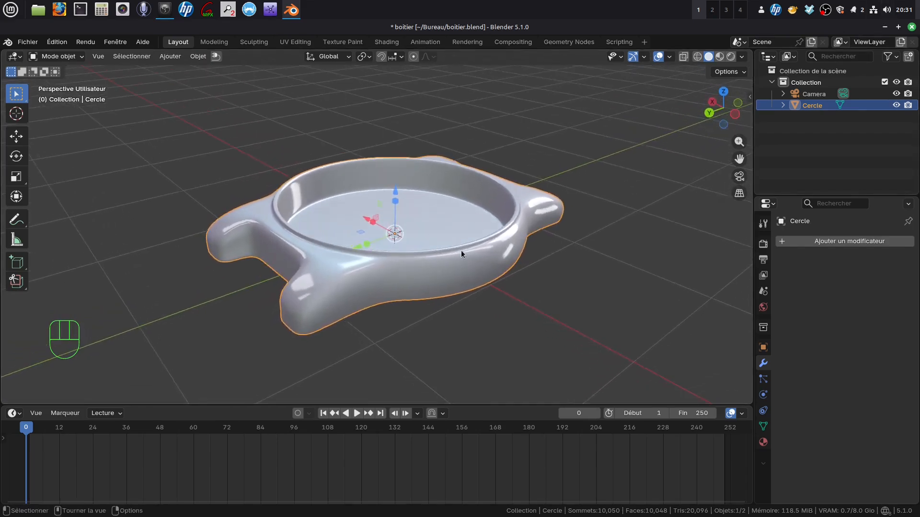
middle_drag(458, 250, 420, 235)
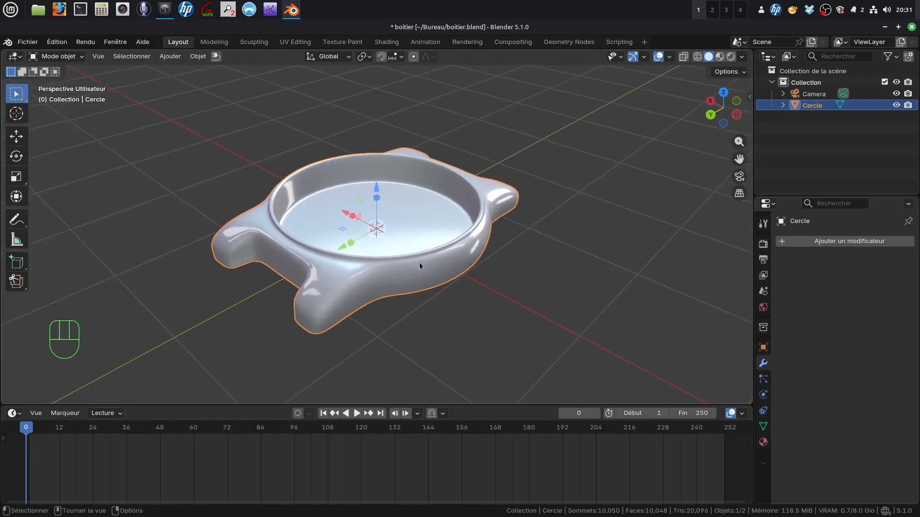
mouse_move(449, 240)
middle_down()
mouse_move(433, 251)
mouse_move(439, 245)
middle_up()
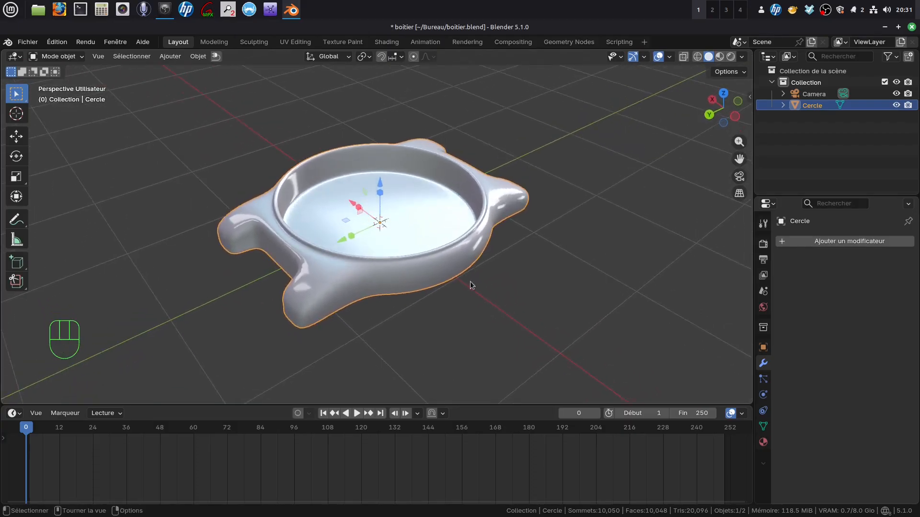
middle_drag(401, 219, 392, 227)
scroll(440, 292, up, 2)
scroll(440, 292, down, 2)
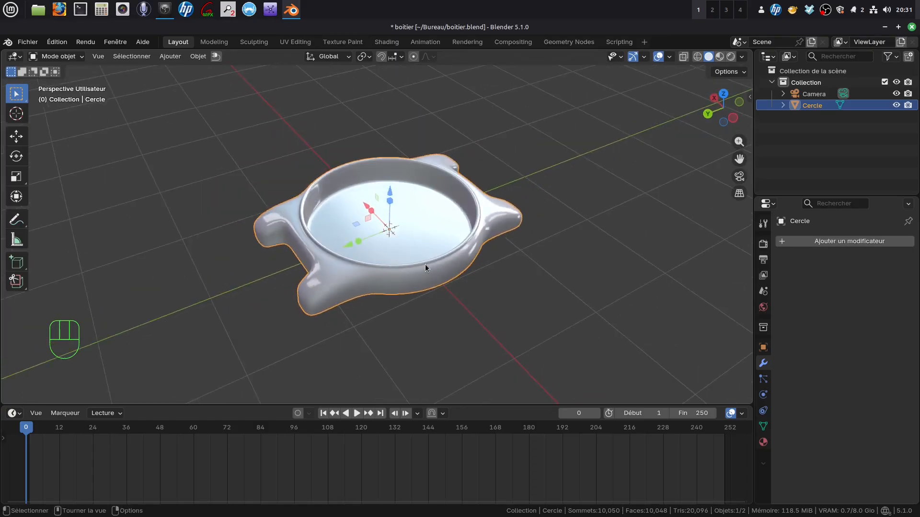
middle_drag(424, 264, 387, 157)
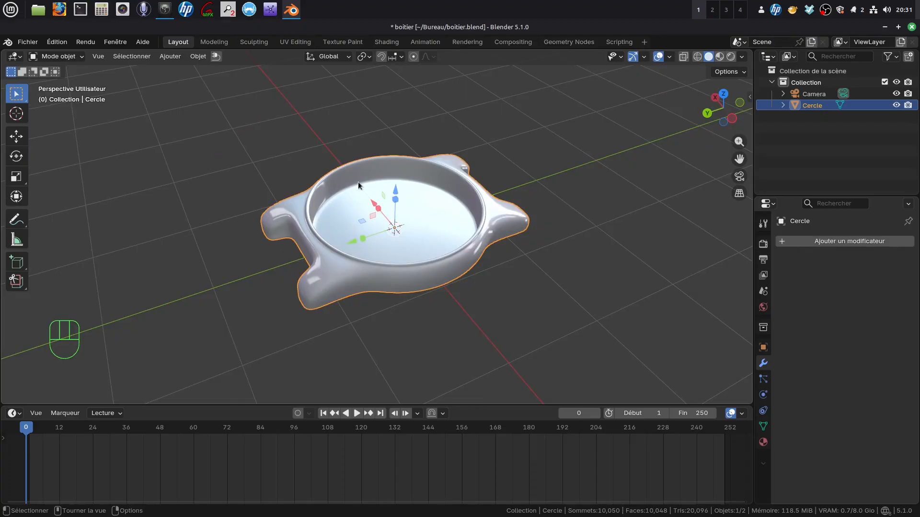
middle_drag(393, 247, 421, 211)
shift+middle_drag(456, 251, 424, 255)
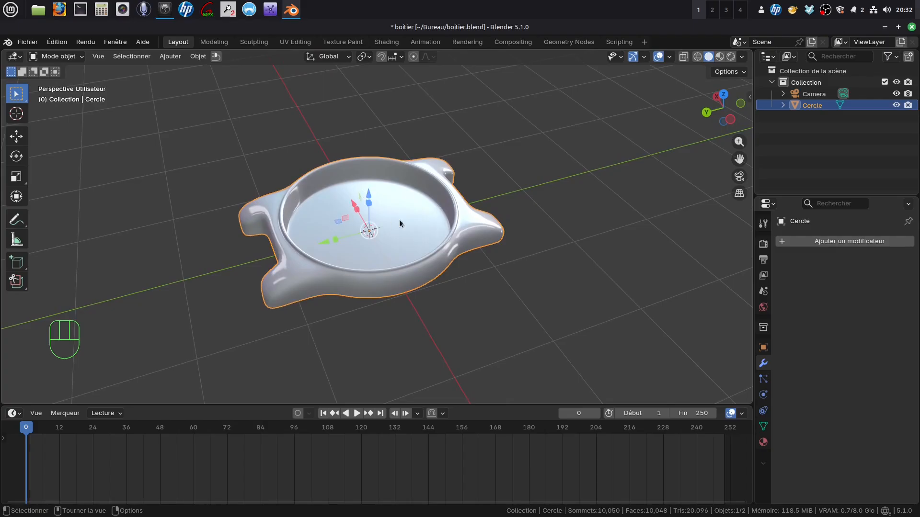
middle_drag(349, 251, 390, 259)
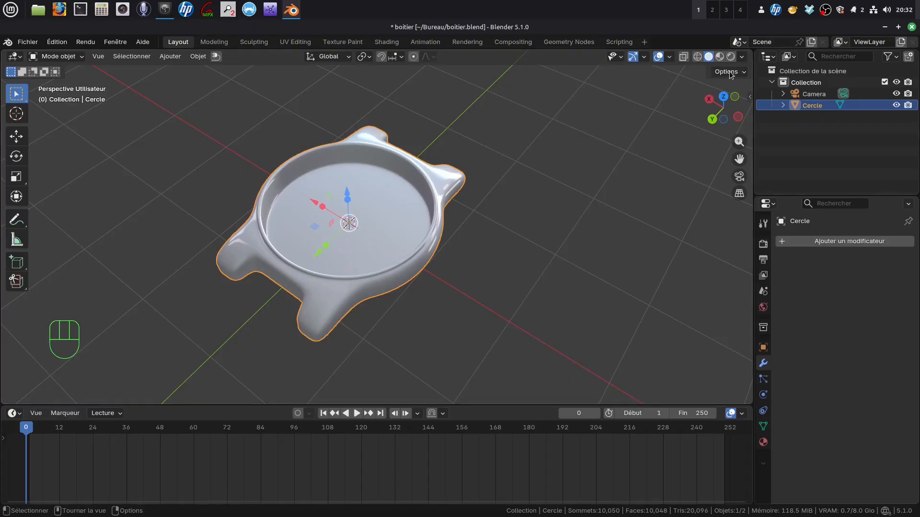
Split the 3D viewport into two equal halves and turn the new half into a shader editor.
drag(750, 50, 377, 96)
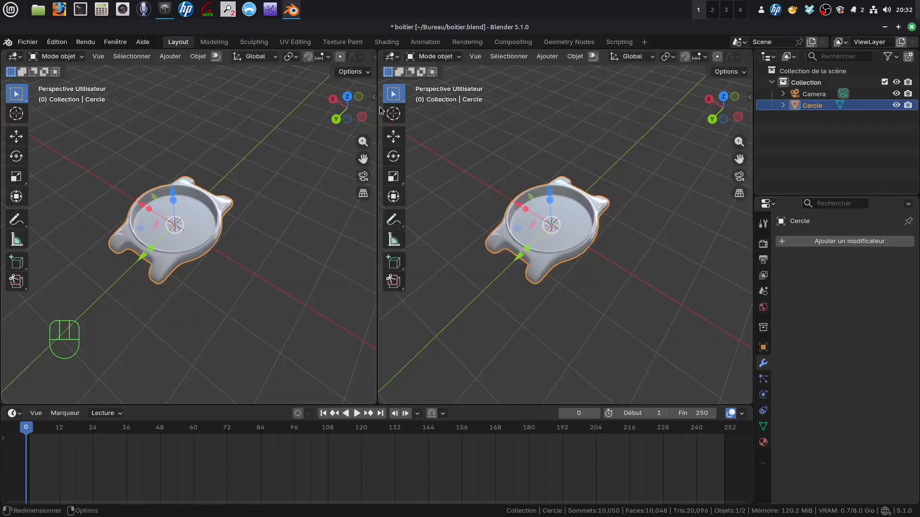
click(396, 60)
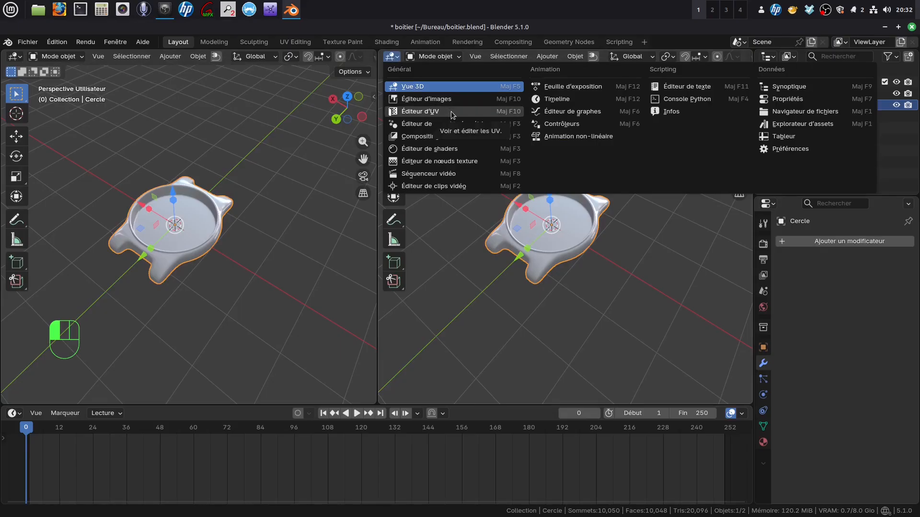
click(461, 150)
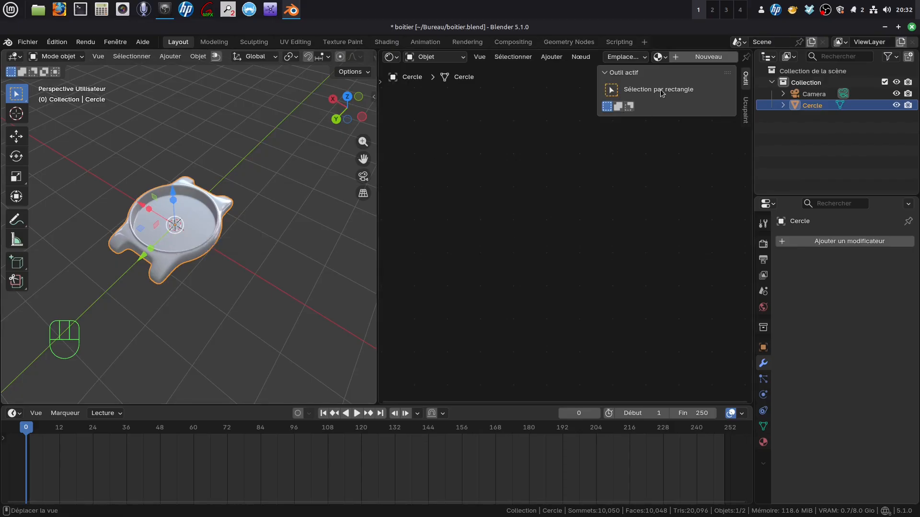
Create a new material for the watch case with Métallique at 1.000 and Rugosité at 0.153.
click(709, 57)
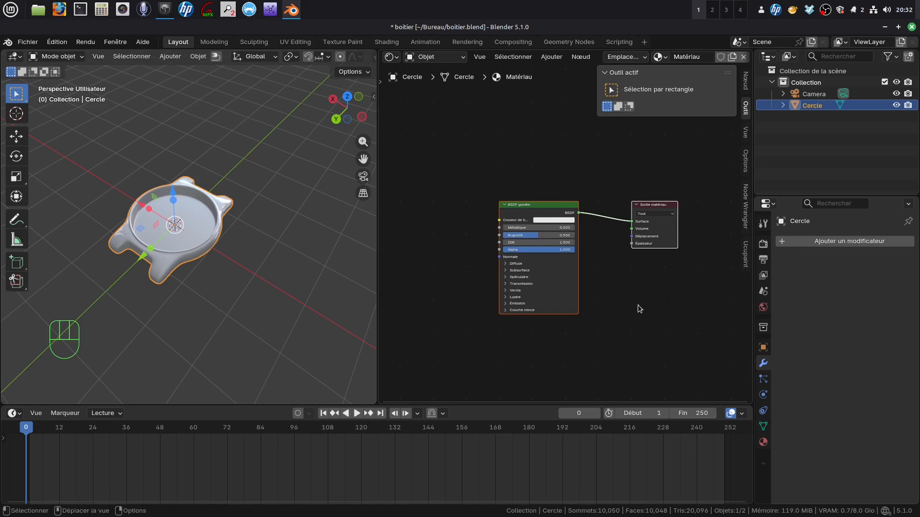
scroll(625, 283, up, 1)
middle_drag(616, 251, 653, 258)
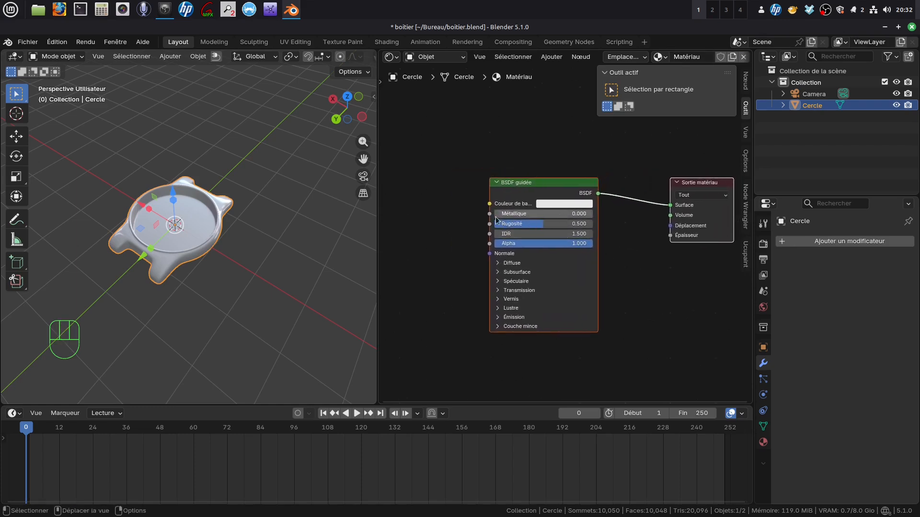
drag(499, 215, 597, 215)
drag(542, 224, 510, 225)
scroll(630, 292, down, 2)
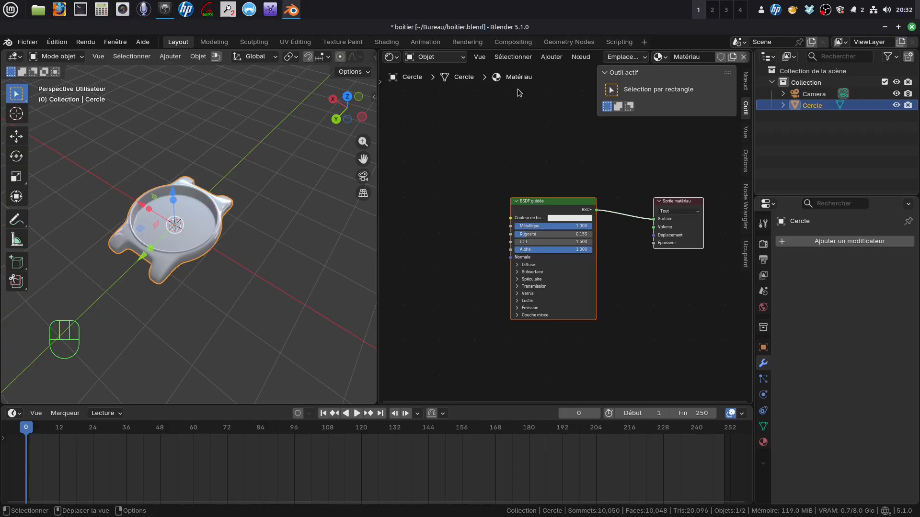
Add a Texture image node before the BSDF guidée node and connect its Couleur output to Couleur de base.
click(551, 56)
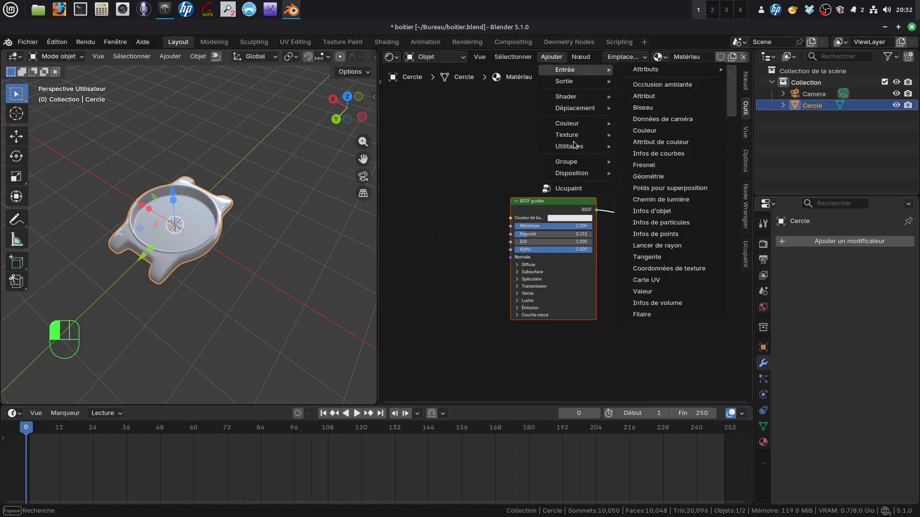
mouse_move(562, 99)
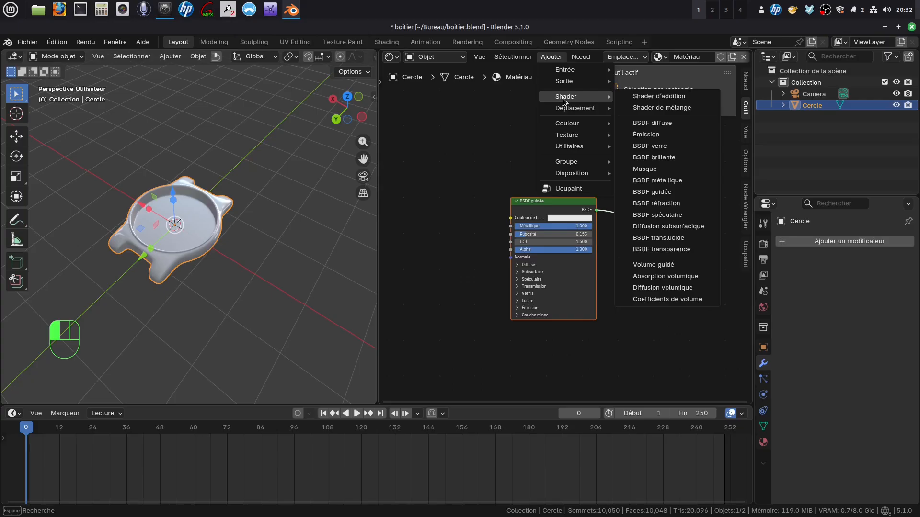
mouse_move(563, 139)
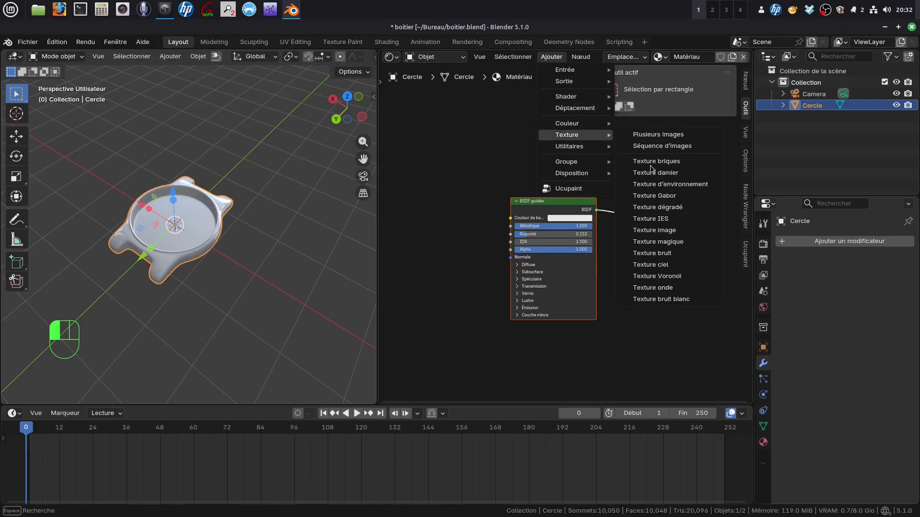
click(680, 231)
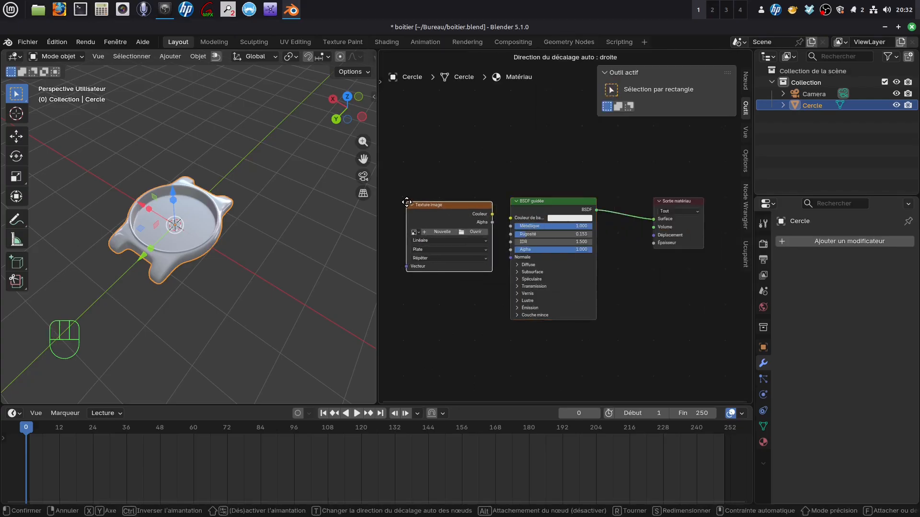
click(455, 213)
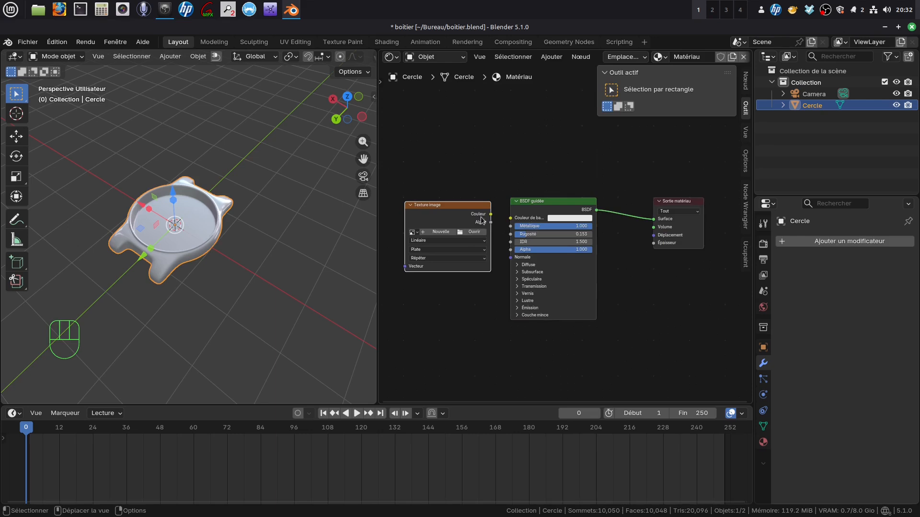
drag(491, 214, 511, 218)
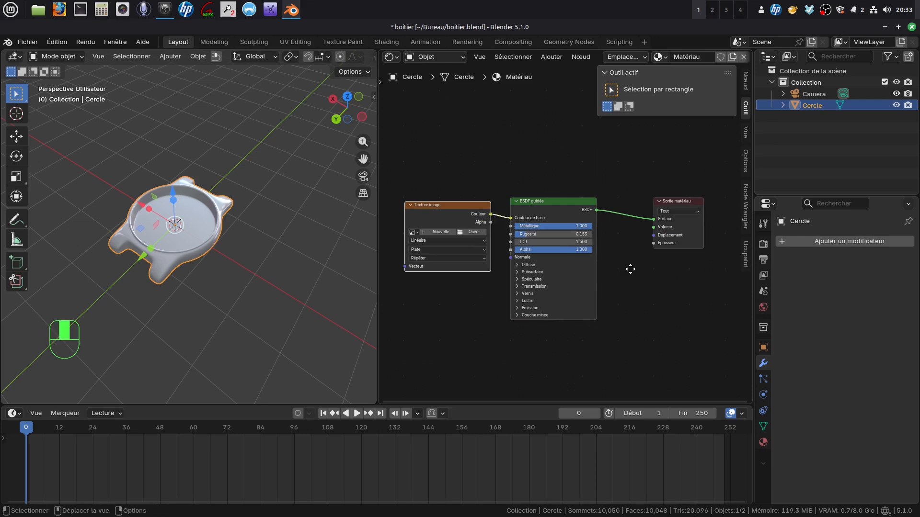
middle_drag(628, 267, 651, 266)
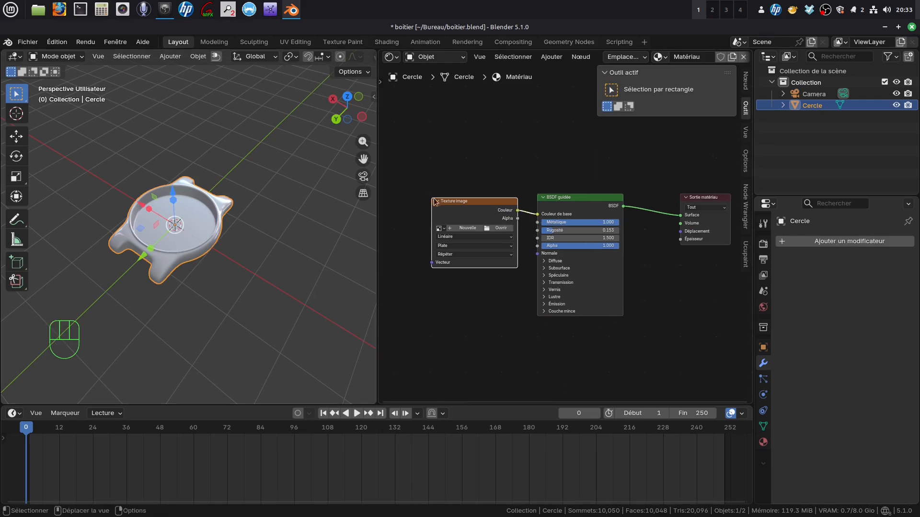
Create a new blank black 1024 × 1024 px image named mtal in the Texture image node.
scroll(476, 289, up, 3)
click(480, 169)
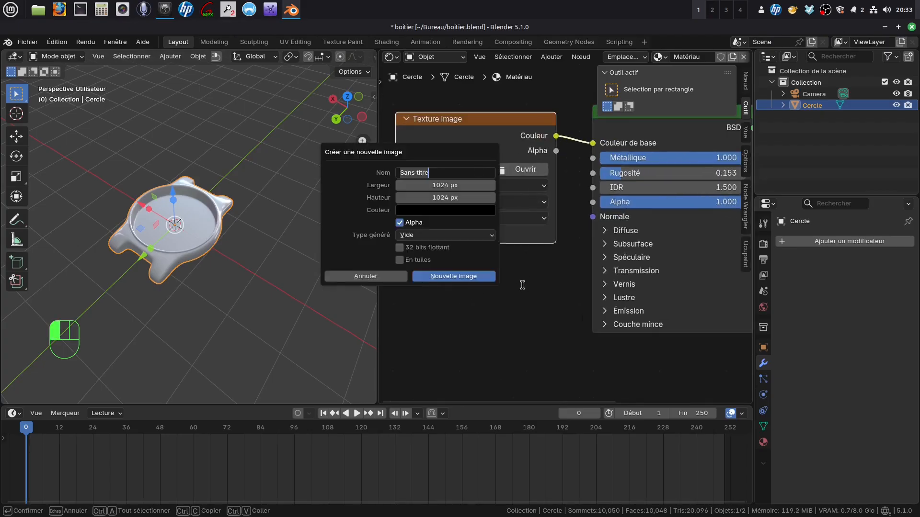
key(BackSpace)
click(476, 277)
scroll(515, 290, down, 1)
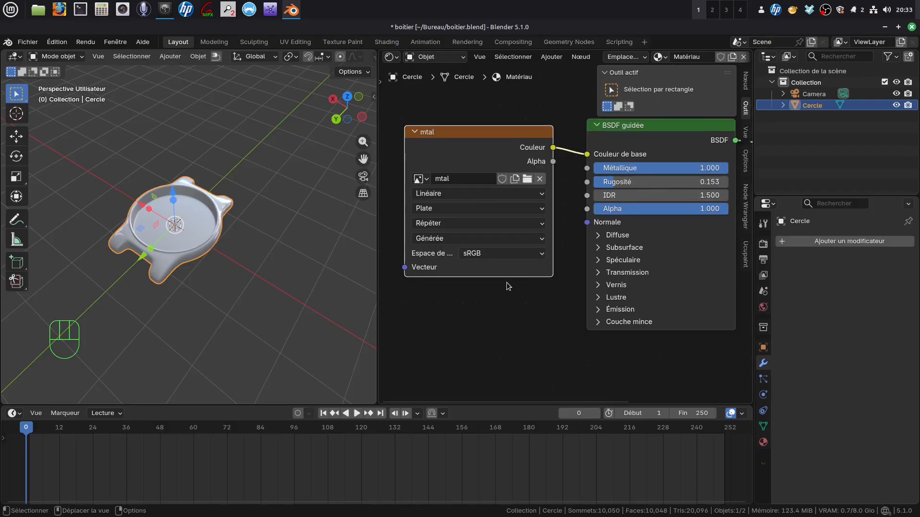
Correct the image name in the texture node to metal.
scroll(506, 290, up, 1)
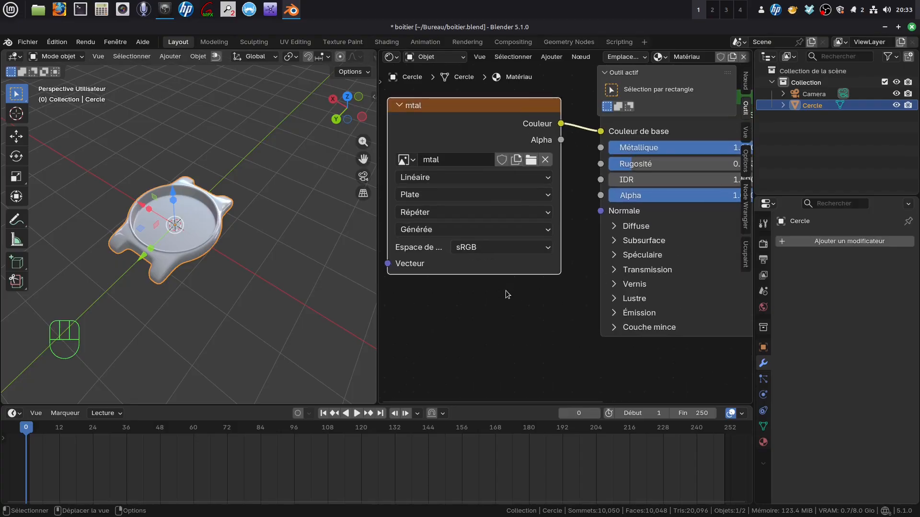
click(432, 164)
click(429, 161)
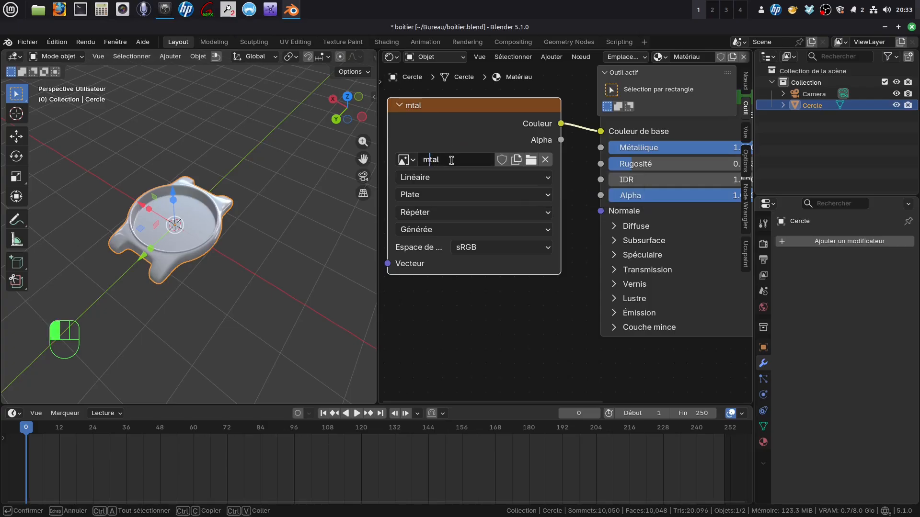
text(e)
key(Return)
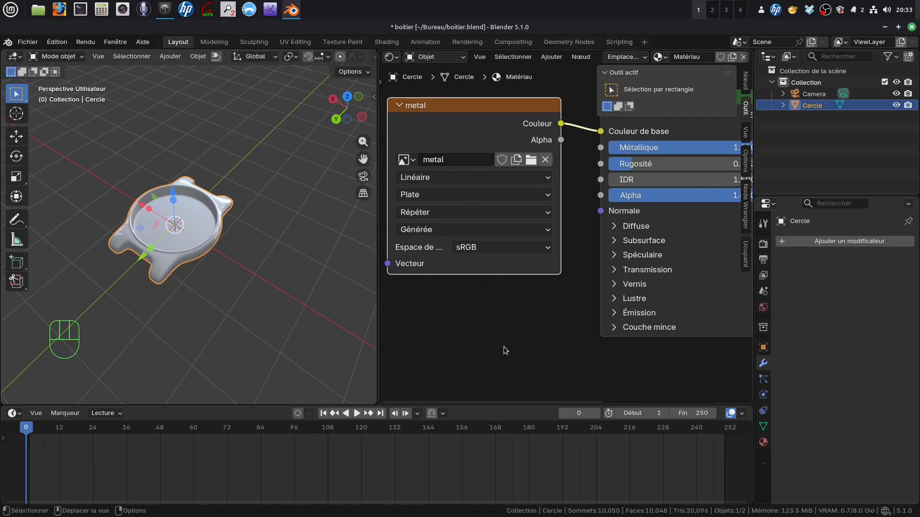
Expand the Transmission section of the BSDF guidée node and make the metal image node the active selection.
scroll(491, 311, down, 3)
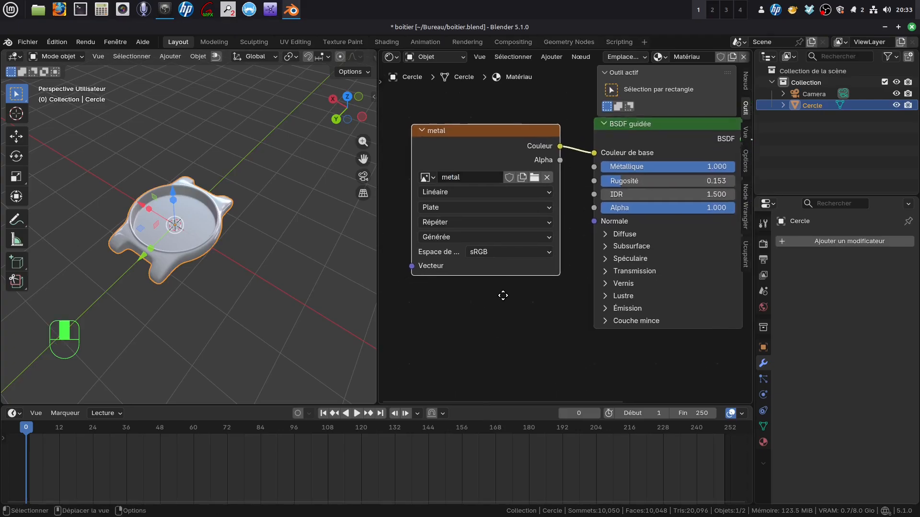
scroll(494, 292, down, 2)
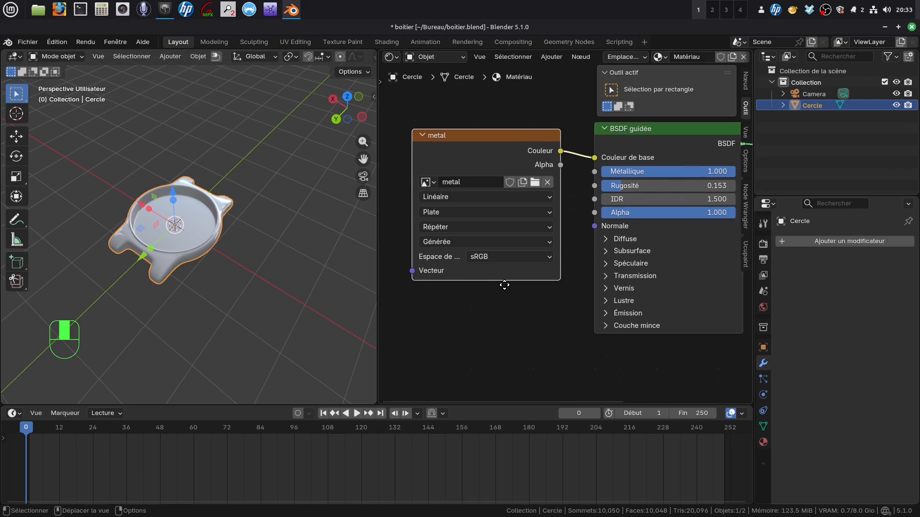
scroll(518, 300, down, 4)
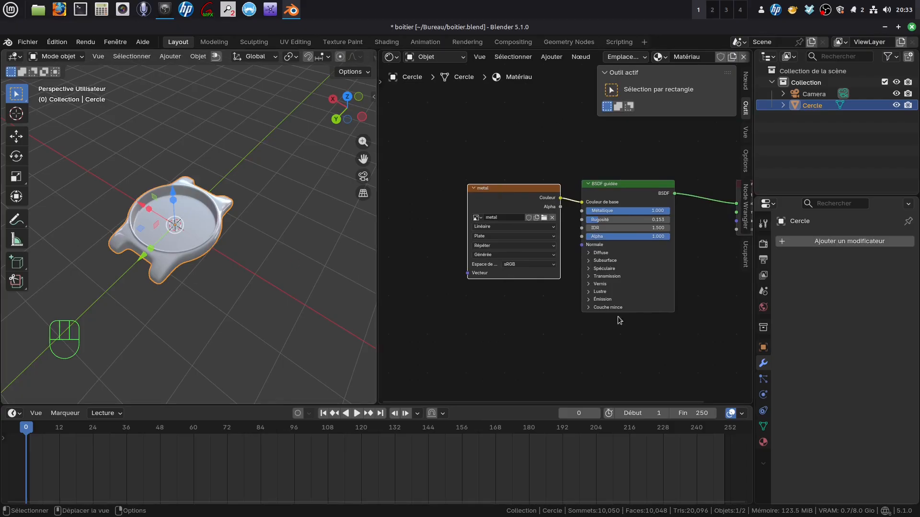
click(647, 276)
click(554, 162)
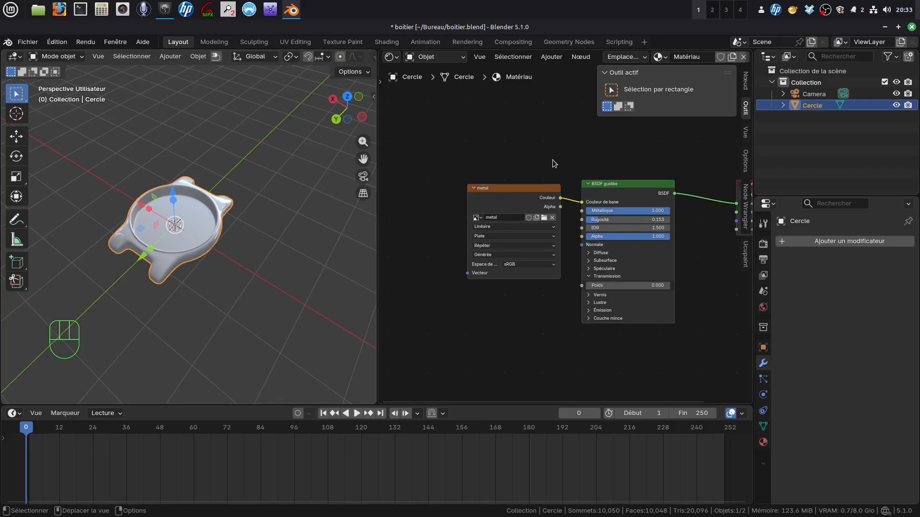
click(539, 188)
Select the whole watch case mesh in Edit Mode and switch the shader editor area to the UV editor.
click(154, 264)
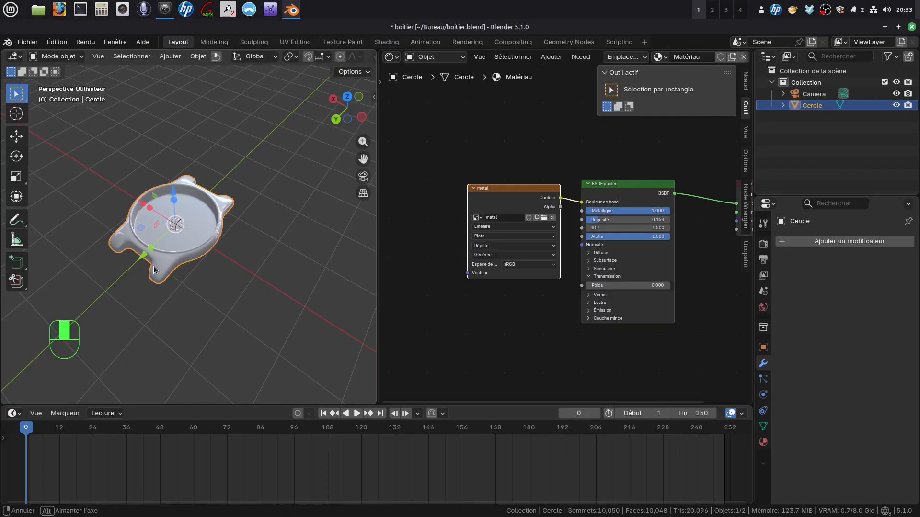
key(Tab)
key(a)
key(a)
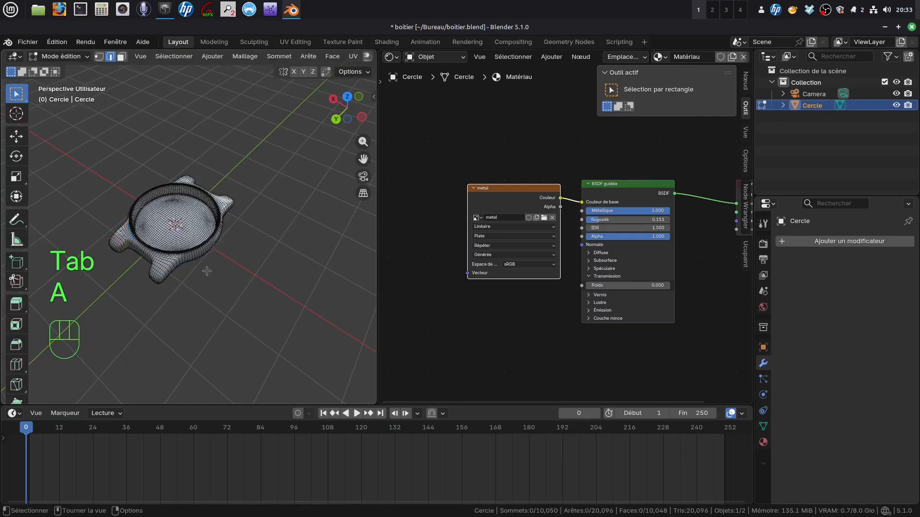
click(396, 61)
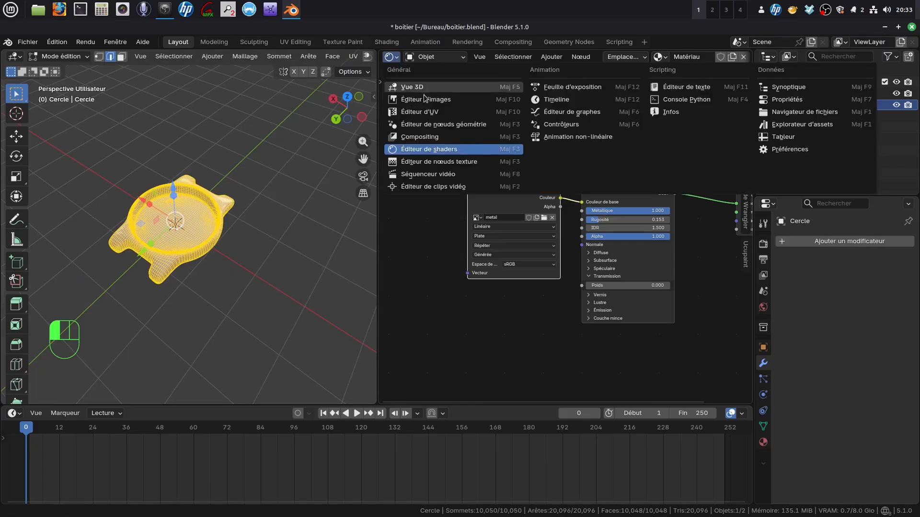
click(446, 112)
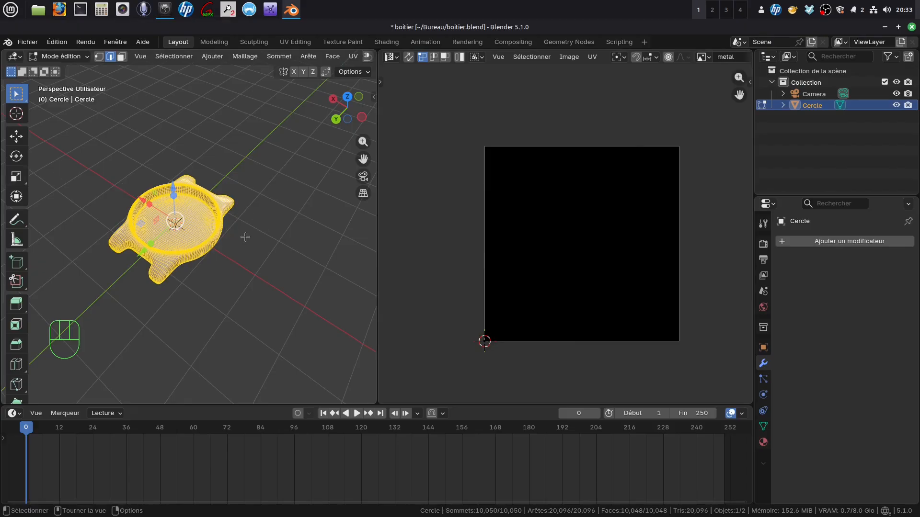
Unwrap the selected watch case mesh with Smart UV Project (Projection UV intelligente), using an island margin of 0.010.
key(u)
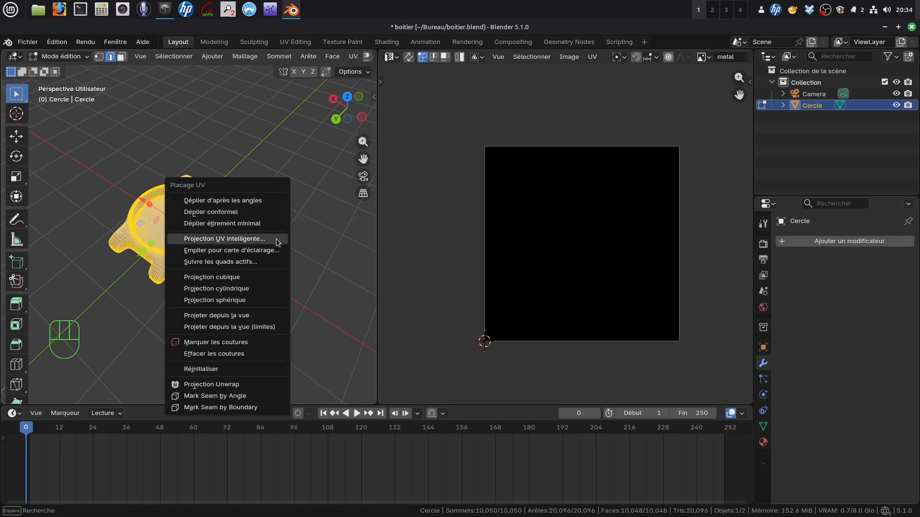
click(246, 240)
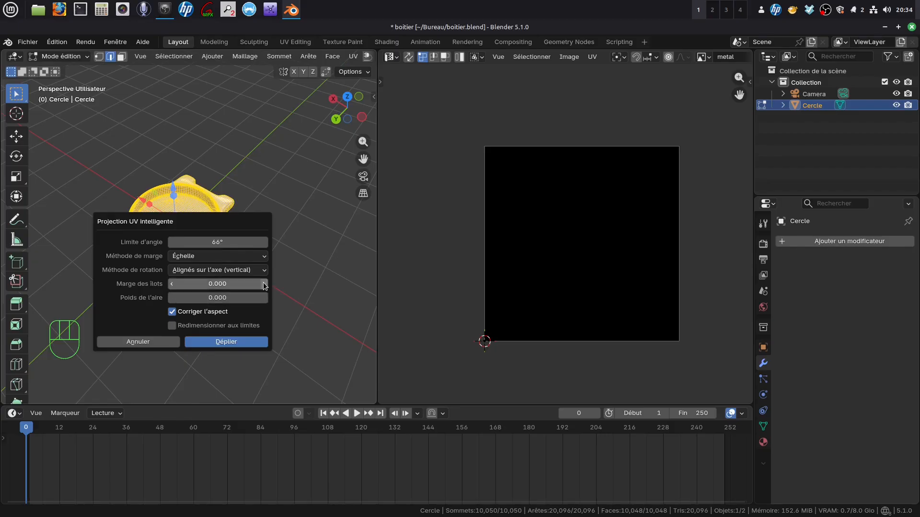
click(265, 286)
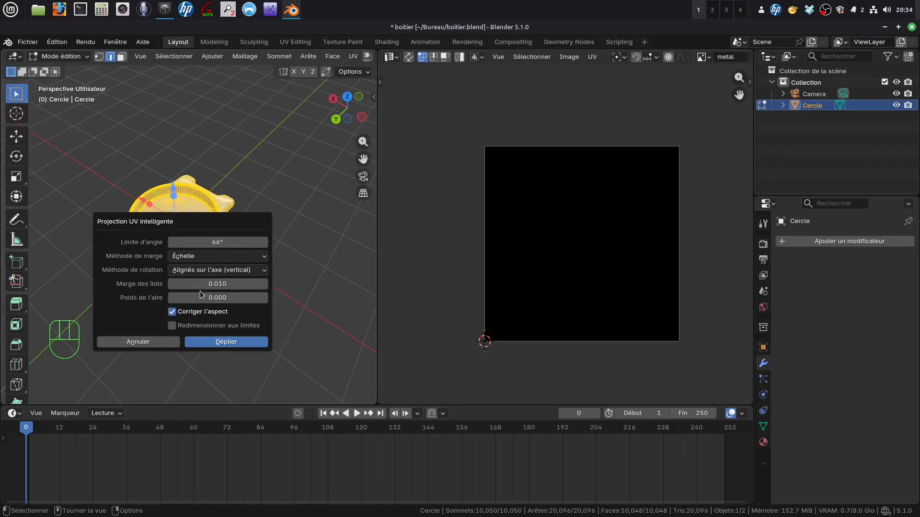
click(226, 341)
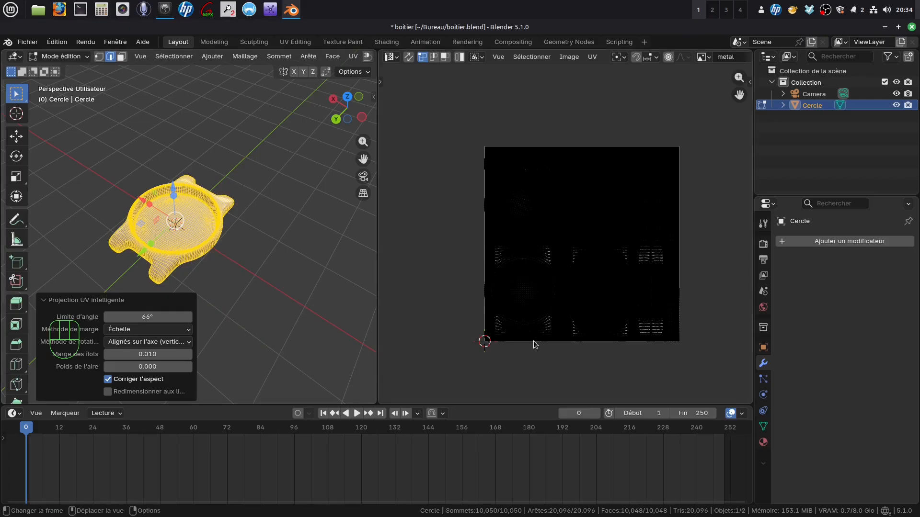
scroll(536, 313, up, 4)
scroll(536, 312, down, 3)
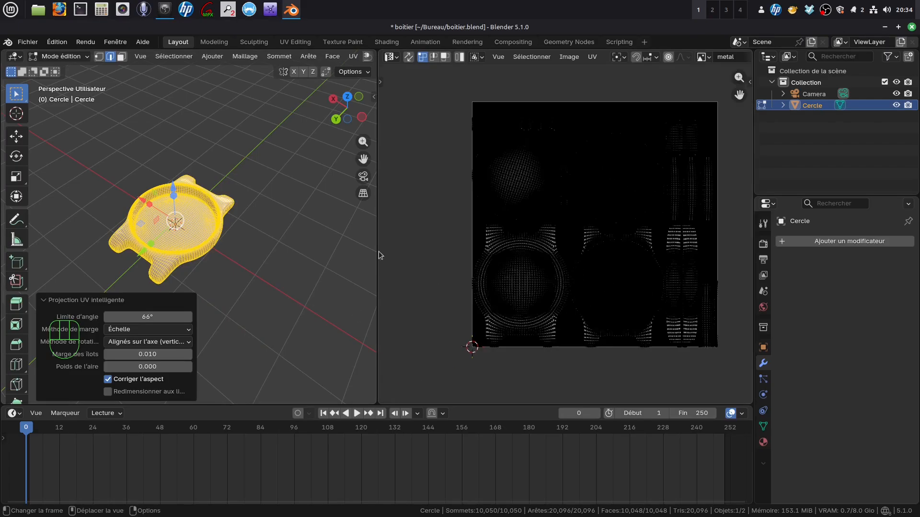
mouse_move(240, 249)
middle_down()
mouse_move(196, 275)
mouse_move(241, 260)
middle_up()
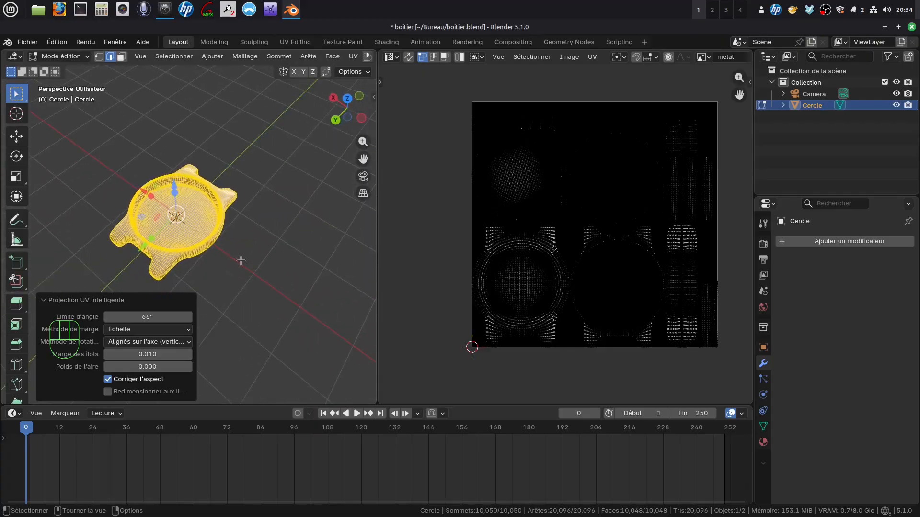
scroll(242, 264, up, 1)
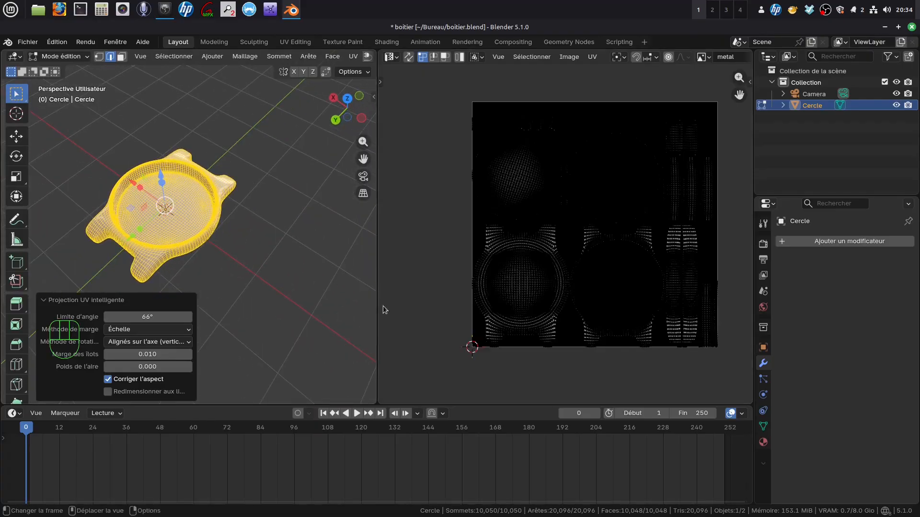
drag(377, 295, 371, 275)
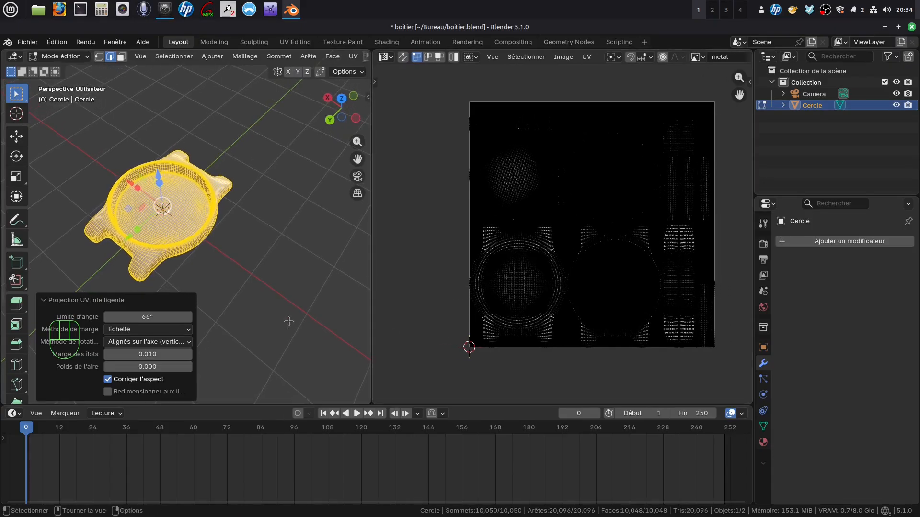
Return the watch case to Object Mode and switch to the Texture Paint workspace with the whole case and UV layout in view.
key(Tab)
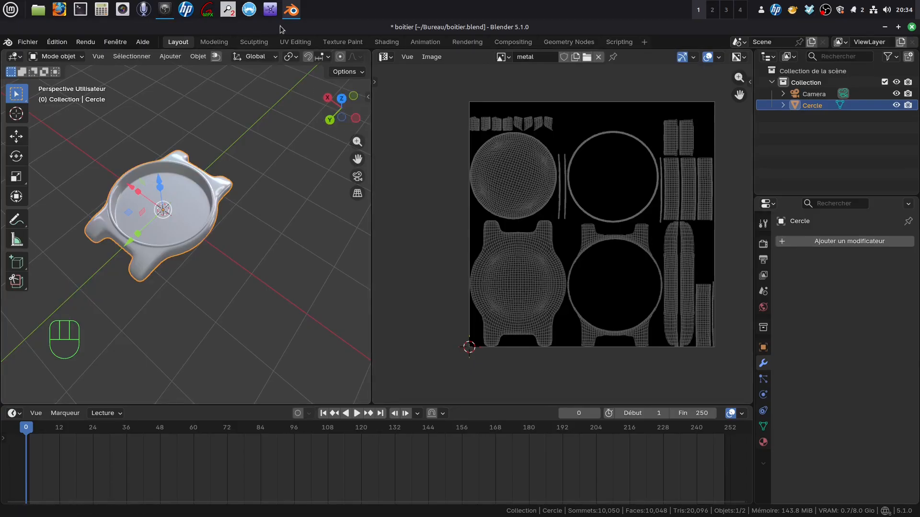
click(351, 43)
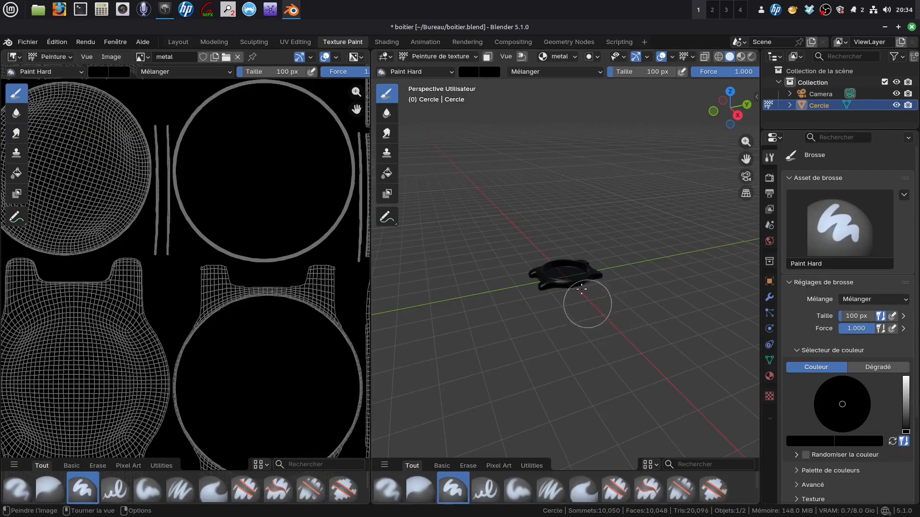
scroll(553, 339, up, 5)
scroll(533, 257, up, 2)
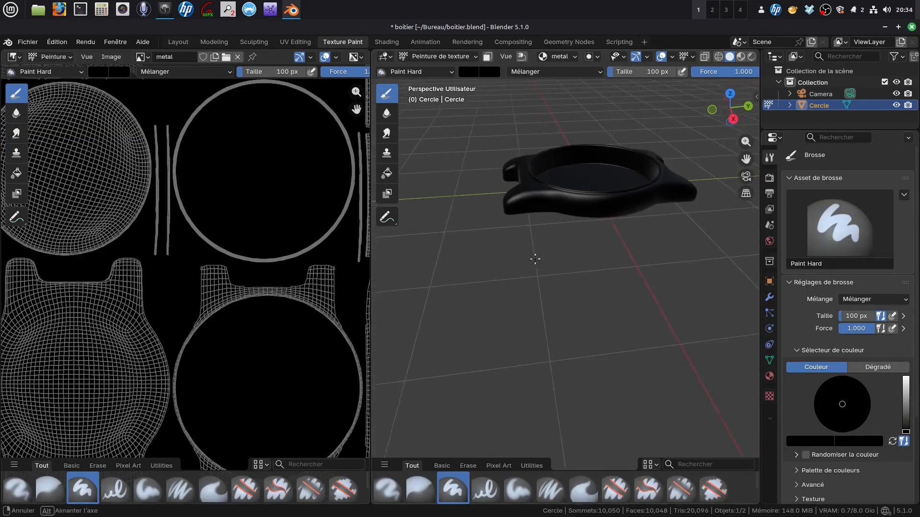
scroll(232, 302, down, 4)
mouse_move(484, 279)
middle_down()
mouse_move(661, 273)
mouse_move(618, 260)
mouse_move(583, 282)
mouse_move(590, 294)
middle_up()
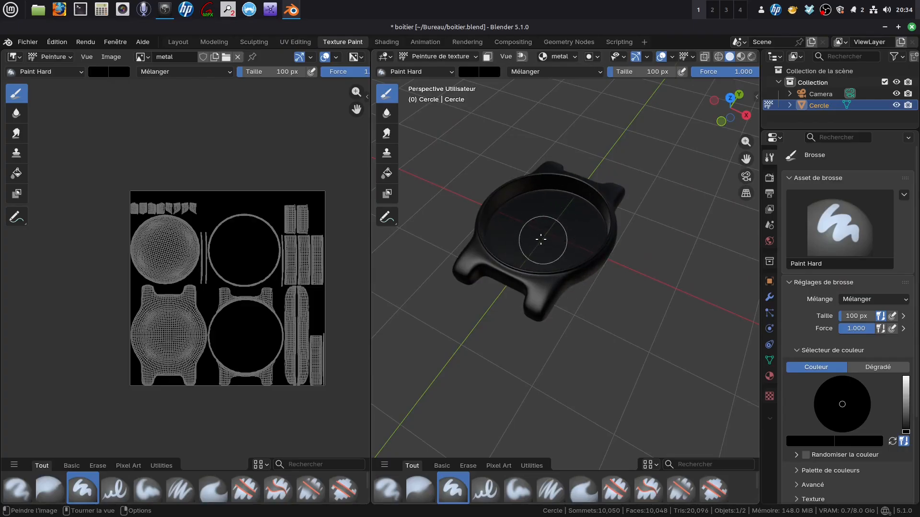
Set the paint brush colour to white #FFFFFF, test it with a stroke inside the case and undo that stroke.
click(468, 72)
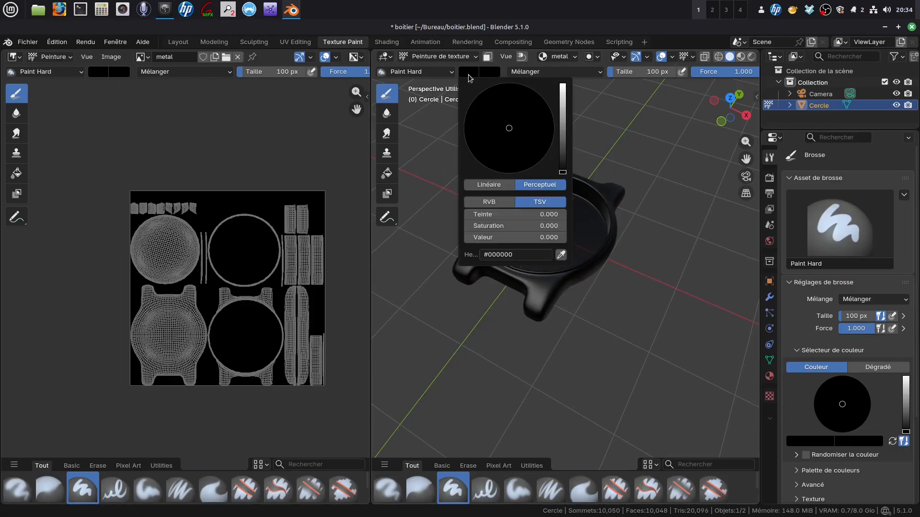
drag(563, 174, 563, 85)
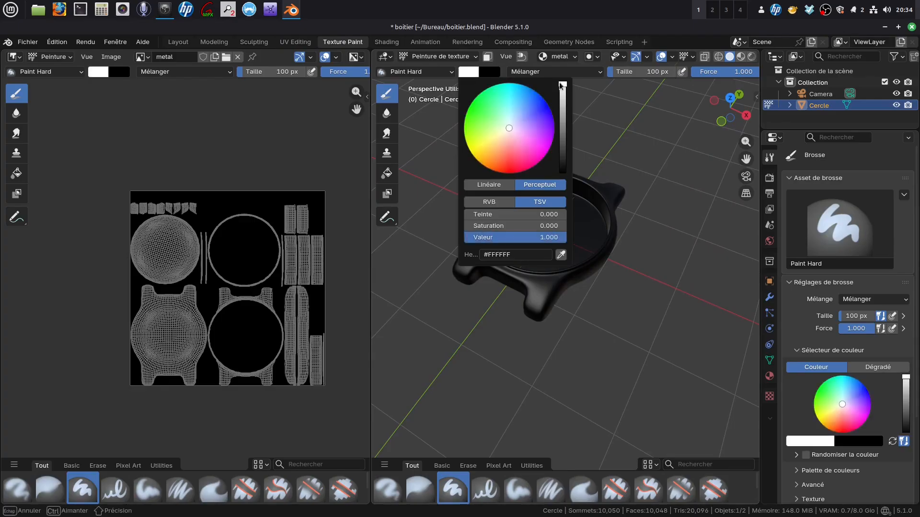
mouse_move(534, 237)
mouse_down()
mouse_move(558, 225)
mouse_move(569, 262)
mouse_up()
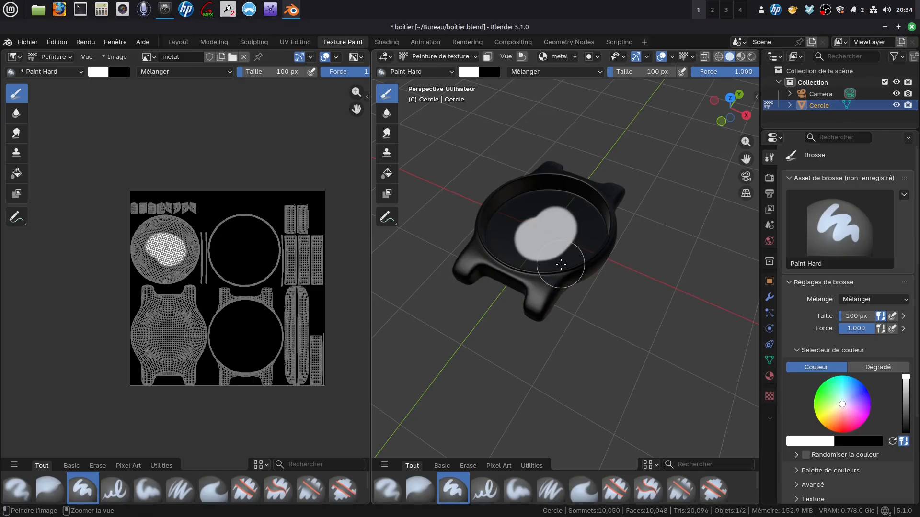
key(ctrl+z)
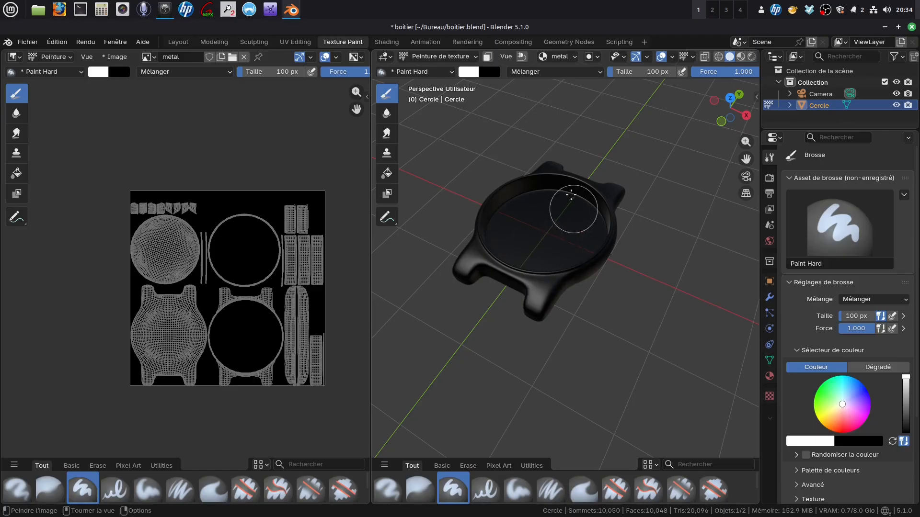
View the watch case from above and create a new texture for the brush.
mouse_move(581, 183)
middle_down()
mouse_move(616, 246)
mouse_move(622, 241)
middle_up()
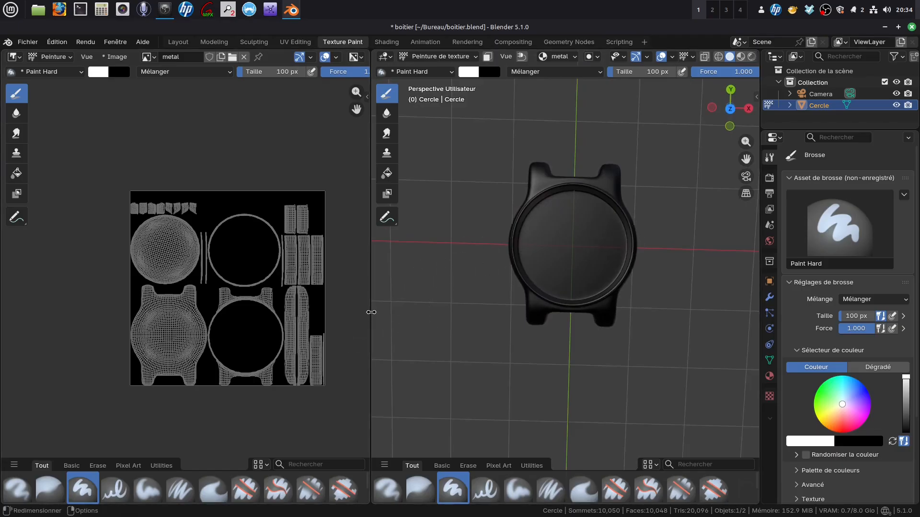
drag(371, 308, 382, 308)
scroll(669, 56, down, 2)
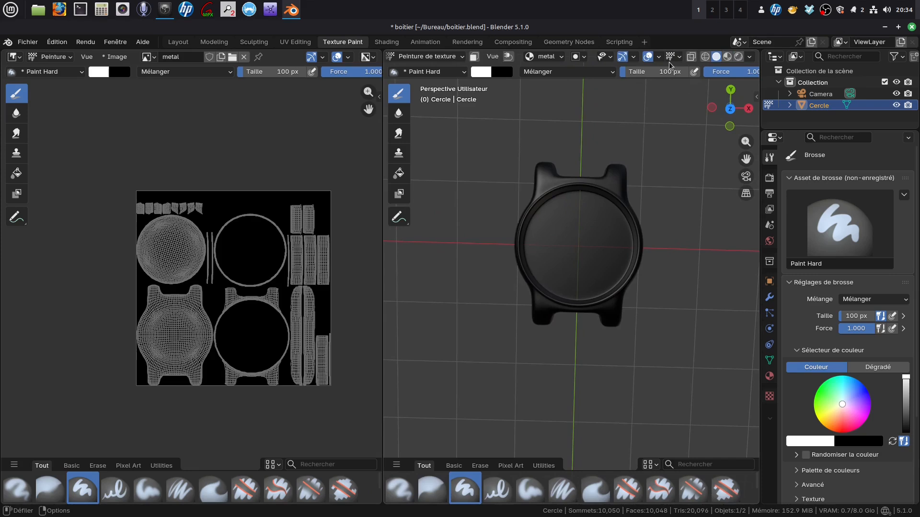
click(769, 396)
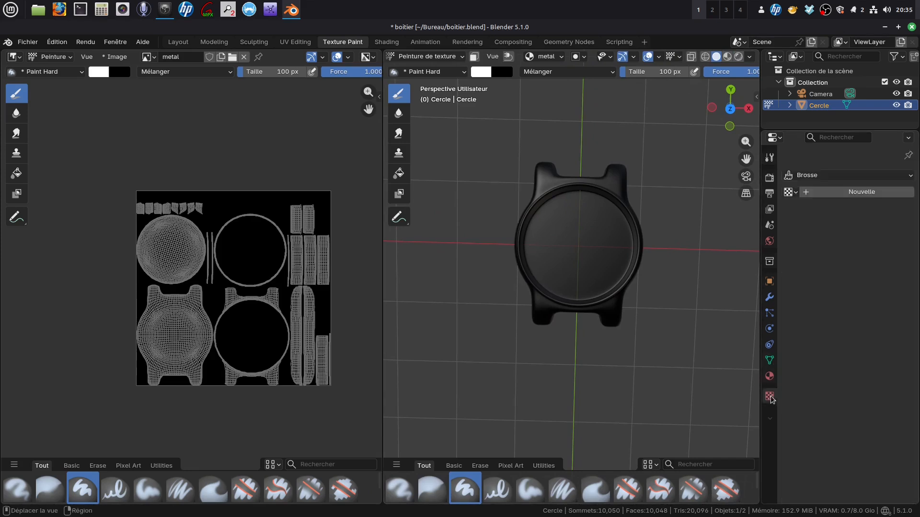
click(865, 193)
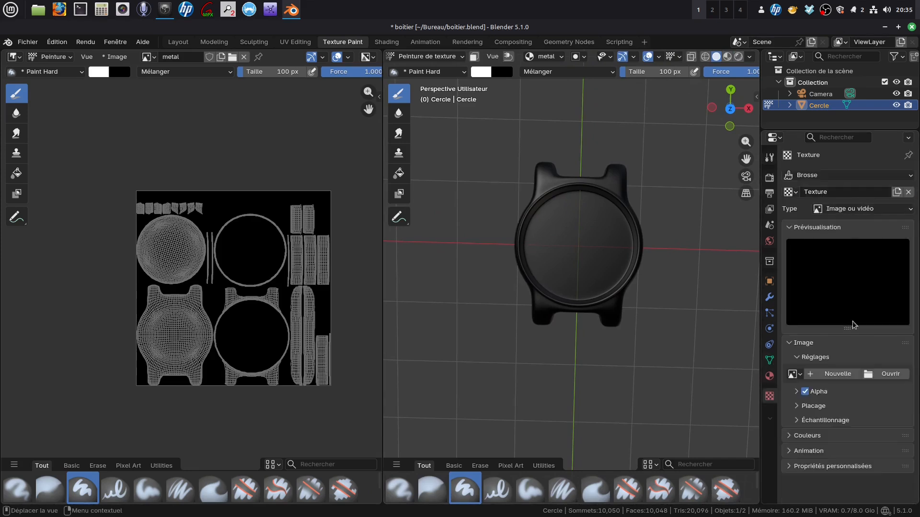
Load TexturesCom_MetalBare0104_1_M.jpg from the métal folder as the brush texture's image.
click(885, 373)
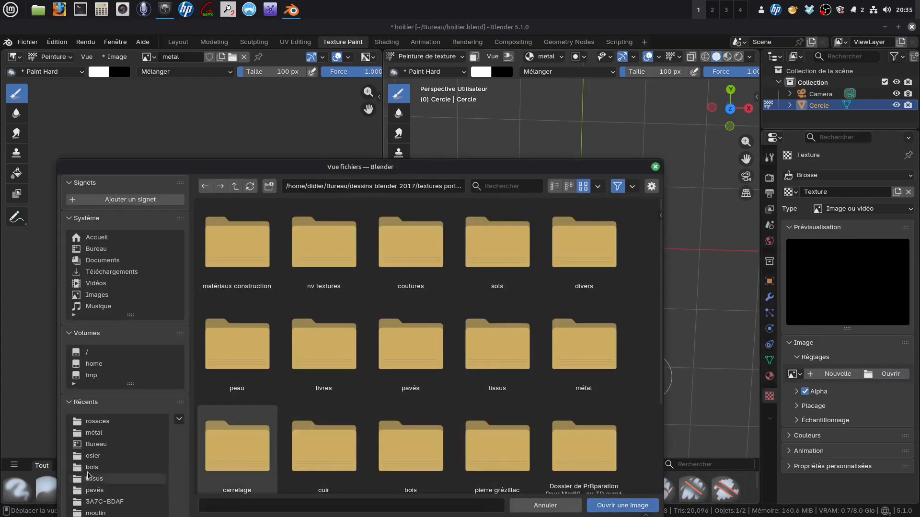
click(113, 433)
scroll(412, 375, down, 6)
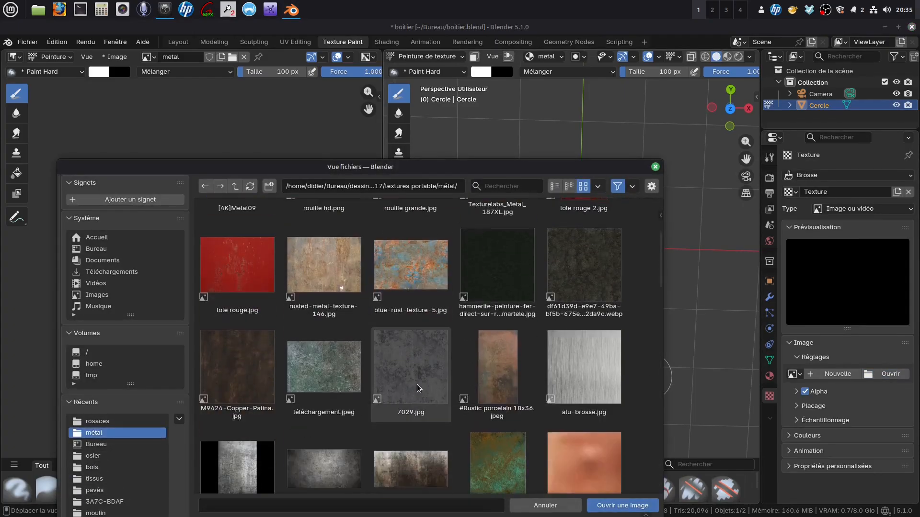
scroll(417, 384, down, 2)
scroll(417, 385, down, 6)
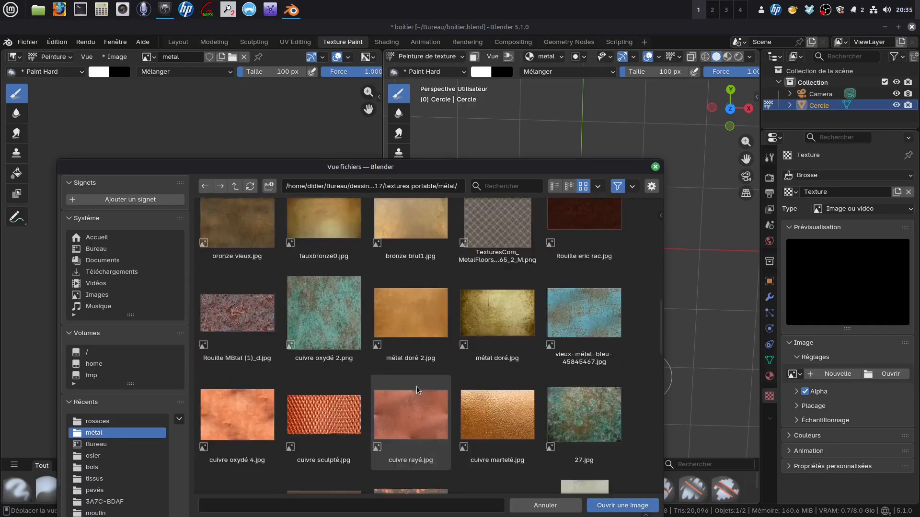
scroll(417, 387, down, 12)
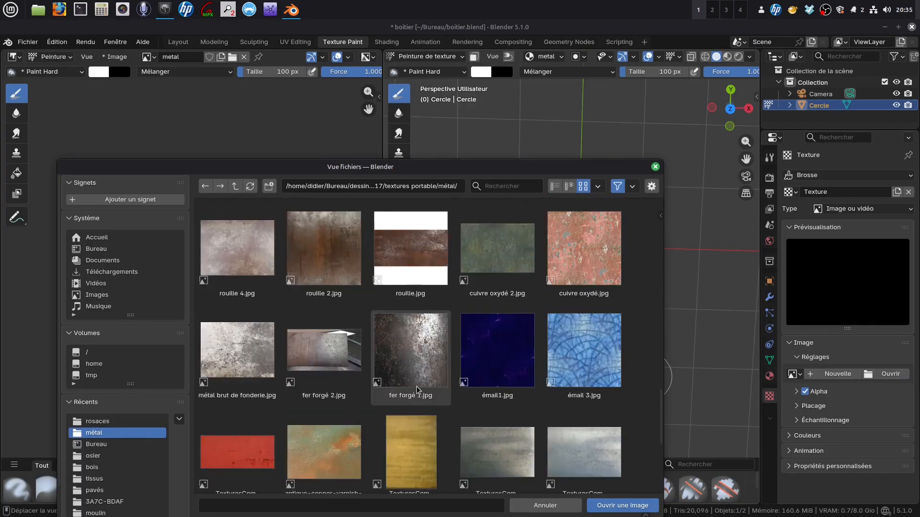
scroll(416, 389, down, 4)
click(592, 314)
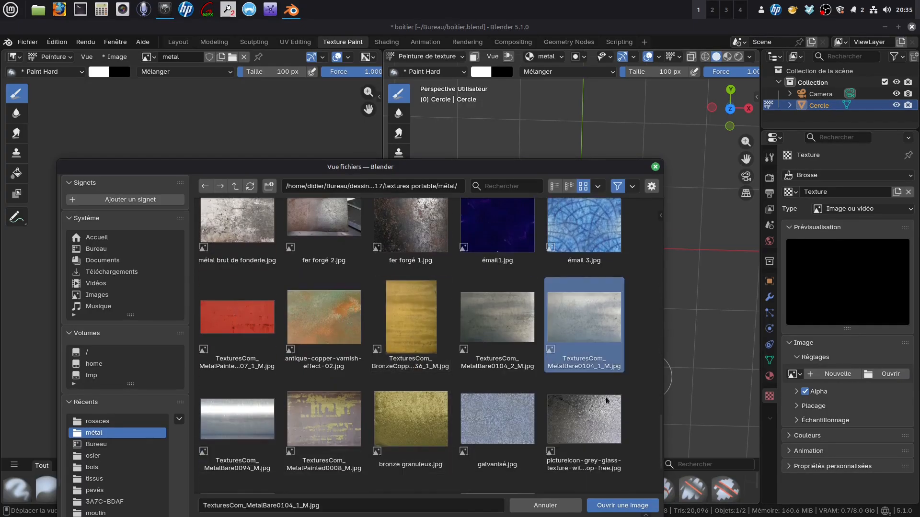
click(624, 507)
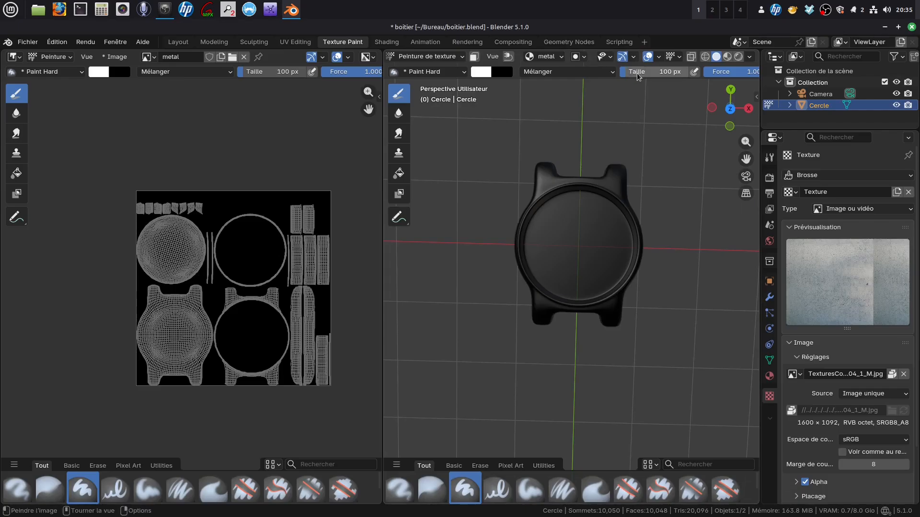
Set the brush texture's mapping to Pochoir (stencil) and match the stencil to the image's proportions.
scroll(637, 73, down, 5)
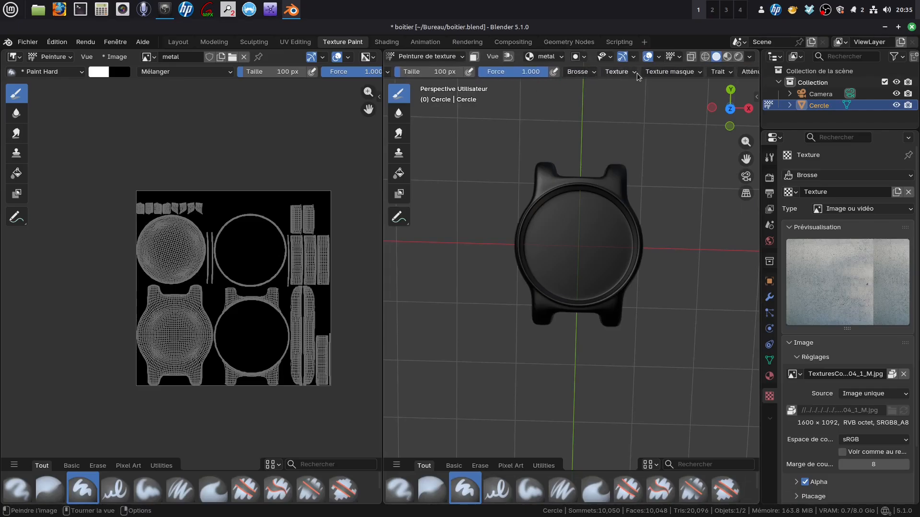
click(636, 73)
click(552, 95)
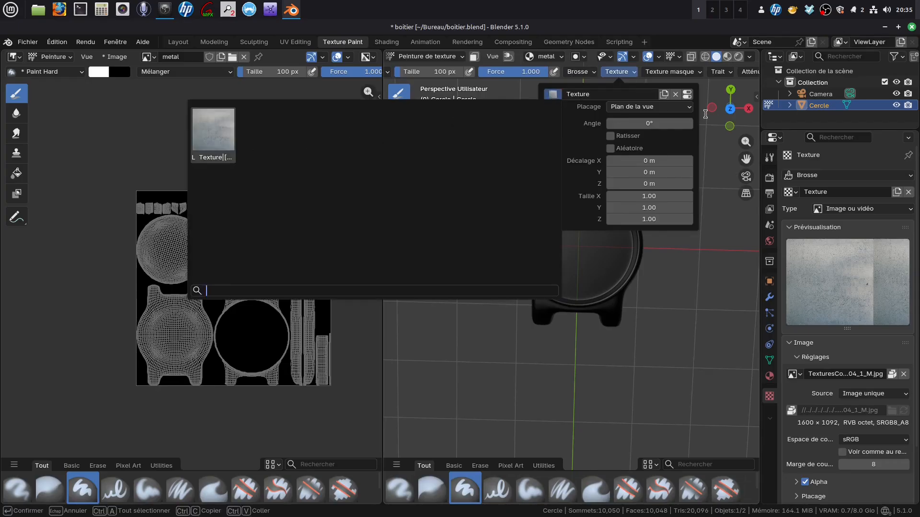
key(Escape)
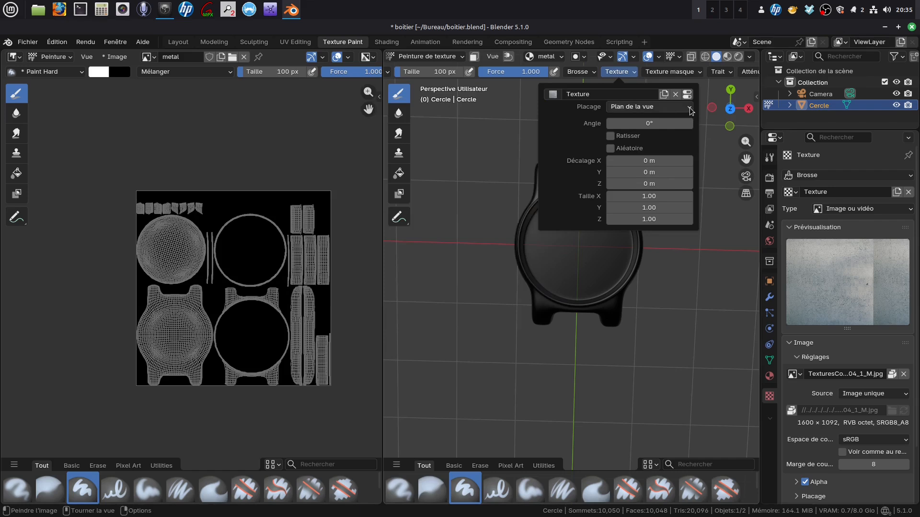
click(690, 108)
click(649, 172)
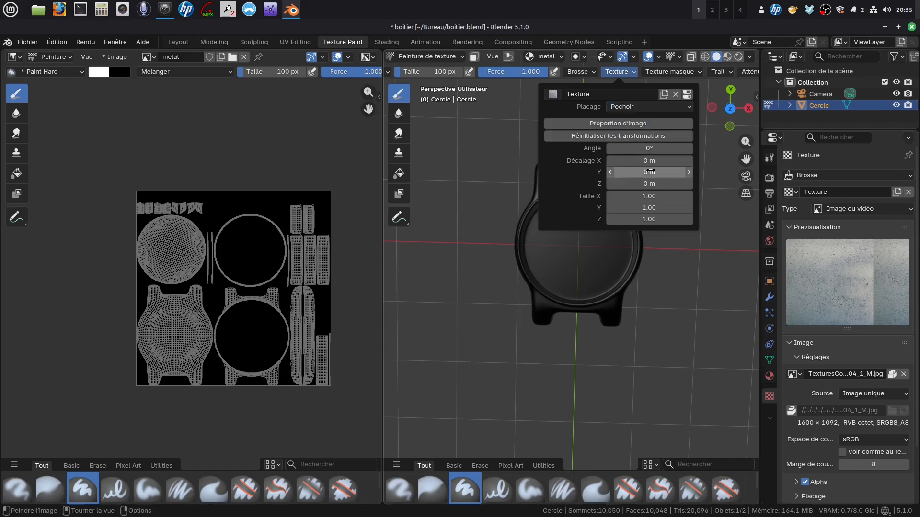
click(619, 123)
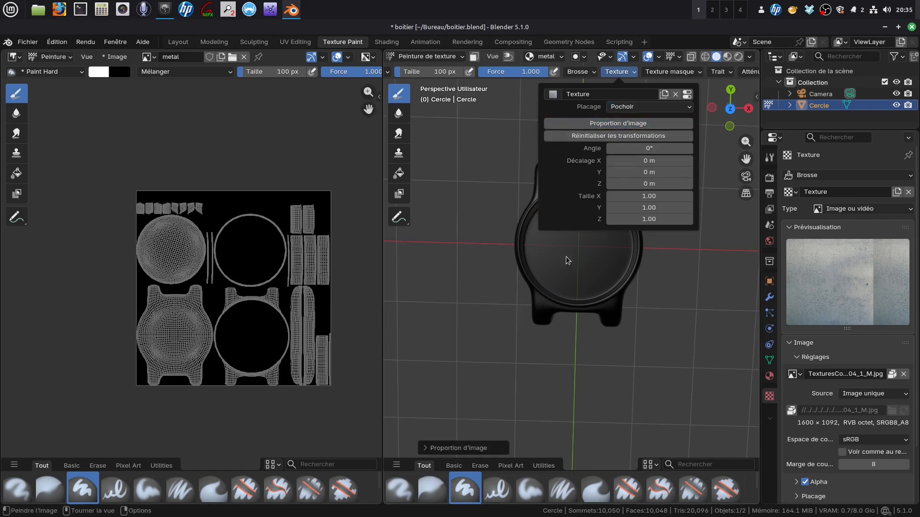
Move the metal stencil over the watch case, then adjust its scale and rotation so it covers the whole case.
mouse_move(546, 378)
right_down()
mouse_move(606, 199)
mouse_move(620, 239)
right_up()
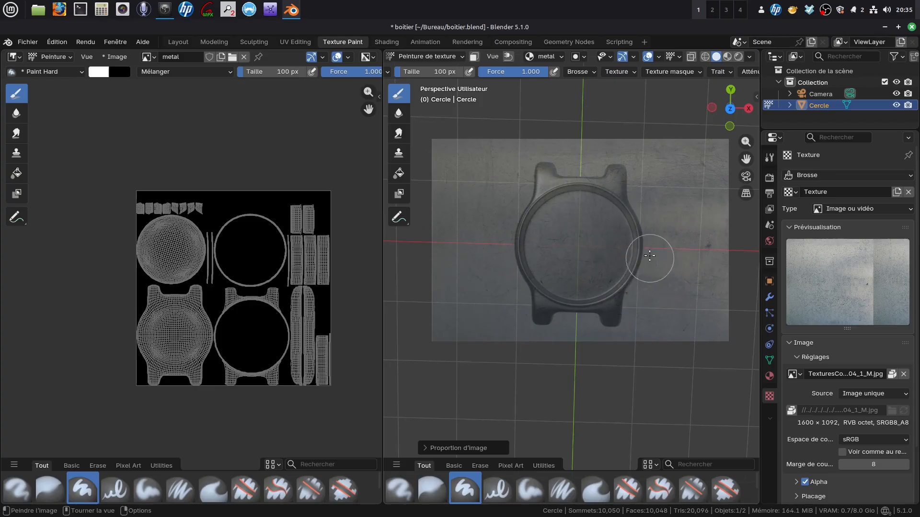
mouse_move(634, 198)
right_down()
mouse_move(618, 234)
mouse_move(649, 202)
mouse_move(628, 220)
mouse_move(636, 210)
mouse_move(606, 303)
mouse_move(667, 298)
mouse_move(600, 180)
mouse_move(671, 232)
mouse_move(599, 310)
mouse_move(670, 209)
mouse_move(642, 234)
mouse_move(662, 257)
mouse_move(606, 224)
mouse_move(640, 230)
mouse_move(657, 258)
right_up()
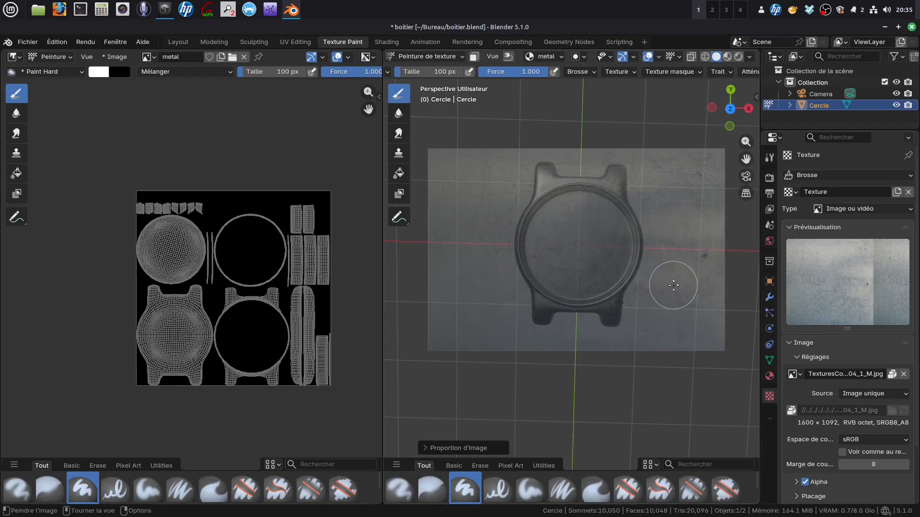
key(shift)
mouse_move(674, 286)
shift+right_down()
mouse_move(656, 263)
mouse_move(719, 304)
mouse_move(616, 240)
mouse_move(740, 327)
mouse_move(667, 287)
shift+right_up()
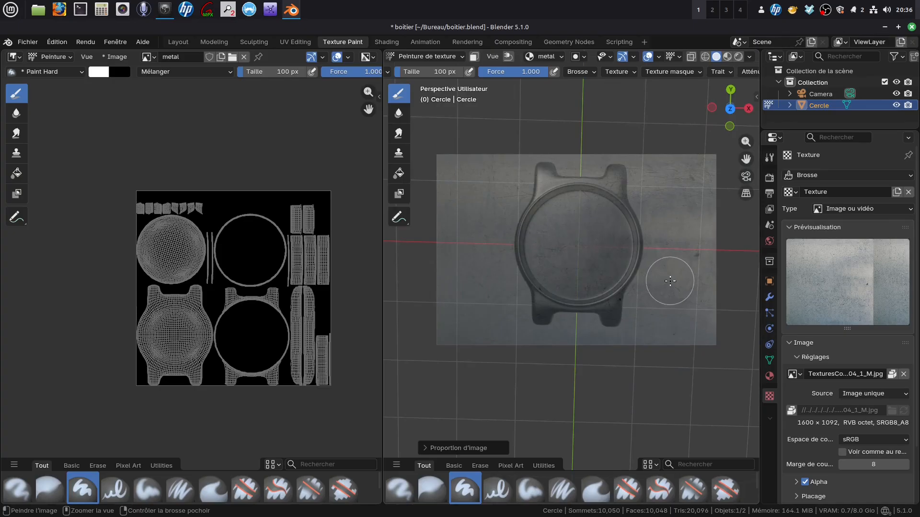
mouse_move(669, 281)
ctrl+right_down()
mouse_move(671, 228)
mouse_move(683, 267)
mouse_move(616, 320)
mouse_move(632, 318)
mouse_move(665, 280)
ctrl+right_up()
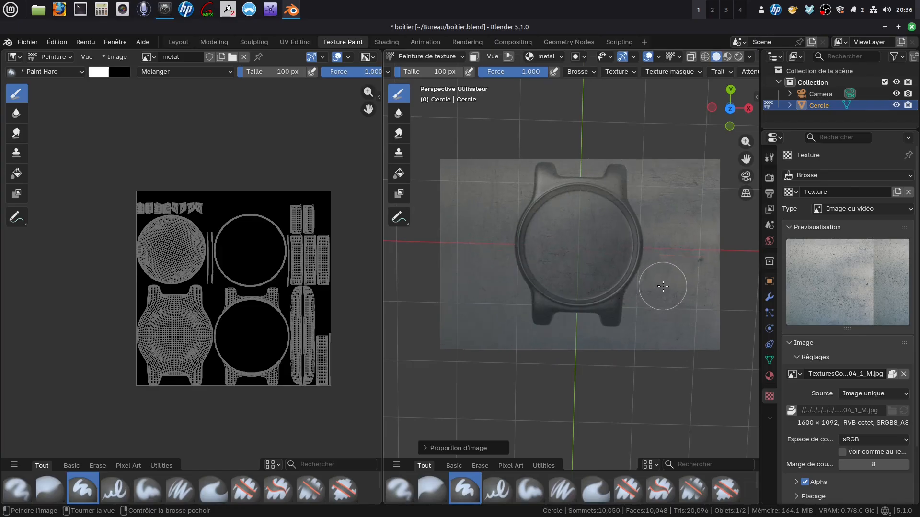
Move the metal stencil up slightly and enlarge it over the watch case, then paint the metal texture onto the case's front.
mouse_move(661, 283)
right_down()
mouse_move(606, 287)
mouse_move(640, 351)
mouse_move(678, 275)
mouse_move(663, 295)
mouse_move(659, 275)
right_up()
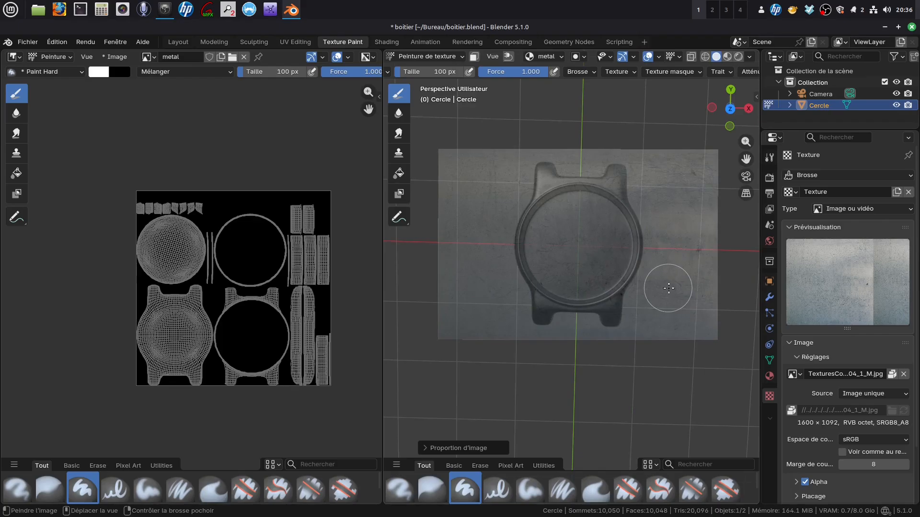
mouse_move(665, 286)
shift+right_down()
mouse_move(741, 343)
mouse_move(648, 269)
mouse_move(743, 319)
mouse_move(673, 282)
mouse_move(685, 283)
mouse_move(665, 207)
mouse_move(682, 272)
mouse_move(623, 328)
mouse_move(641, 324)
mouse_move(663, 248)
mouse_move(657, 276)
shift+right_up()
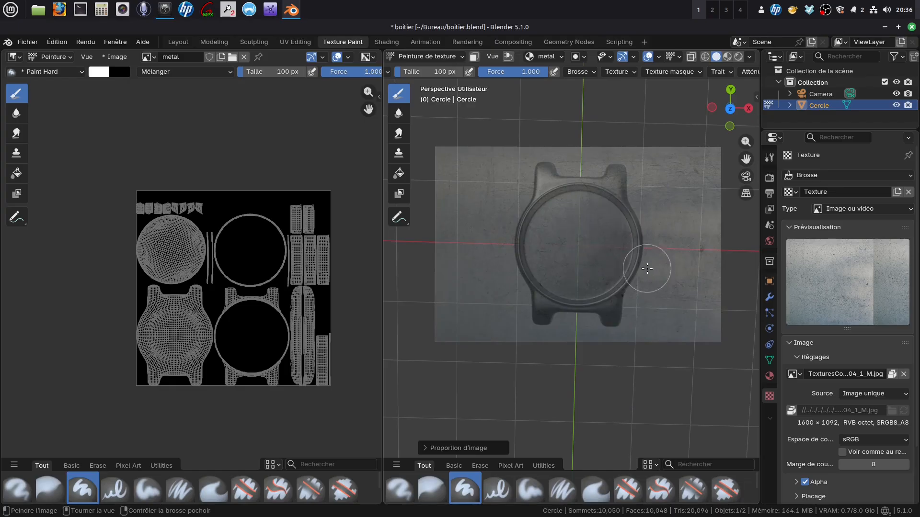
mouse_move(570, 219)
mouse_down()
mouse_move(541, 225)
mouse_move(541, 268)
mouse_move(596, 282)
mouse_move(560, 201)
mouse_move(623, 216)
mouse_move(603, 282)
mouse_move(532, 218)
mouse_move(589, 182)
mouse_move(612, 251)
mouse_move(532, 295)
mouse_move(541, 234)
mouse_up()
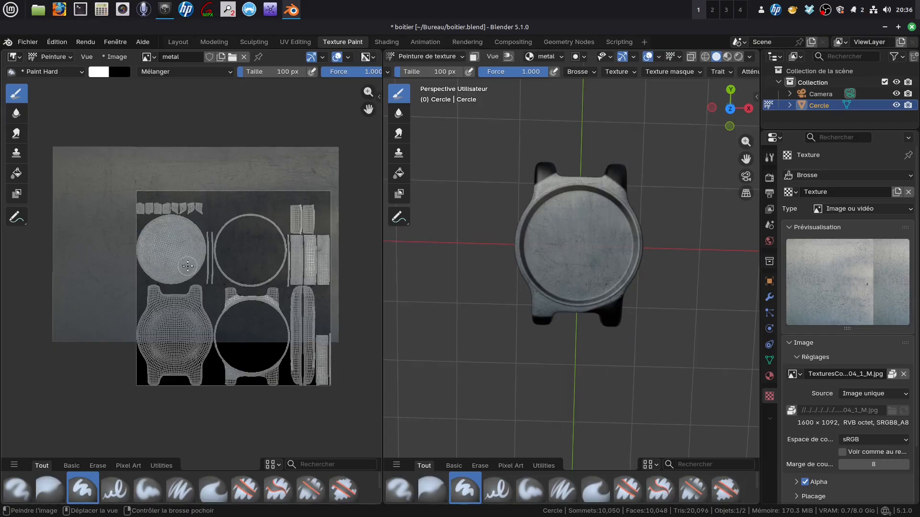
Move the stencil over the whole UV layout in the image editor and paint metal on the upper and right-hand islands.
right_drag(197, 263, 238, 307)
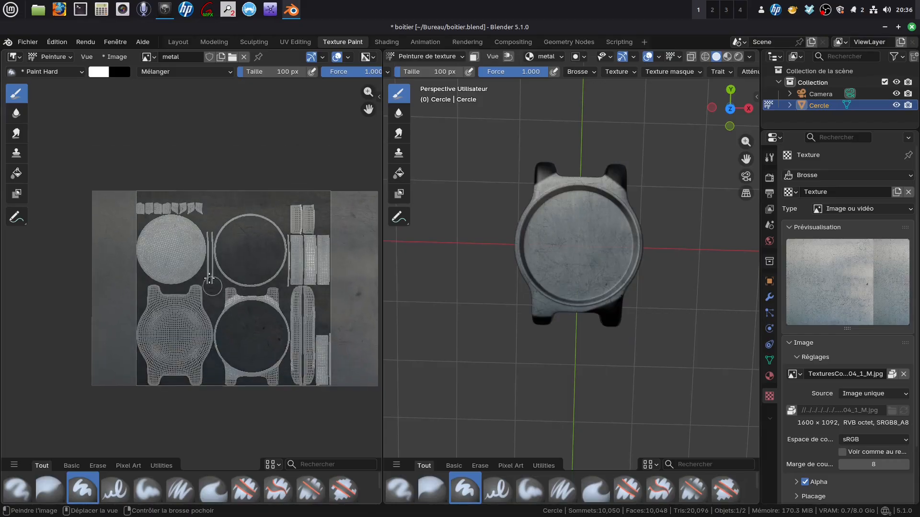
mouse_move(136, 212)
mouse_down()
mouse_move(312, 205)
mouse_move(302, 291)
mouse_up()
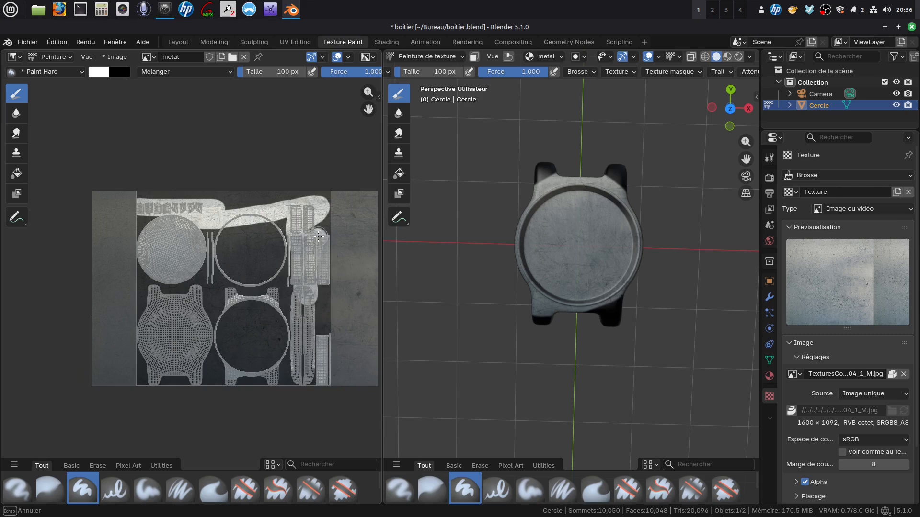
mouse_move(318, 236)
mouse_down()
mouse_move(322, 306)
mouse_move(304, 367)
mouse_move(286, 284)
mouse_up()
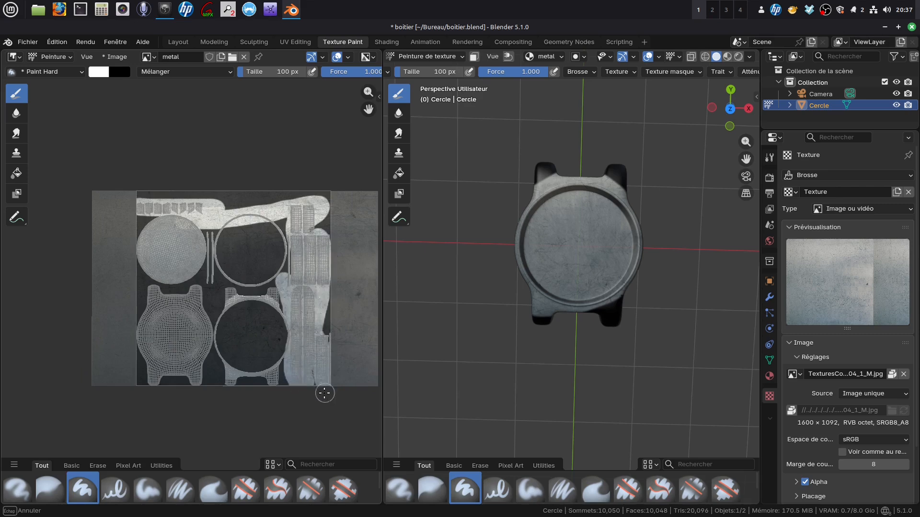
mouse_move(295, 282)
mouse_down()
mouse_move(256, 273)
mouse_move(210, 242)
mouse_move(209, 290)
mouse_up()
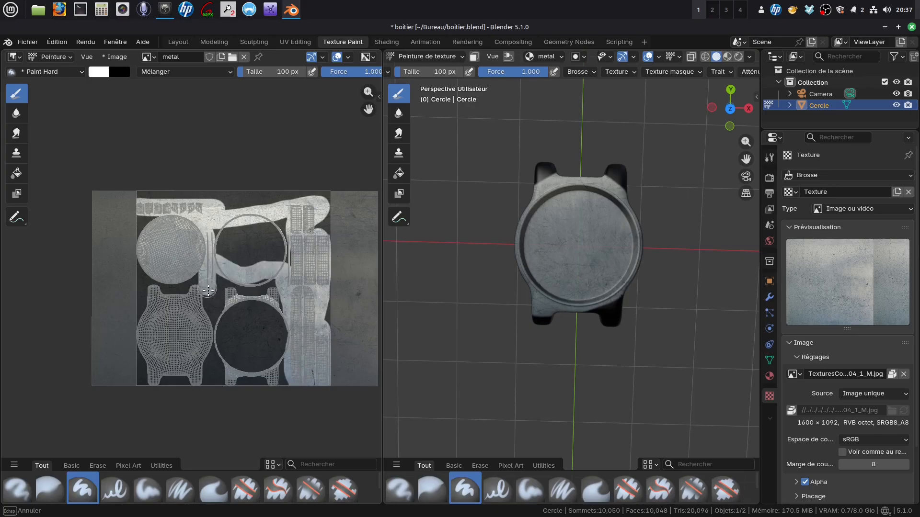
drag(270, 256, 240, 261)
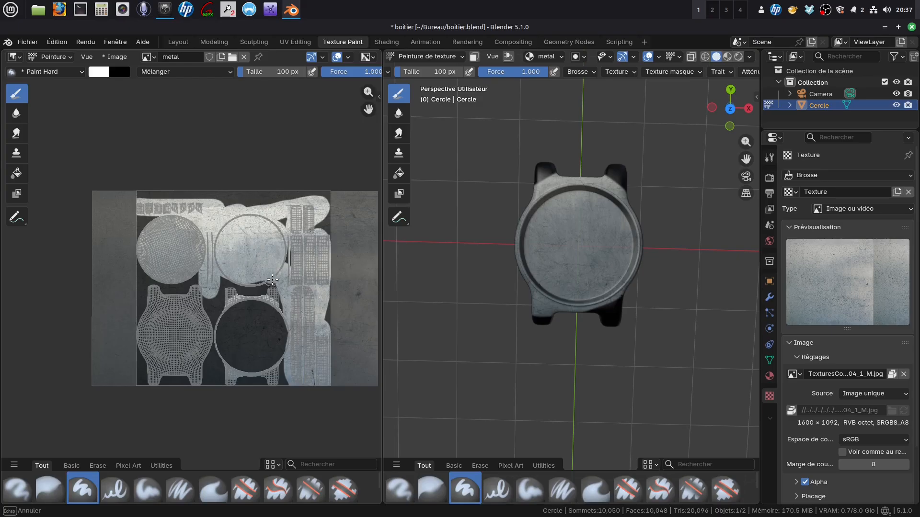
drag(219, 212, 259, 206)
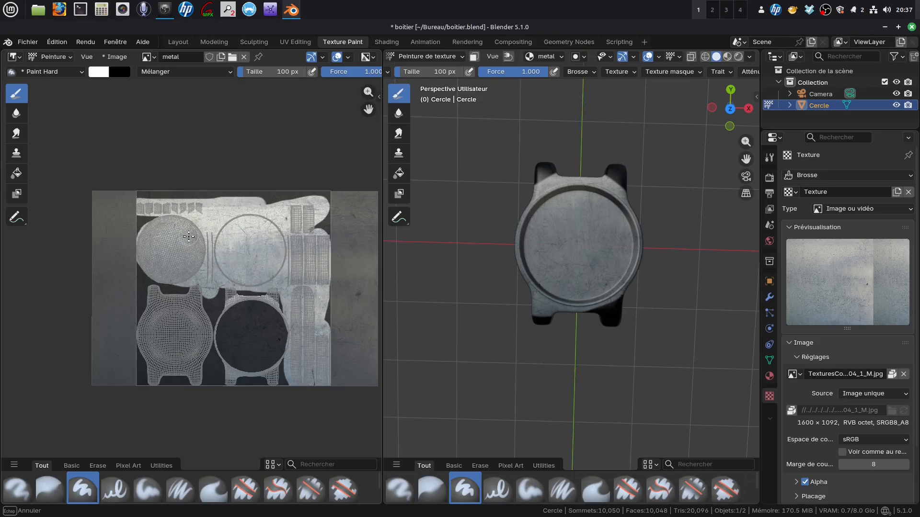
Paint the metal texture over the round upper-left island, the case-back island and the lugs of the lower ring island.
mouse_move(148, 236)
mouse_down()
mouse_move(152, 341)
mouse_move(206, 291)
mouse_up()
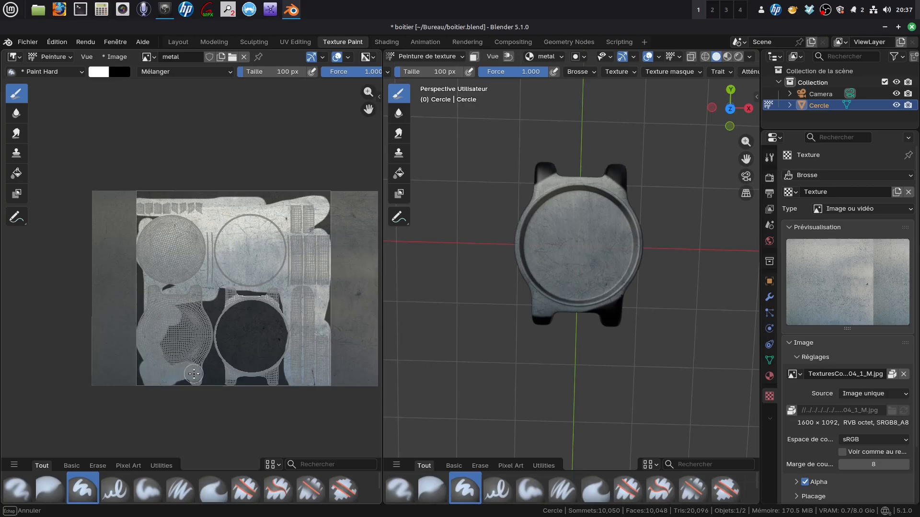
mouse_move(202, 381)
mouse_down()
mouse_move(196, 301)
mouse_move(187, 366)
mouse_up()
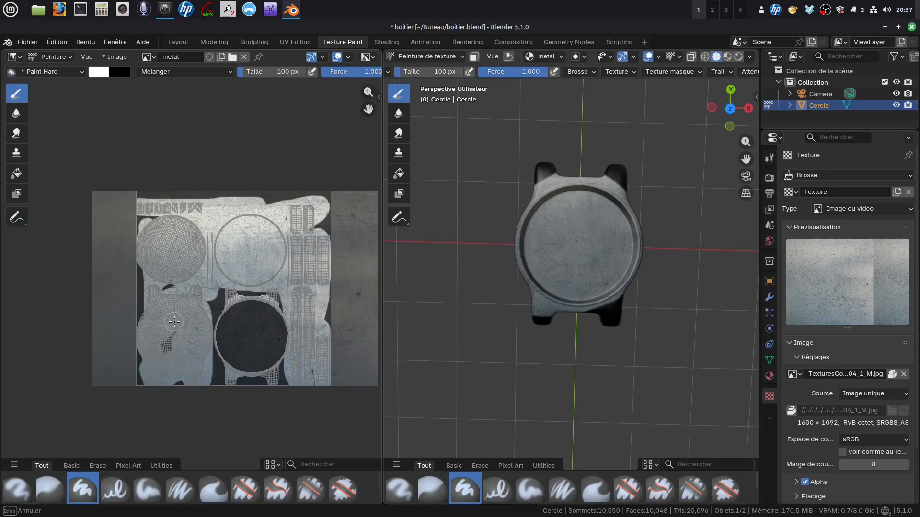
drag(176, 294, 277, 301)
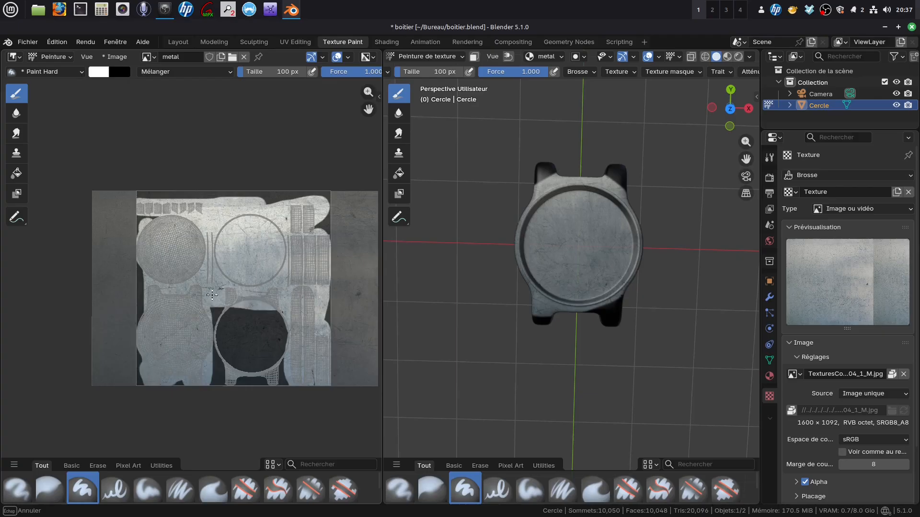
drag(295, 386, 203, 376)
Enlarge the brush to 428 px and fill the black area inside the lower ring island with the metal texture.
key(f)
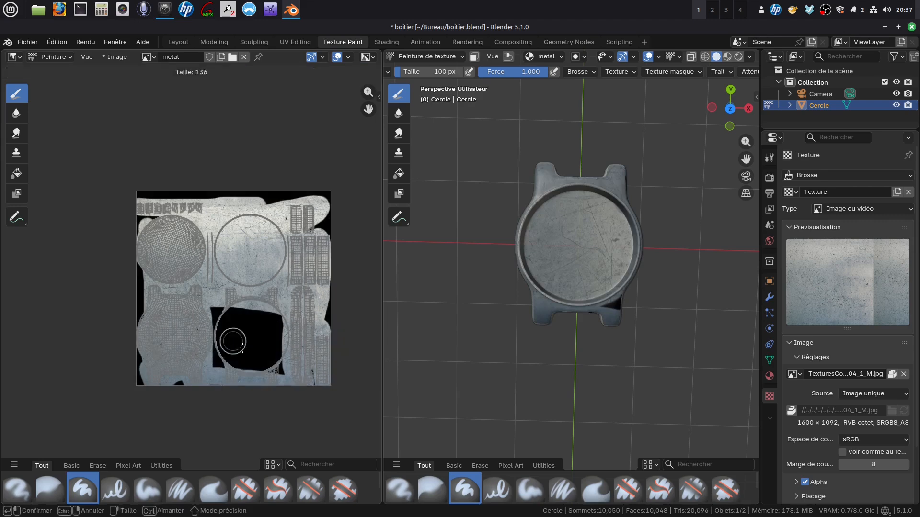
click(230, 333)
drag(218, 326, 277, 325)
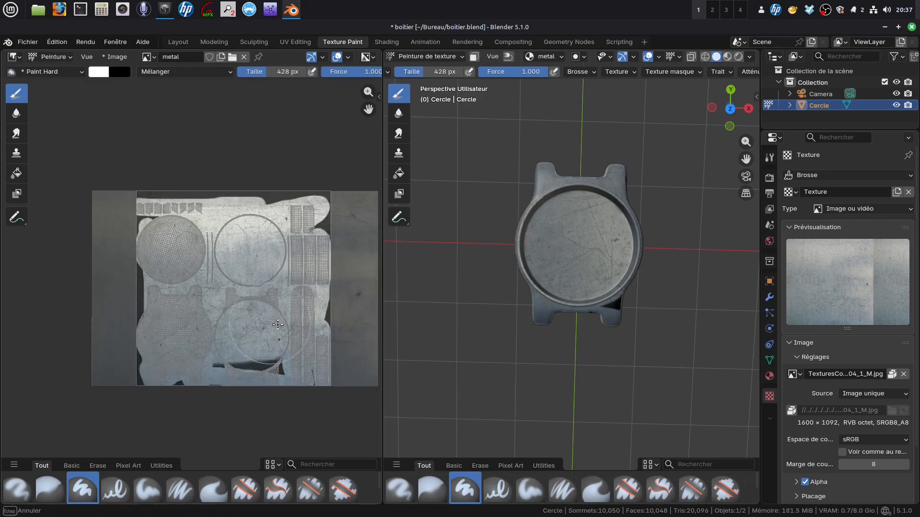
drag(210, 331, 230, 352)
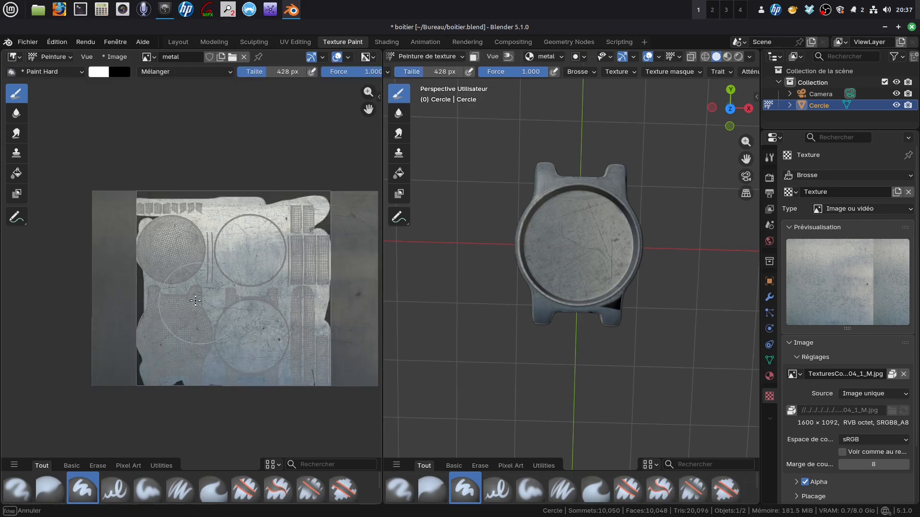
drag(196, 301, 204, 292)
drag(192, 260, 191, 263)
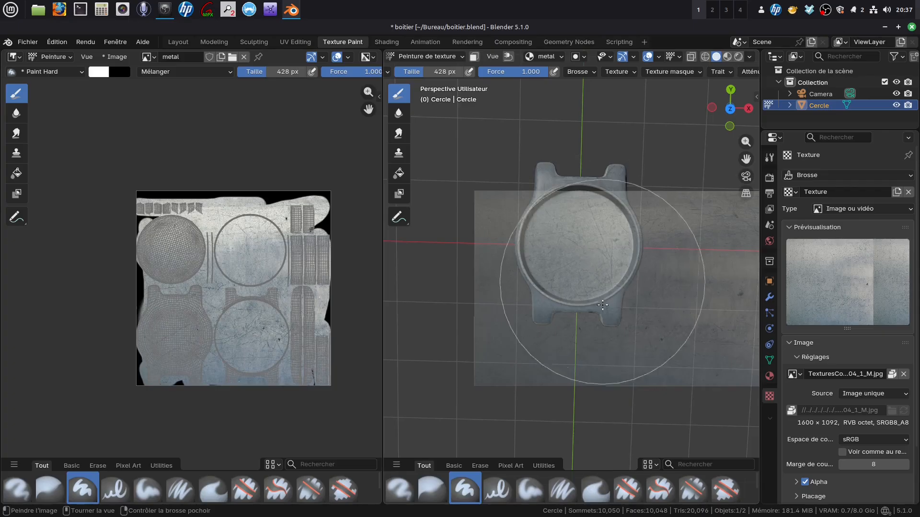
Move the metal stencil back over the watch case in the 3D view so it covers the whole case.
mouse_move(672, 317)
right_down()
mouse_move(648, 288)
mouse_move(644, 299)
right_up()
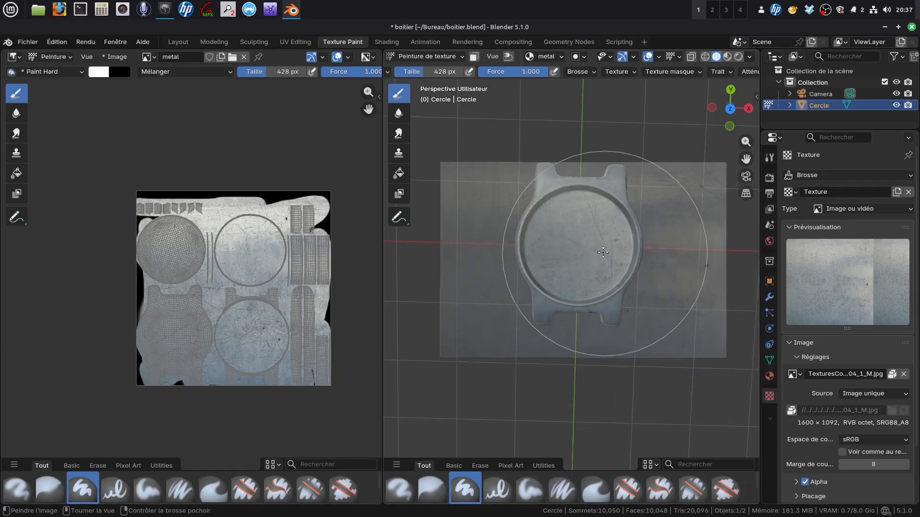
scroll(608, 271, up, 2)
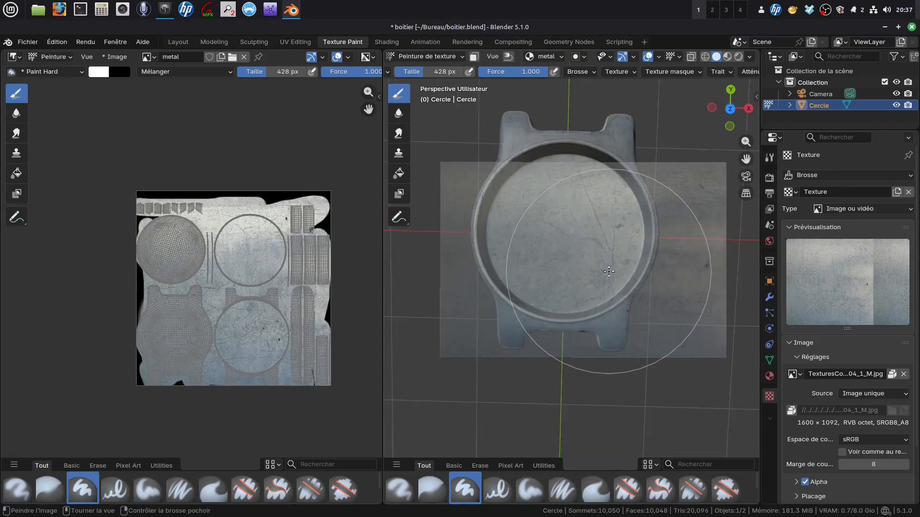
scroll(608, 243, down, 2)
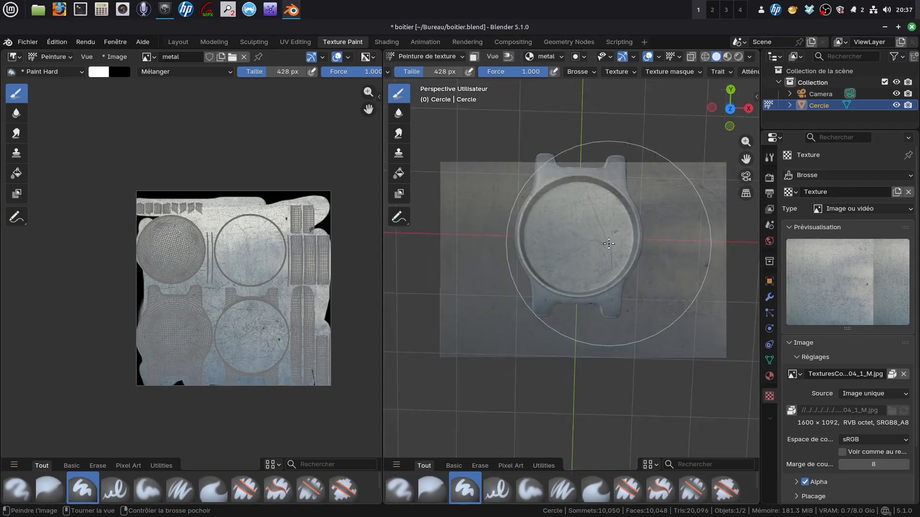
scroll(609, 244, up, 2)
scroll(608, 244, down, 2)
right_drag(612, 229, 604, 230)
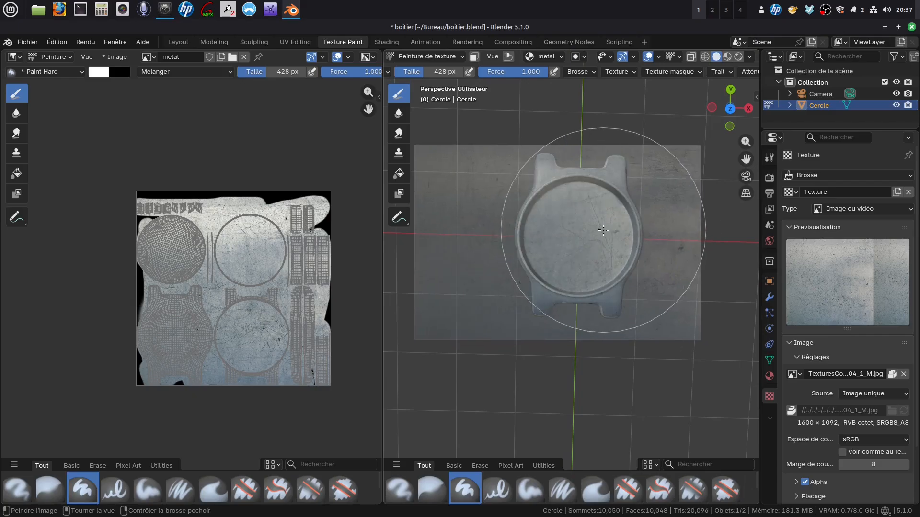
Set the brush size to 108 px and paint the metal texture onto the recessed face of the watch case.
key(f)
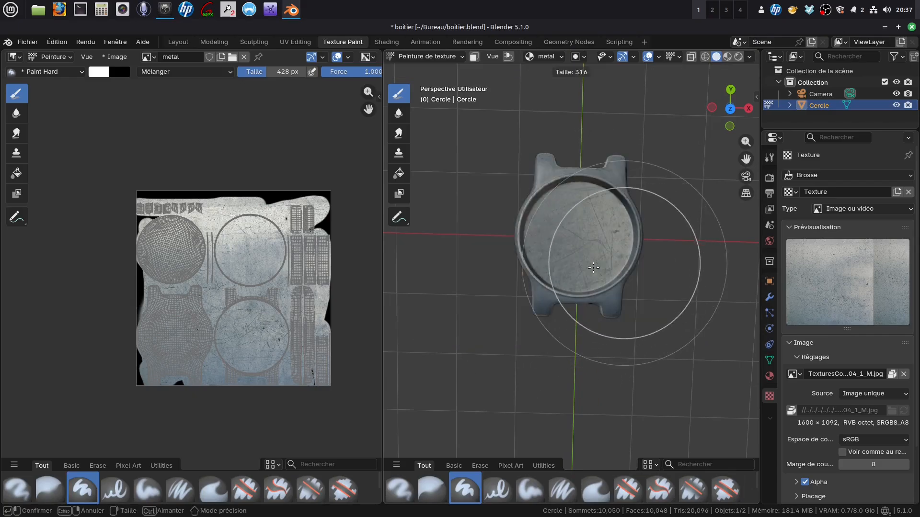
click(548, 288)
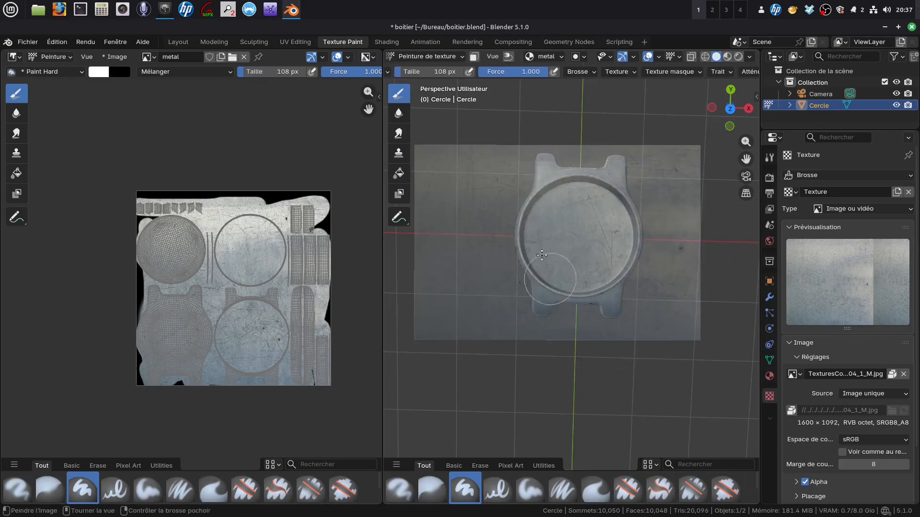
drag(593, 216, 581, 213)
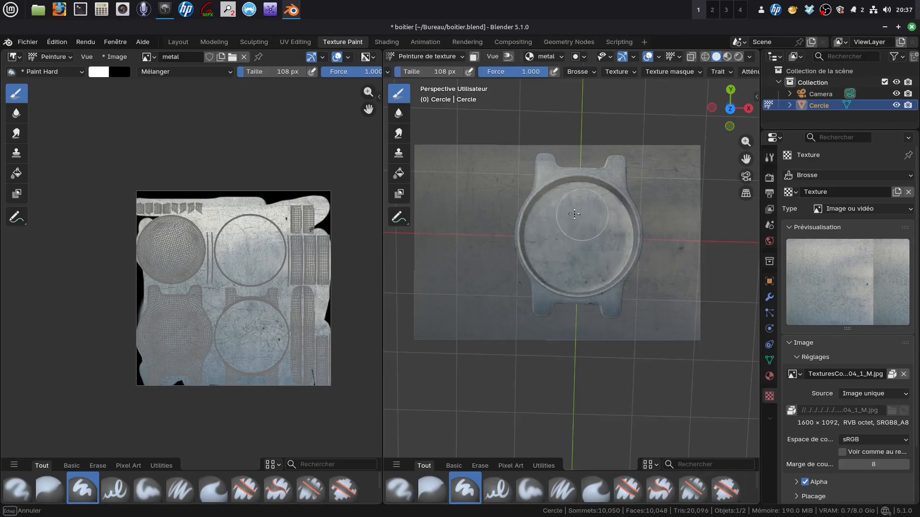
drag(583, 225, 593, 230)
Shift the stencil so another part of the metal photo lies over the recessed face, then repaint that face.
right_drag(669, 302, 745, 309)
drag(596, 236, 587, 217)
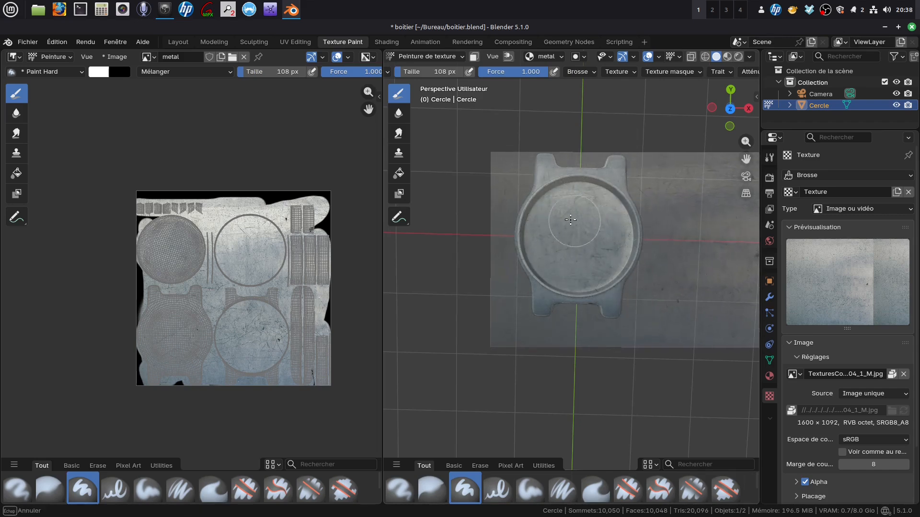
drag(599, 241, 416, 232)
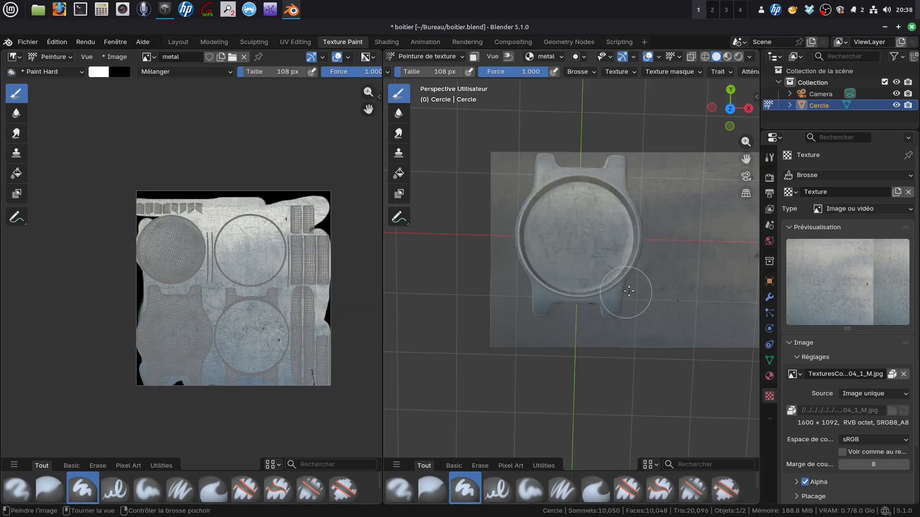
Recentre the stencil over the case, then view the case from directly below and move the stencil over its back.
mouse_move(680, 266)
right_down()
mouse_move(628, 217)
mouse_move(652, 195)
mouse_move(587, 280)
mouse_move(589, 239)
right_up()
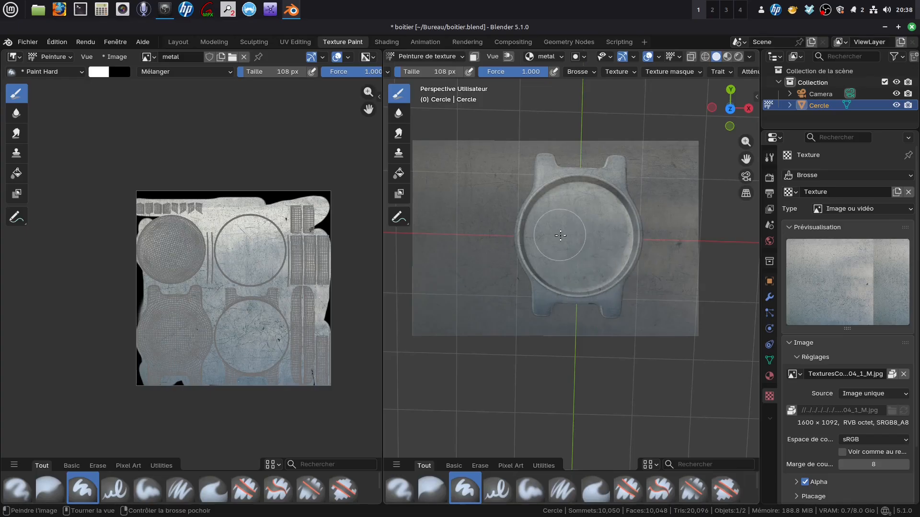
right_drag(560, 235, 580, 238)
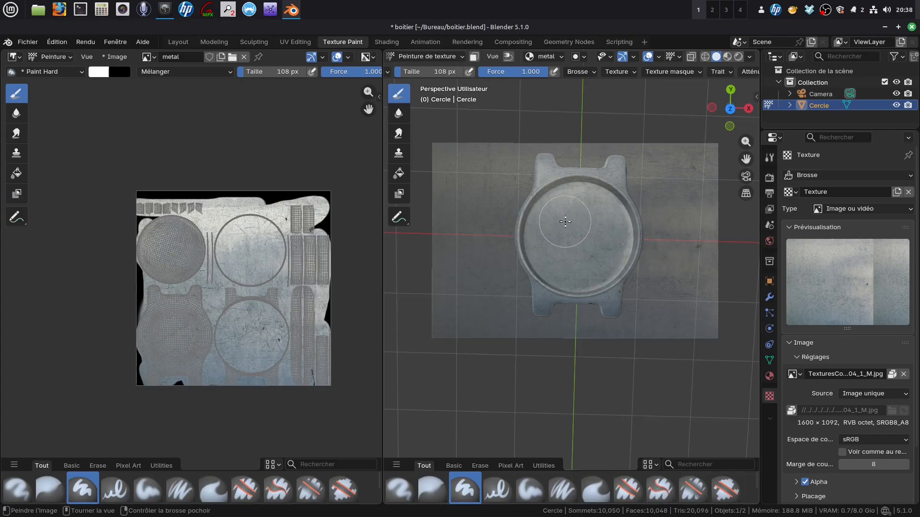
key(ctrl+KP_7)
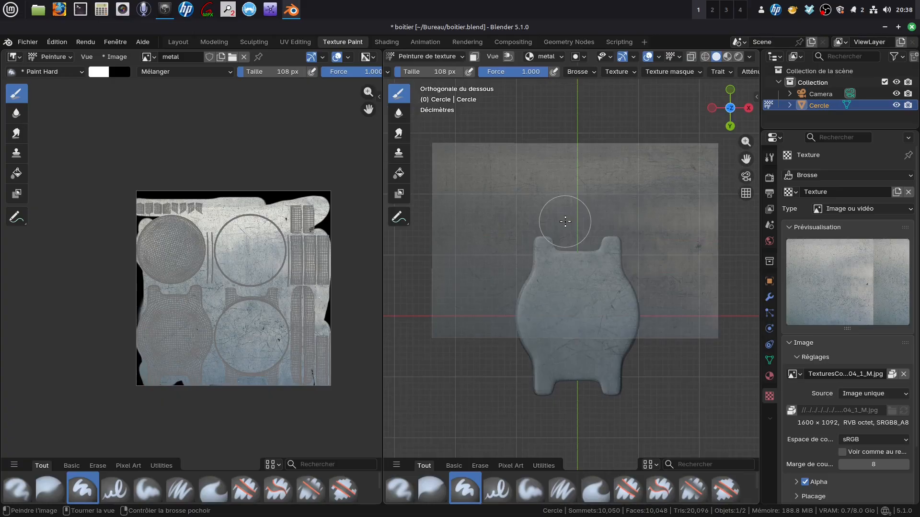
right_drag(589, 218, 584, 307)
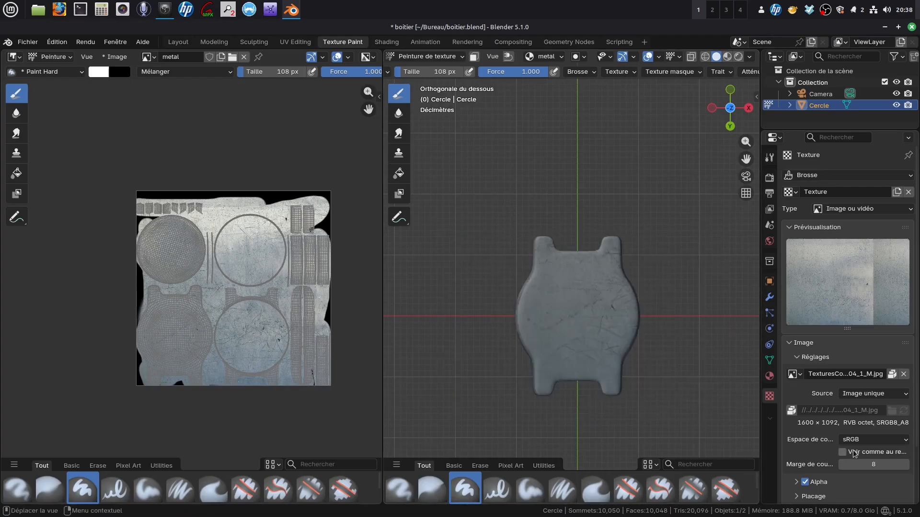
Replace the metal photo in the brush texture with free-scroll-heart-clipart-16.png from the rosaces folder.
click(904, 374)
click(868, 376)
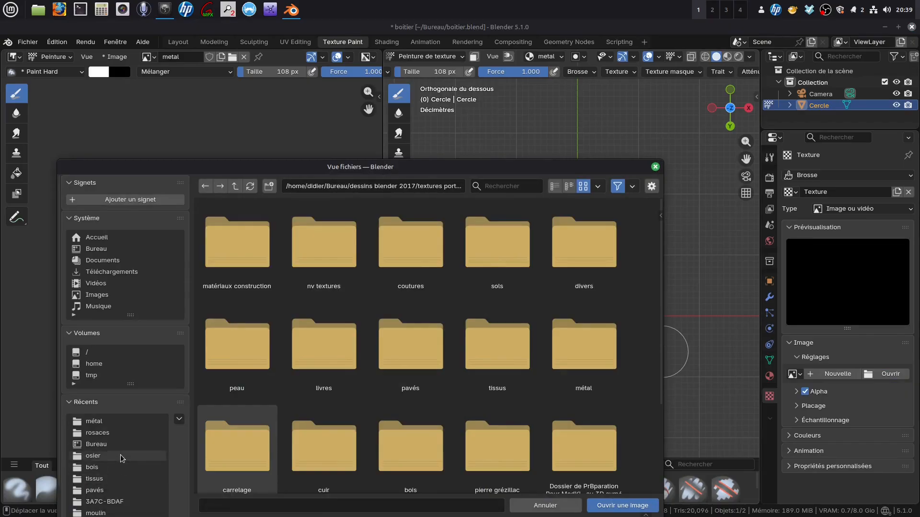
scroll(115, 448, down, 1)
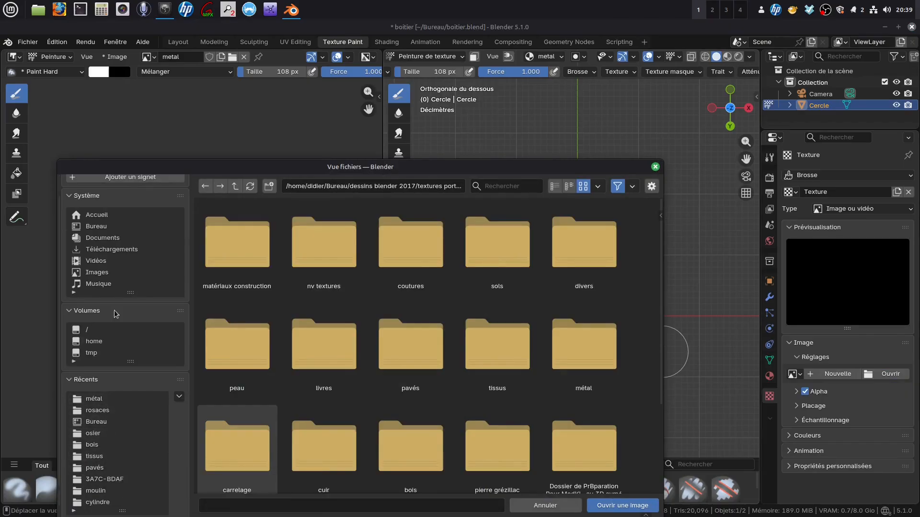
scroll(424, 343, down, 1)
scroll(424, 343, down, 3)
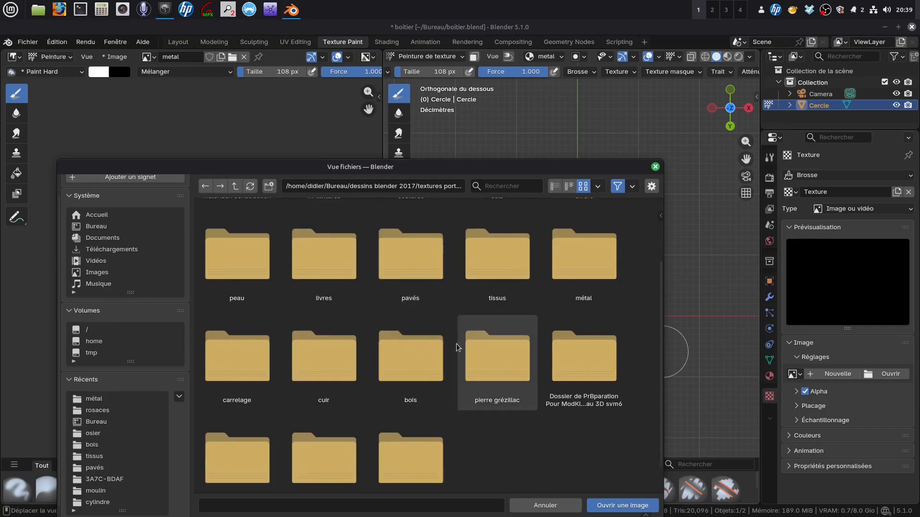
scroll(428, 349, down, 1)
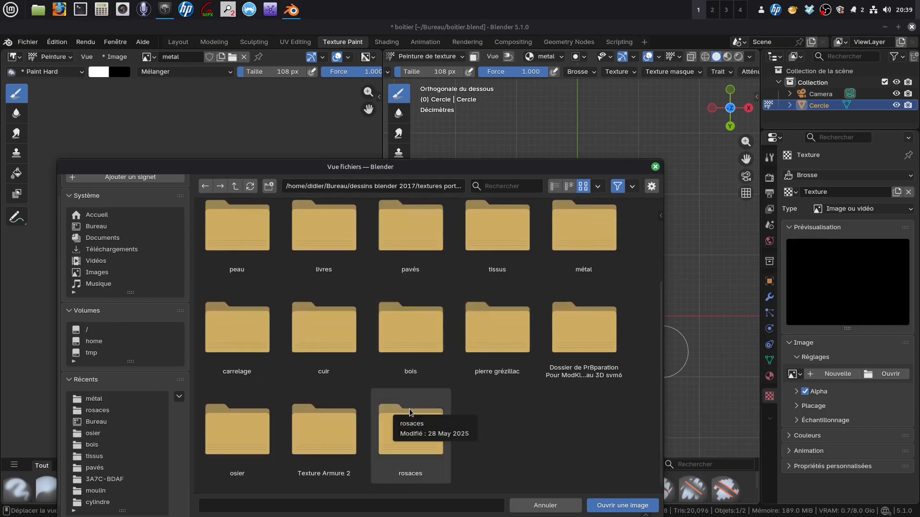
click(401, 431)
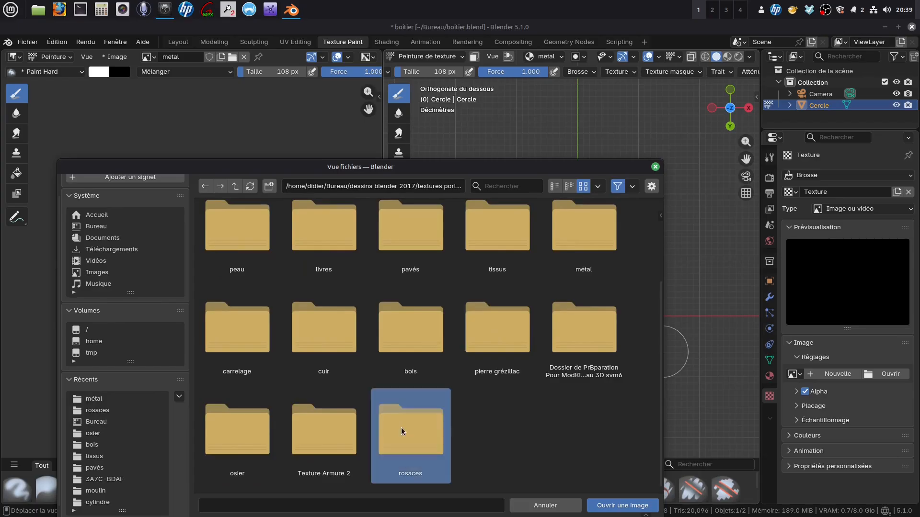
double_click(401, 431)
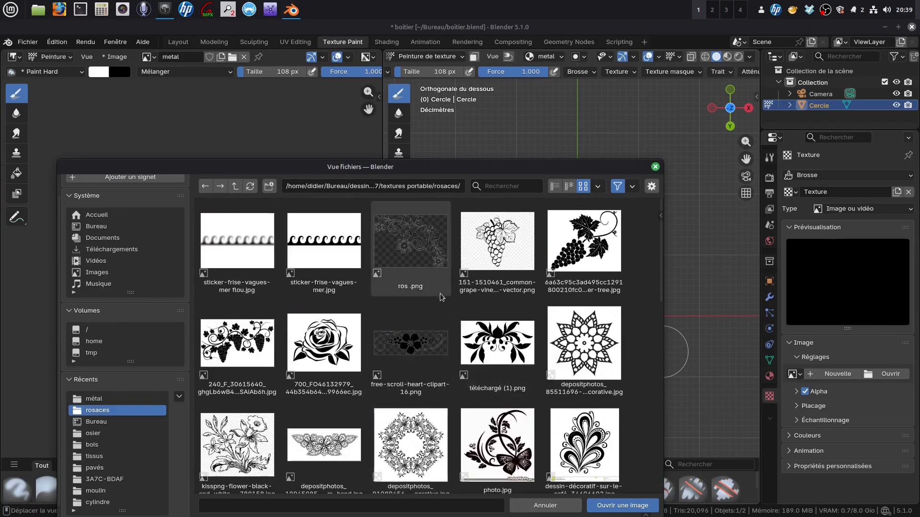
scroll(452, 324, down, 1)
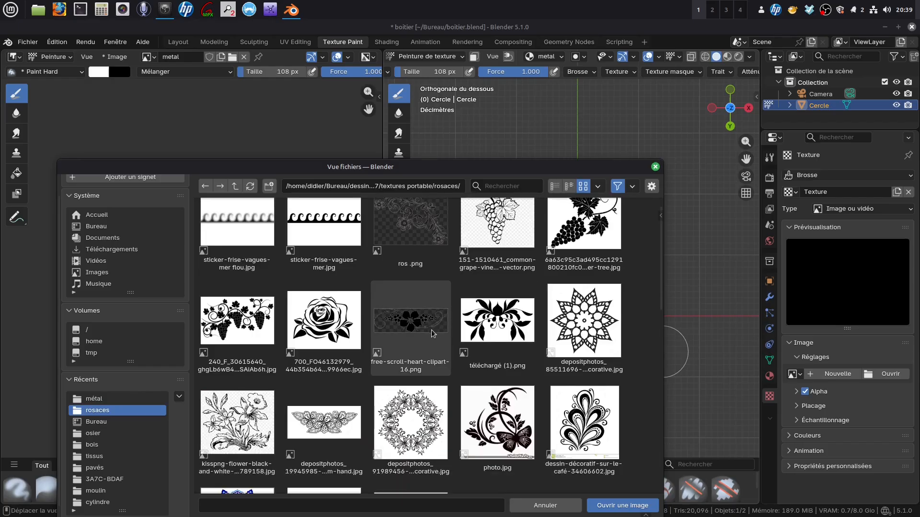
drag(414, 326, 415, 327)
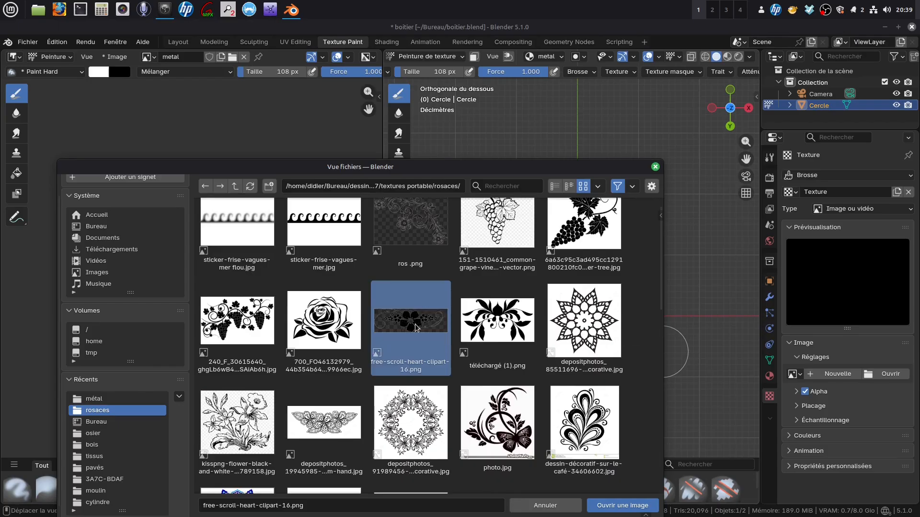
click(618, 509)
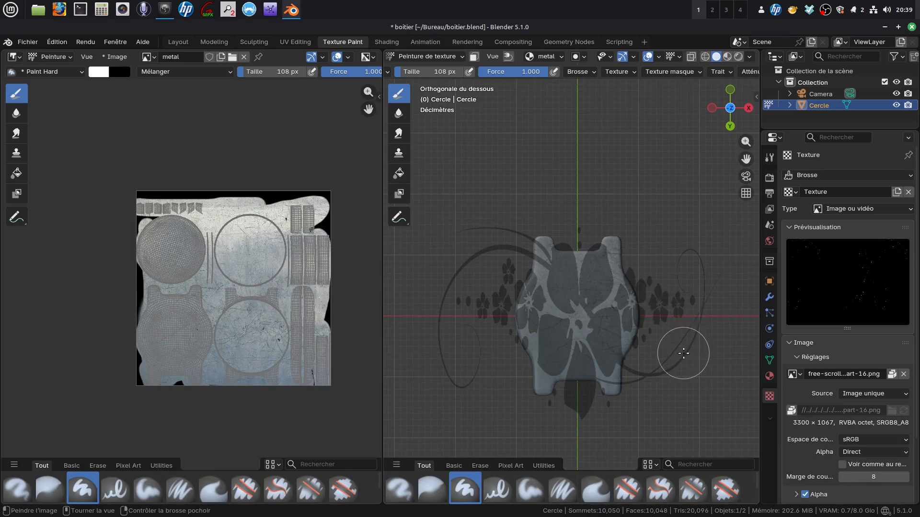
Shrink the floral stencil over the back of the watch case and match its proportions to the image aspect.
shift+right_drag(694, 352, 651, 334)
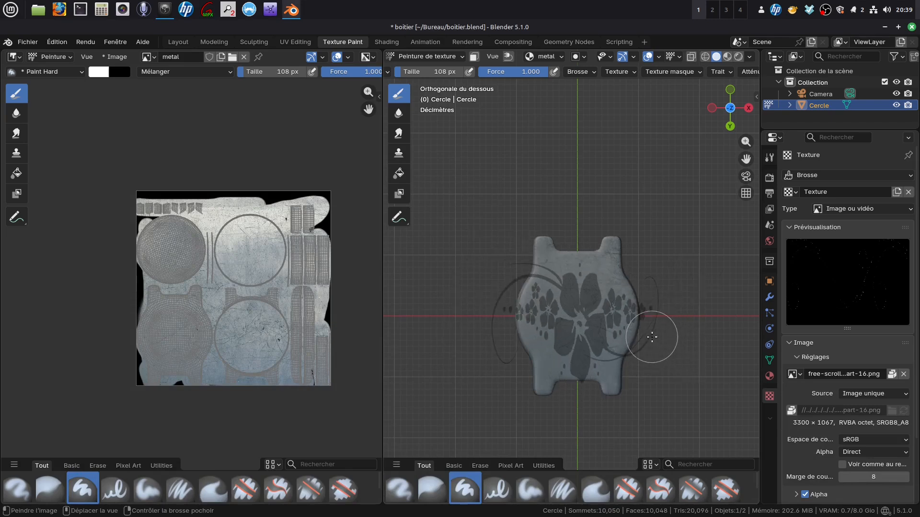
click(676, 72)
mouse_move(715, 77)
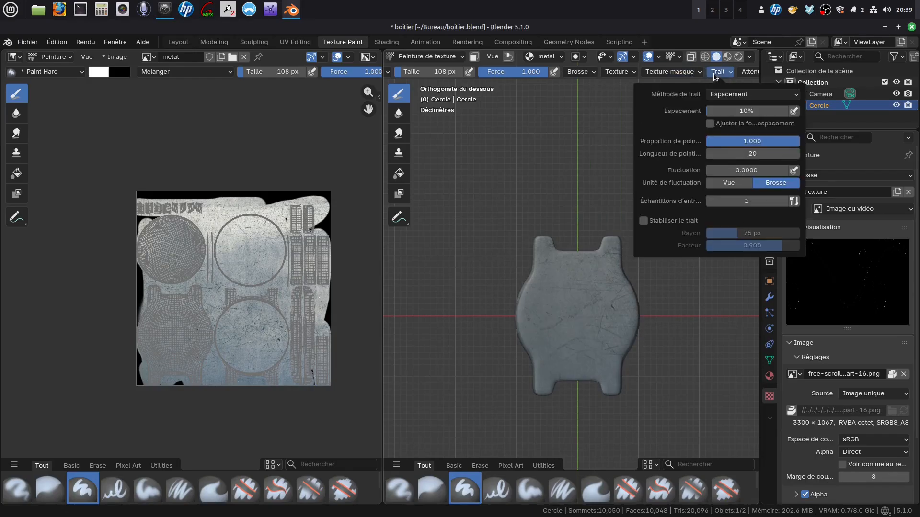
mouse_move(578, 74)
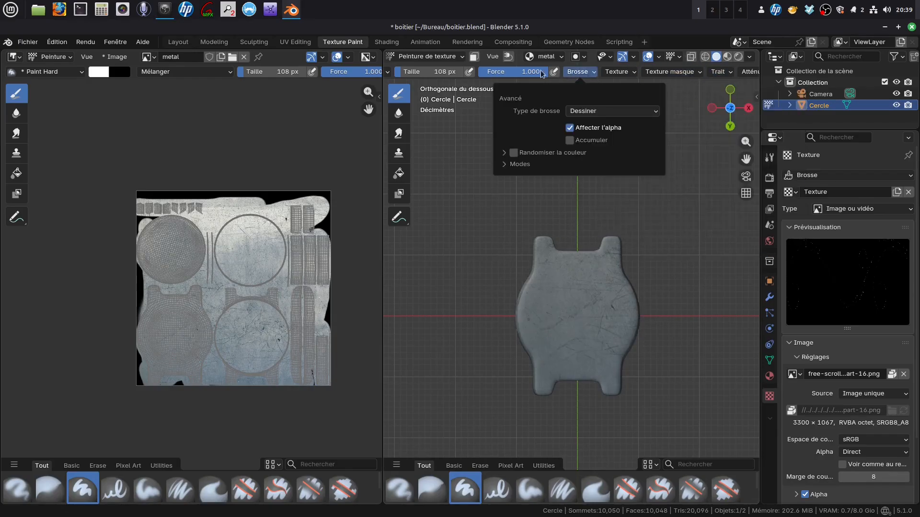
mouse_move(612, 76)
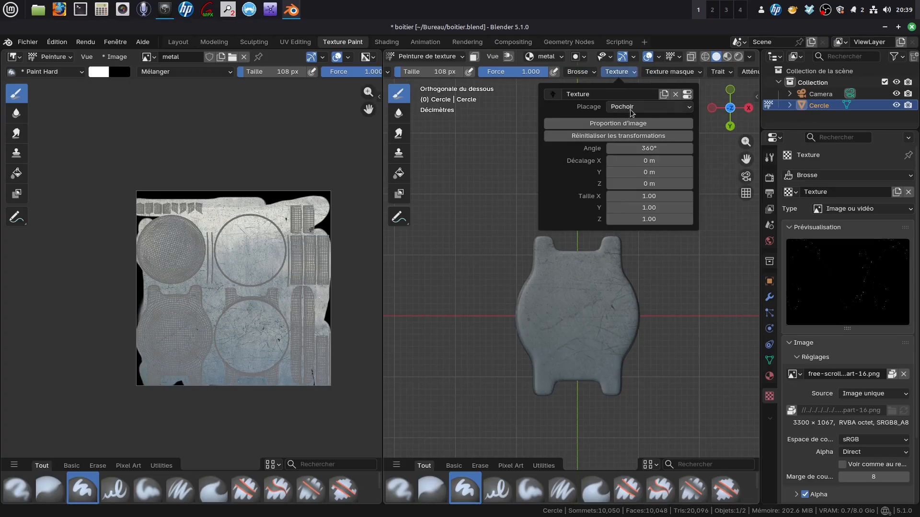
click(644, 125)
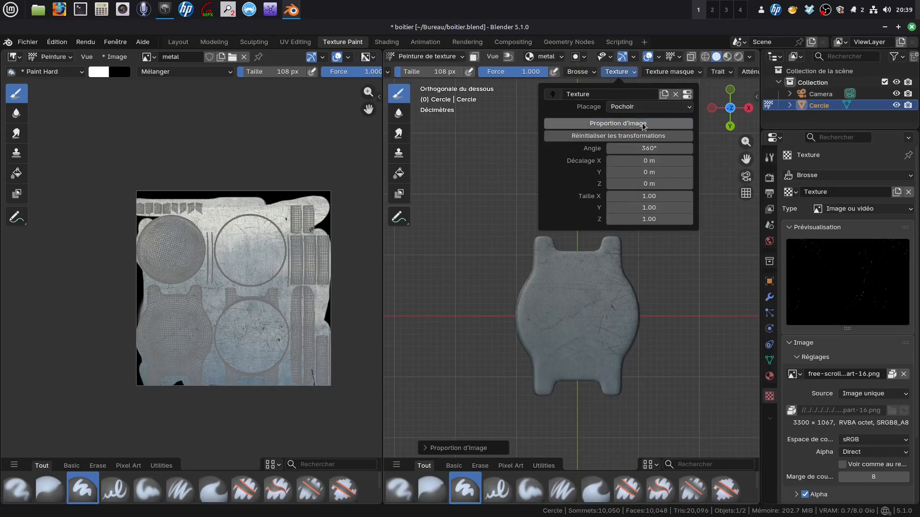
Centre the floral stencil on the back of the case and paint the motif onto it.
click(593, 336)
mouse_move(594, 336)
right_down()
mouse_move(591, 325)
mouse_move(632, 331)
mouse_move(596, 316)
right_up()
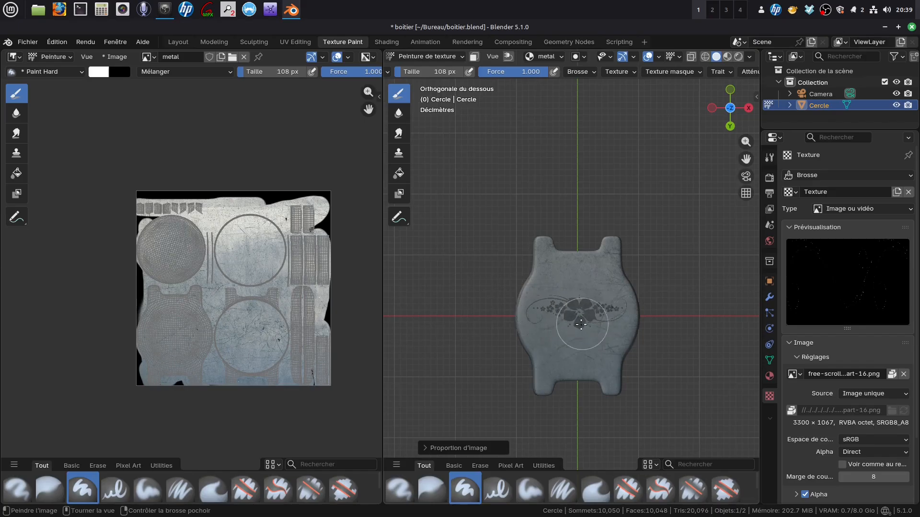
mouse_move(580, 314)
mouse_down()
mouse_move(549, 315)
mouse_move(618, 312)
mouse_move(572, 315)
mouse_up()
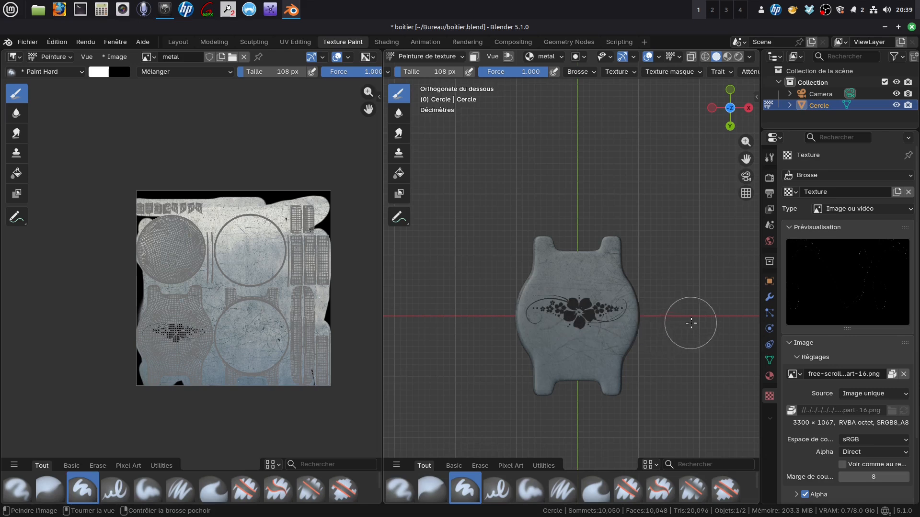
mouse_move(669, 301)
middle_down()
mouse_move(676, 308)
mouse_move(653, 292)
mouse_move(626, 243)
mouse_move(662, 233)
mouse_move(608, 211)
middle_up()
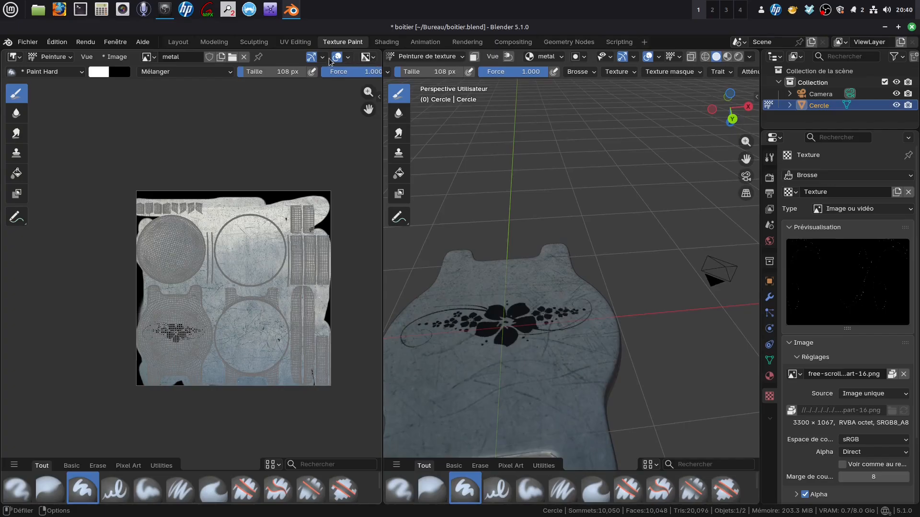
Switch to the Layout workspace, widen its 3D view and examine the painted case in Material Preview shading.
click(177, 43)
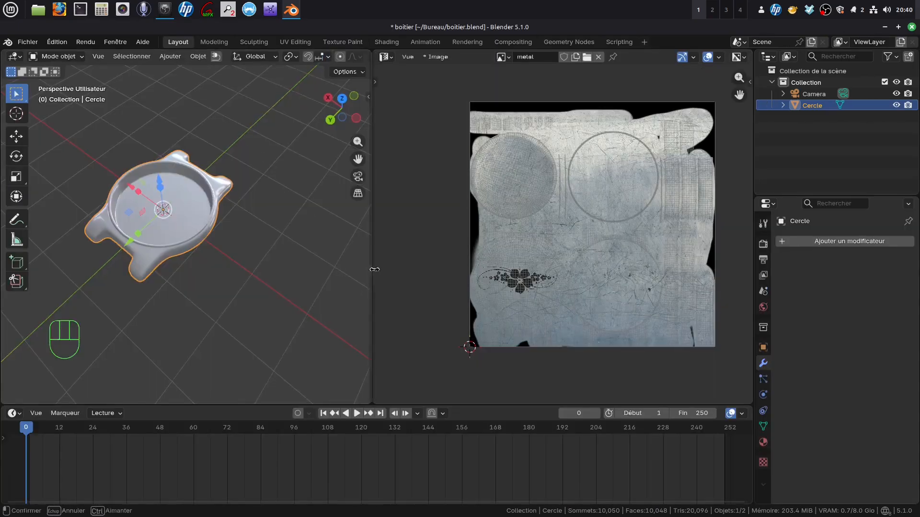
drag(372, 273, 448, 143)
scroll(414, 53, down, 4)
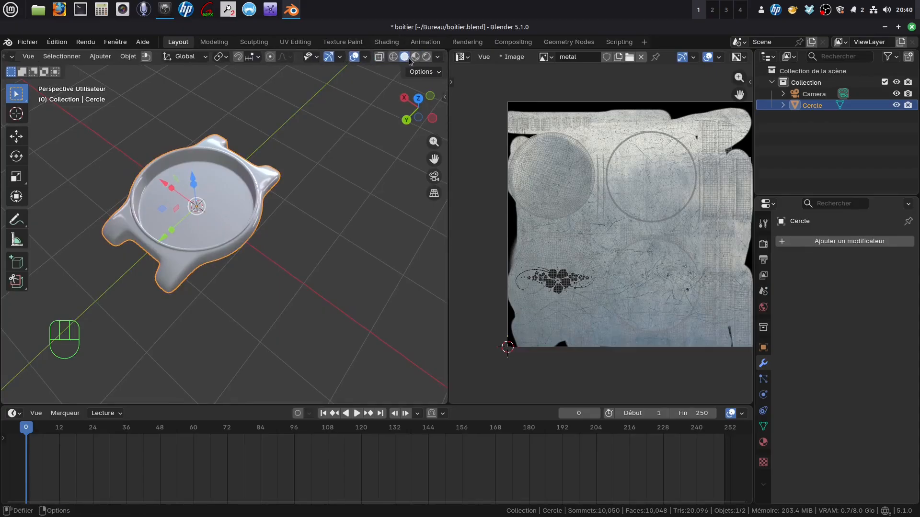
click(416, 56)
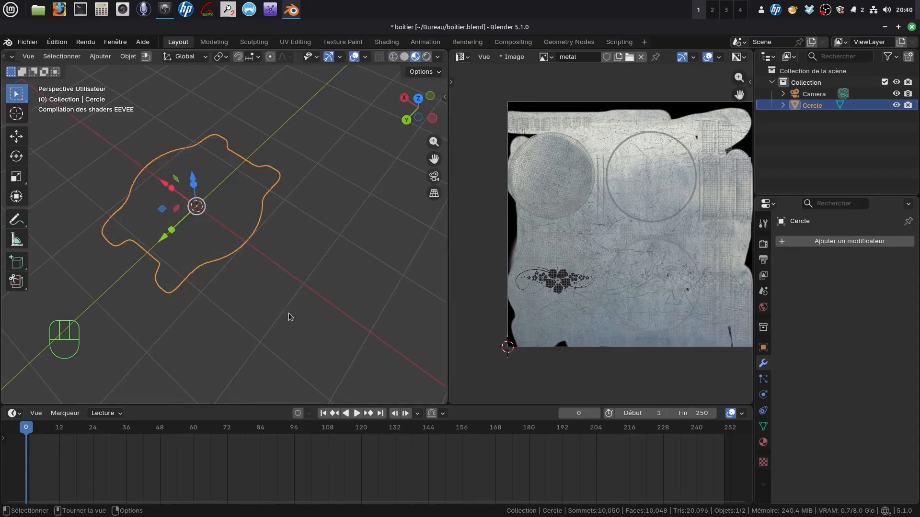
middle_drag(289, 272, 330, 292)
scroll(269, 249, up, 2)
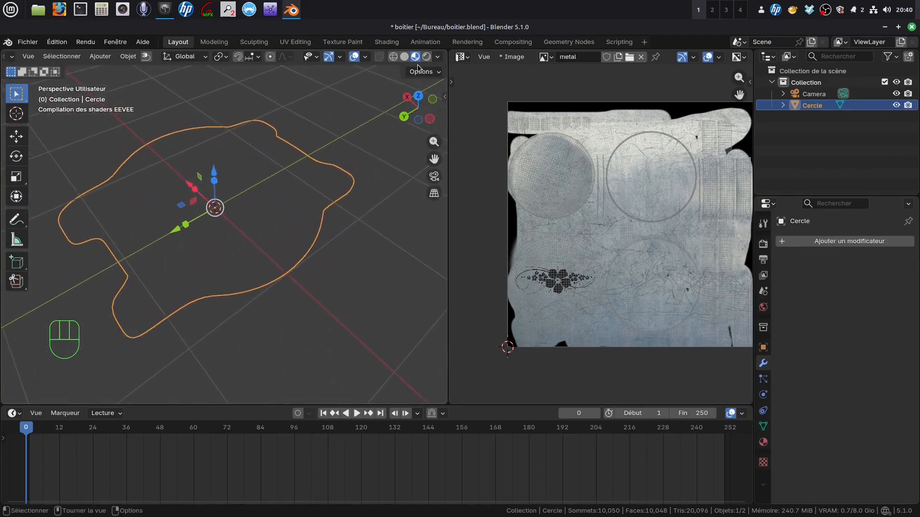
middle_drag(324, 225, 336, 286)
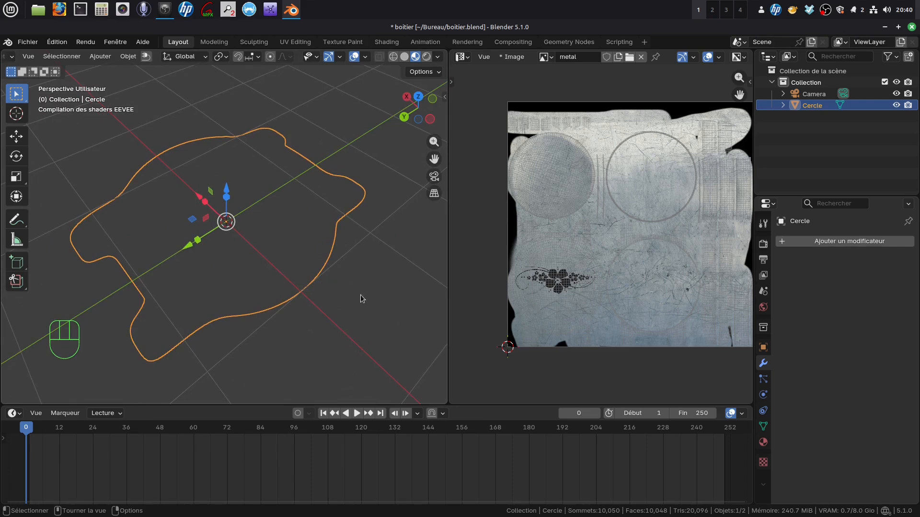
middle_drag(359, 297, 316, 254)
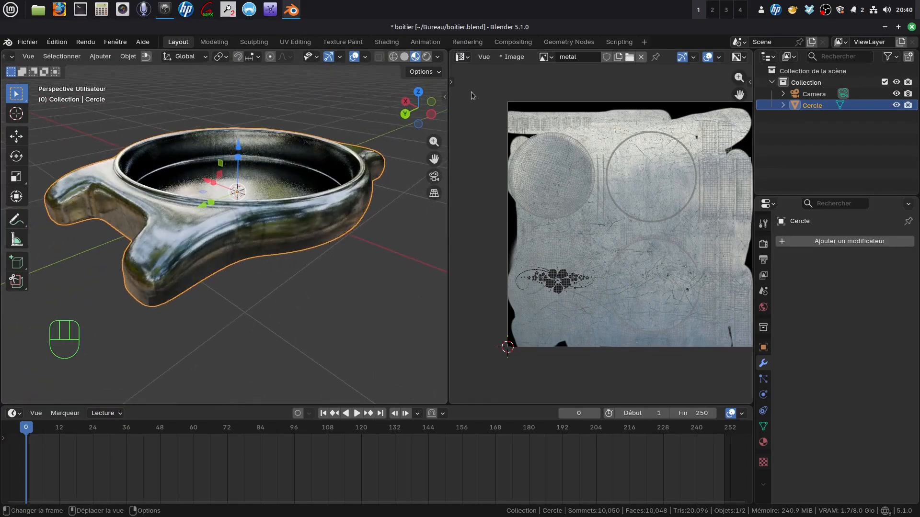
Set the case material's roughness to 0.145 in the Shader Editor and display the case in Rendered shading.
click(469, 59)
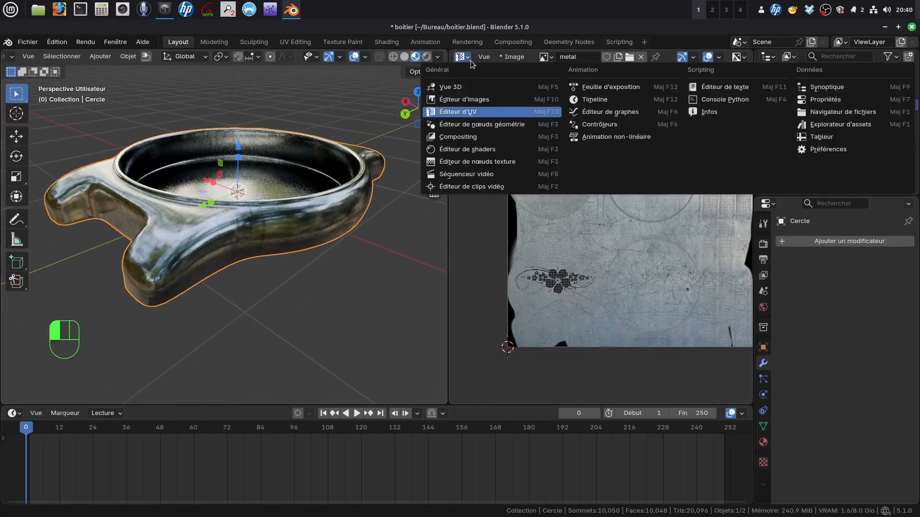
click(492, 151)
scroll(560, 359, up, 3)
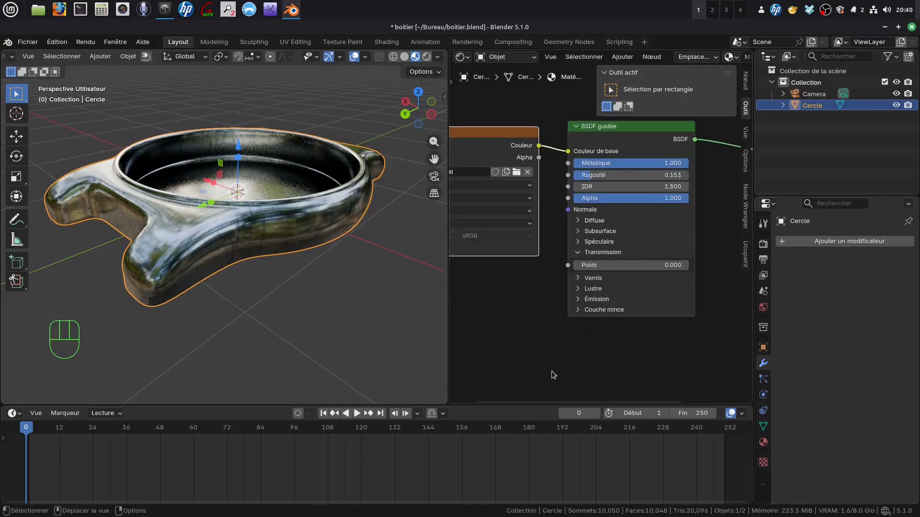
scroll(552, 372, up, 1)
middle_drag(536, 319, 488, 399)
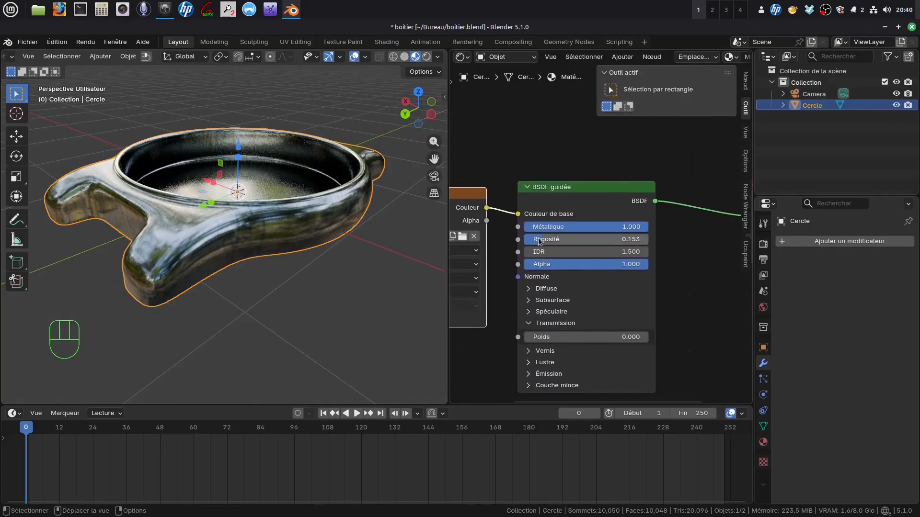
mouse_move(539, 241)
mouse_down()
mouse_move(549, 241)
mouse_move(539, 240)
mouse_up()
click(427, 56)
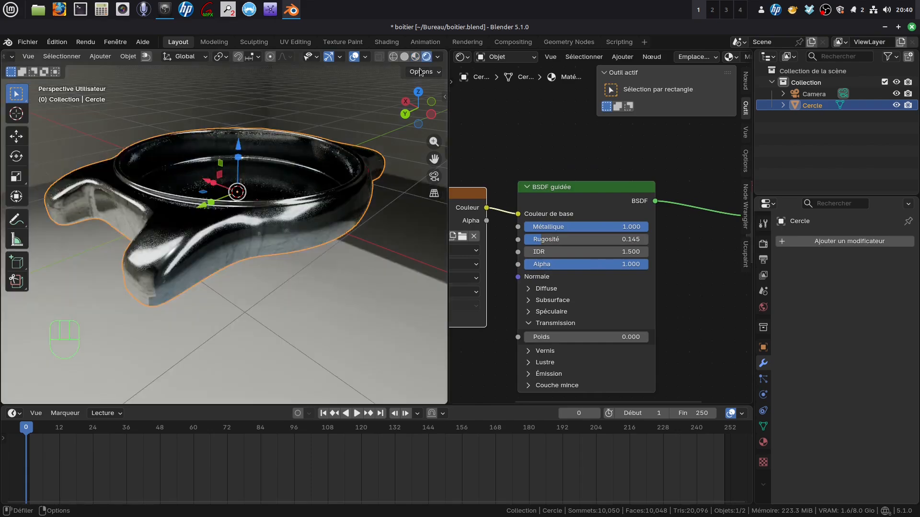
middle_drag(349, 230, 336, 256)
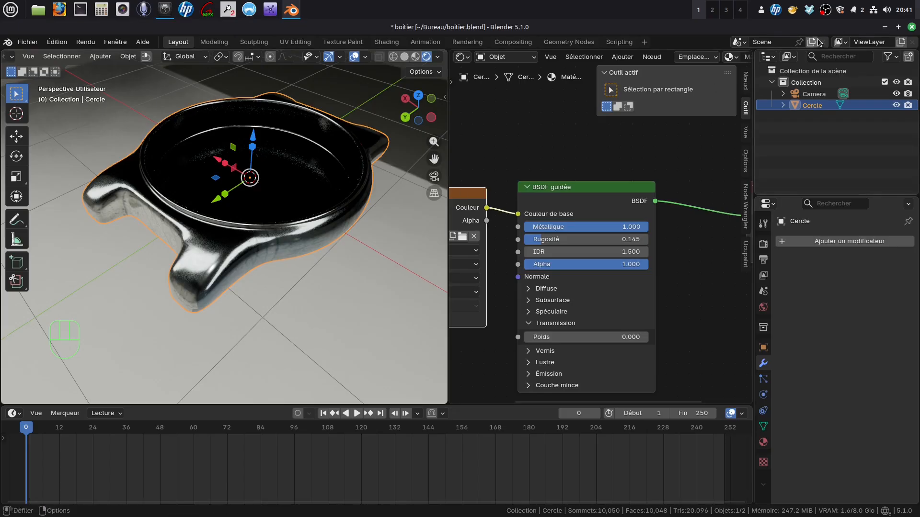
Quit Blender without saving the changes and reopen boitier.blend from the desktop.
click(911, 27)
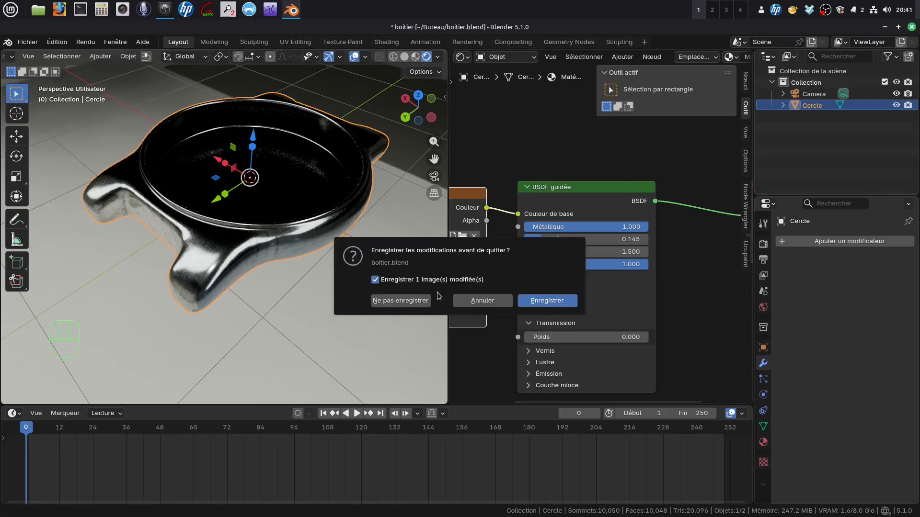
click(421, 302)
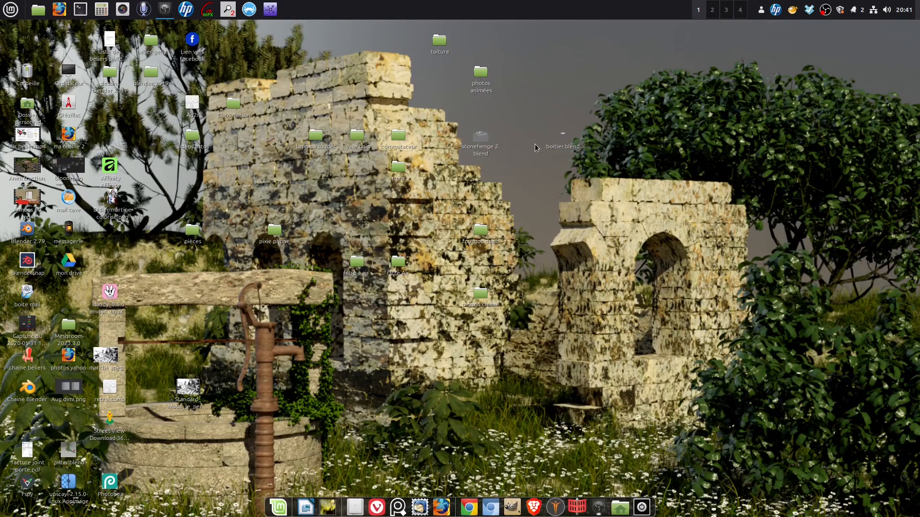
double_click(562, 136)
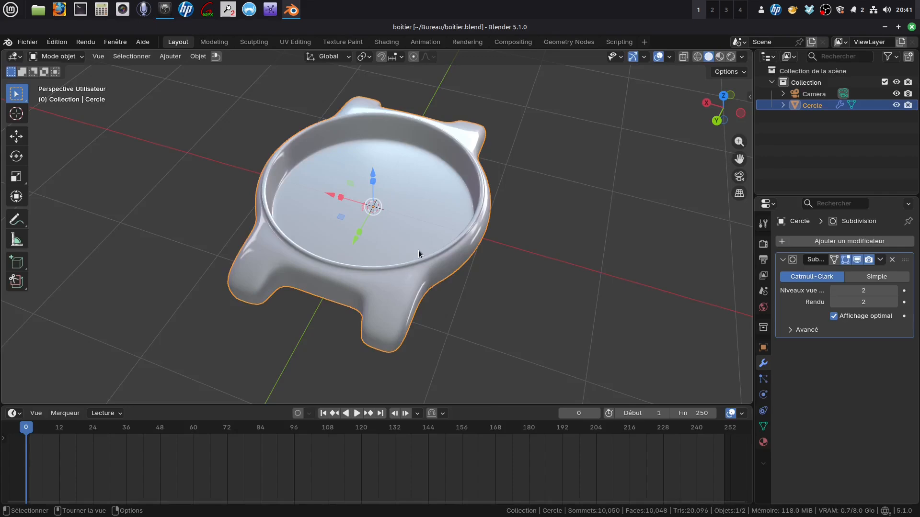
Apply the Subdivision modifier of the watch case.
middle_drag(418, 265, 269, 253)
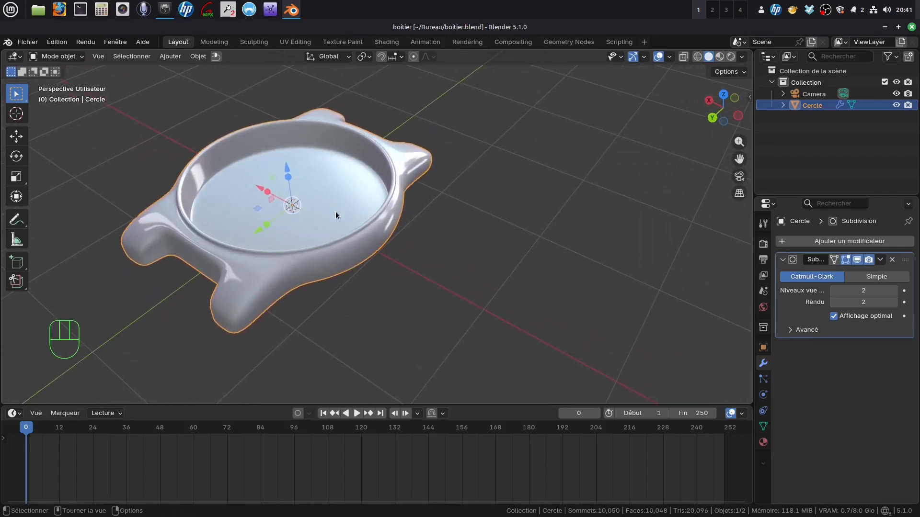
mouse_move(334, 213)
middle_down()
mouse_move(314, 203)
mouse_move(309, 226)
mouse_move(328, 226)
middle_up()
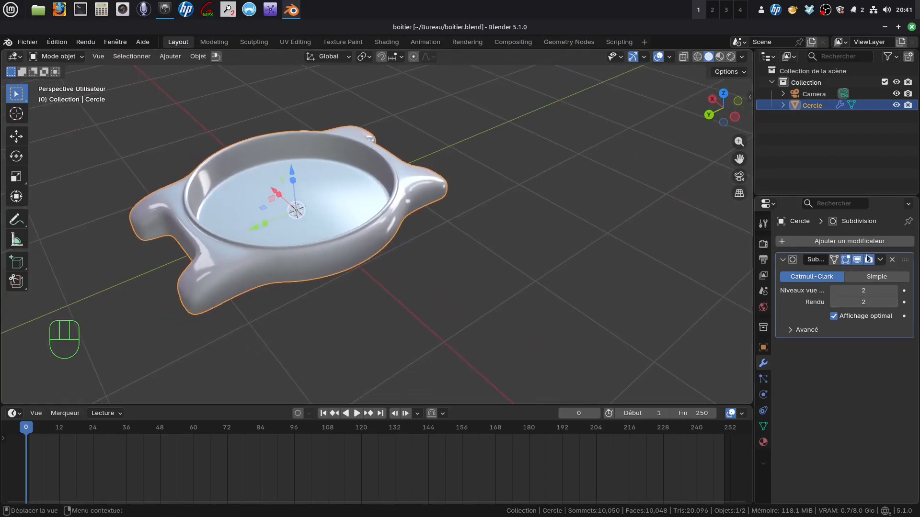
click(880, 262)
click(830, 275)
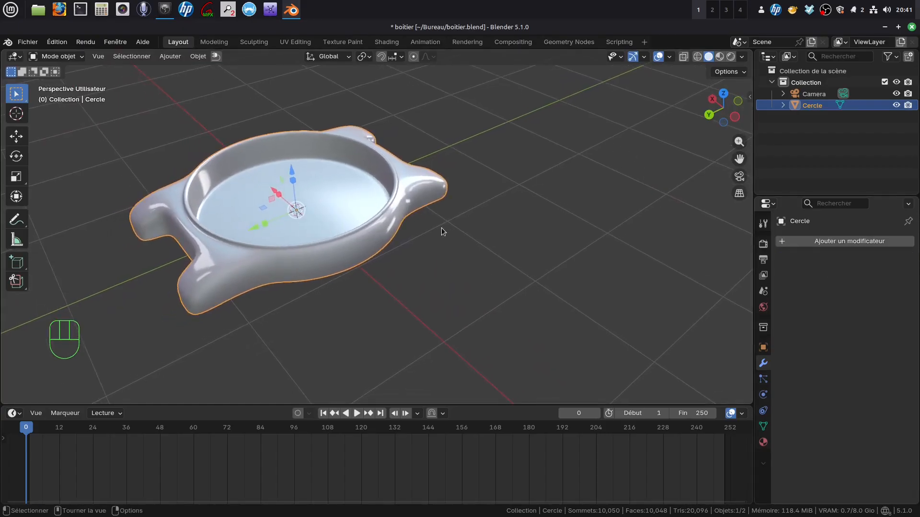
mouse_move(442, 228)
middle_down()
mouse_move(420, 232)
mouse_move(430, 220)
middle_up()
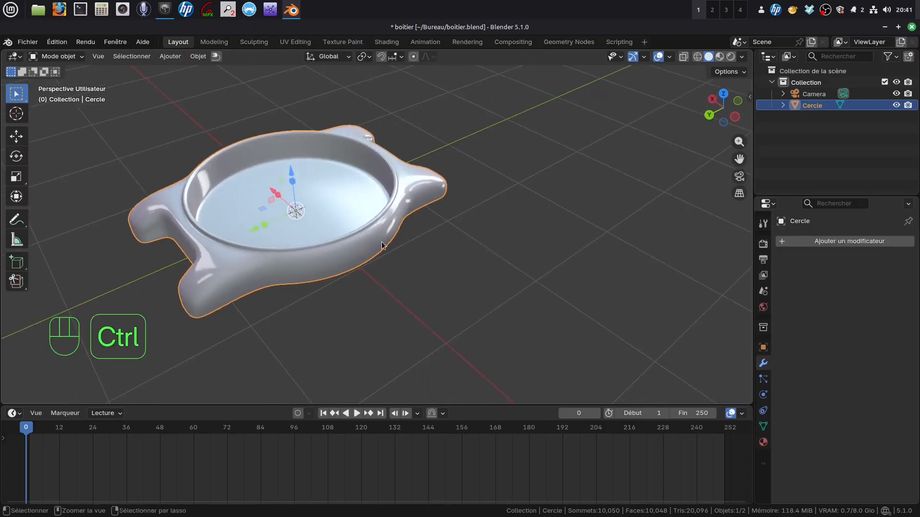
Apply all transformations of the watch case: position, rotation and scale.
key(ctrl+a)
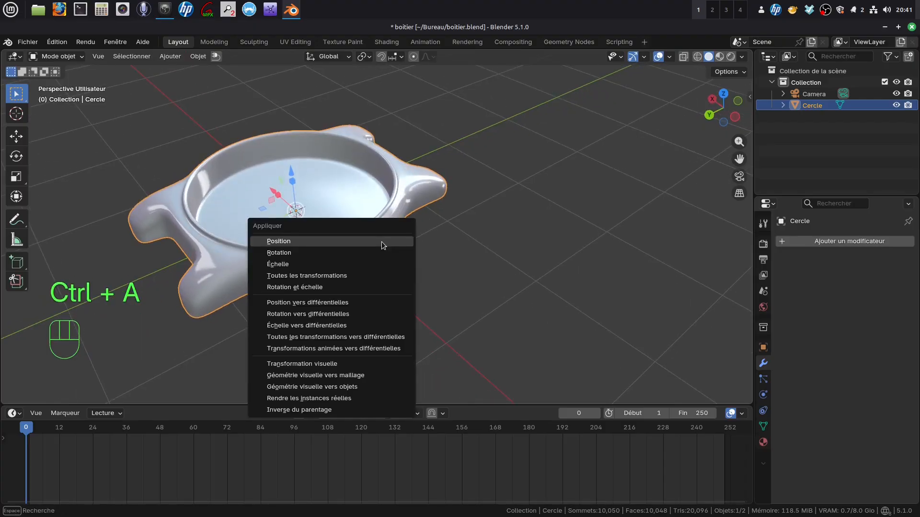
click(341, 277)
middle_drag(359, 264, 451, 241)
middle_drag(355, 198, 254, 146)
middle_drag(334, 290, 336, 262)
middle_drag(268, 256, 447, 187)
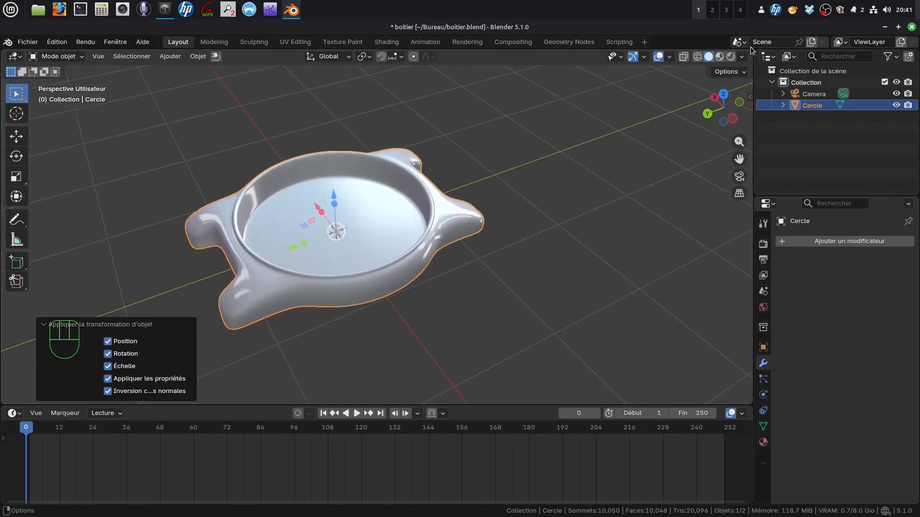
Split the 3D view in two, turn the new area into a Shader Editor and create a new material for the case.
drag(753, 51, 398, 67)
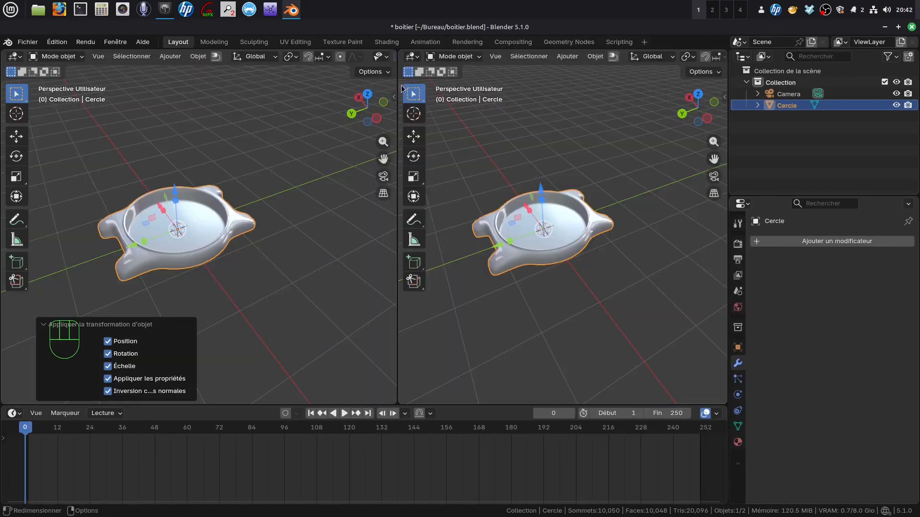
click(418, 61)
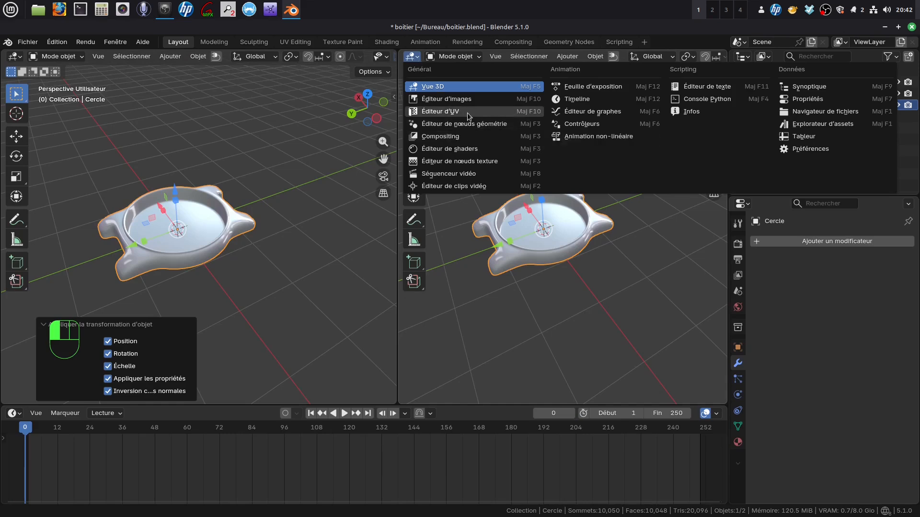
click(496, 148)
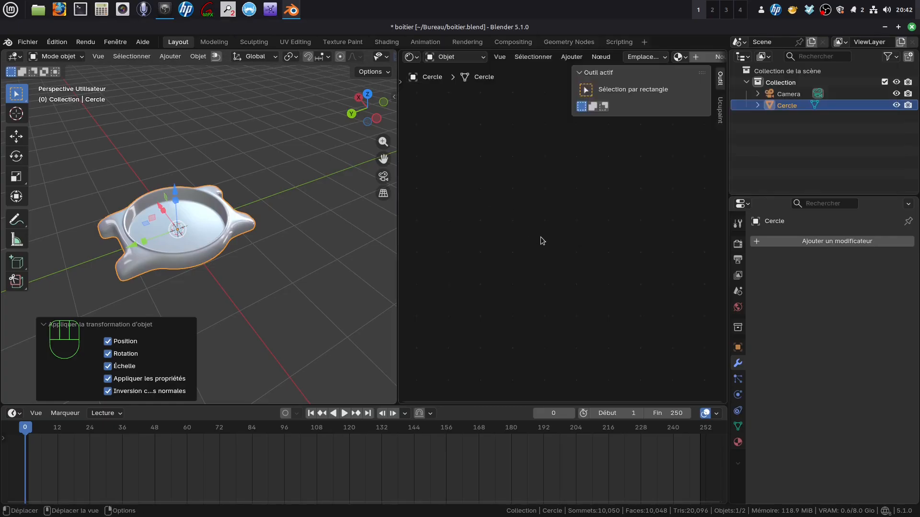
click(697, 58)
Set the Principled BSDF's metallic value to 1.000 and its roughness to 0.080.
scroll(527, 287, up, 2)
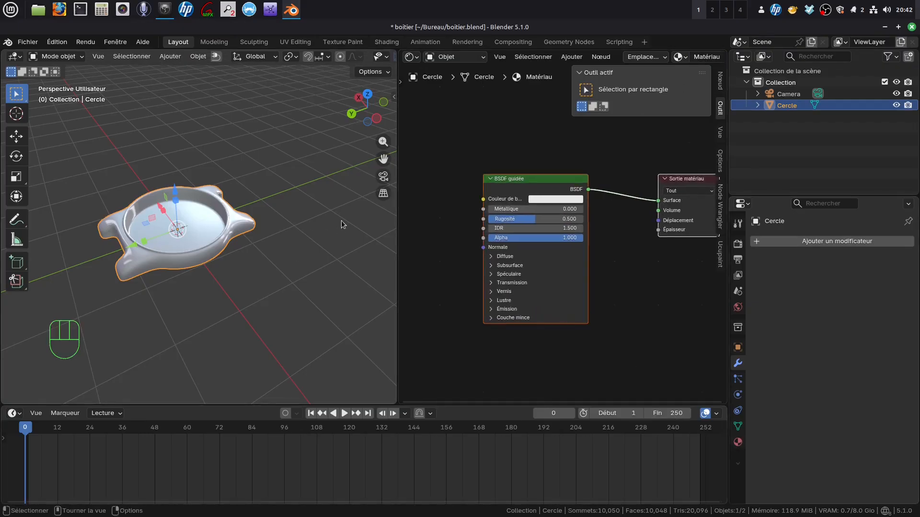
scroll(341, 220, down, 2)
scroll(567, 254, up, 3)
middle_drag(558, 235, 606, 238)
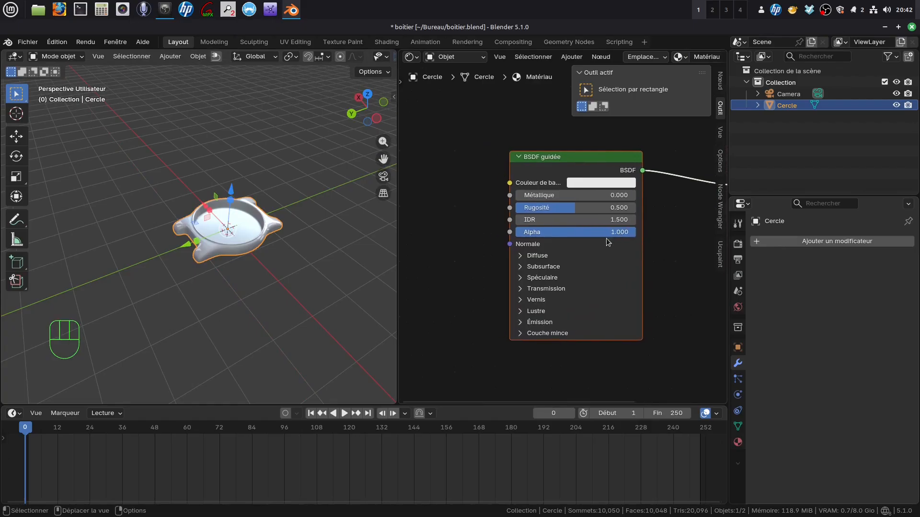
drag(579, 209, 637, 196)
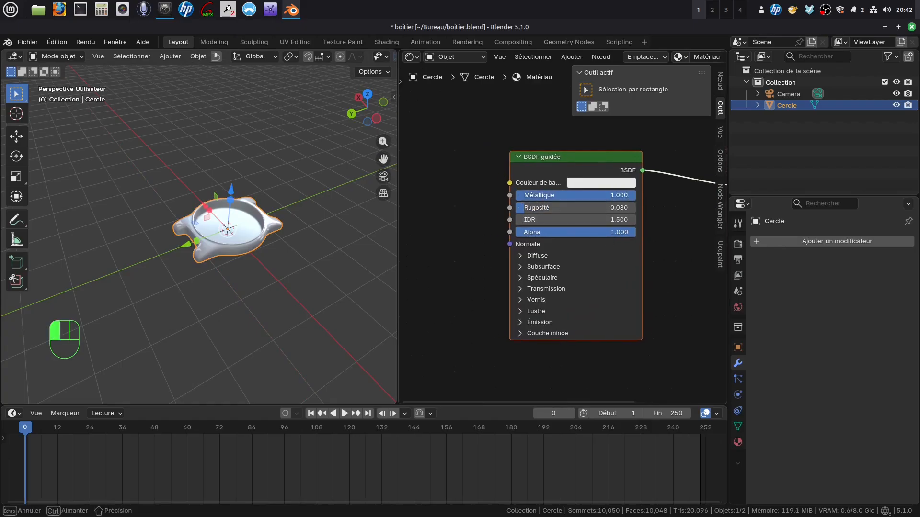
Add an Image Texture node before the Principled BSDF and link its color output to the base color.
scroll(584, 309, down, 3)
middle_drag(585, 323, 551, 309)
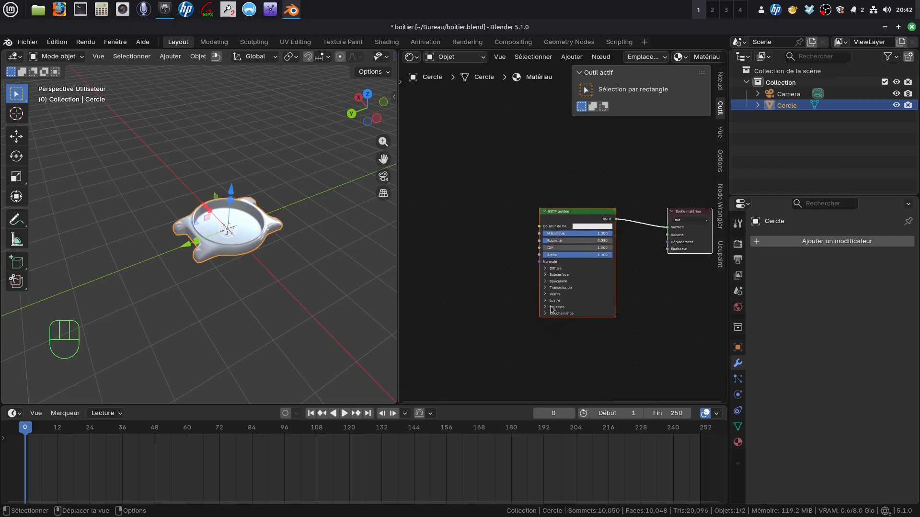
click(571, 57)
mouse_move(599, 138)
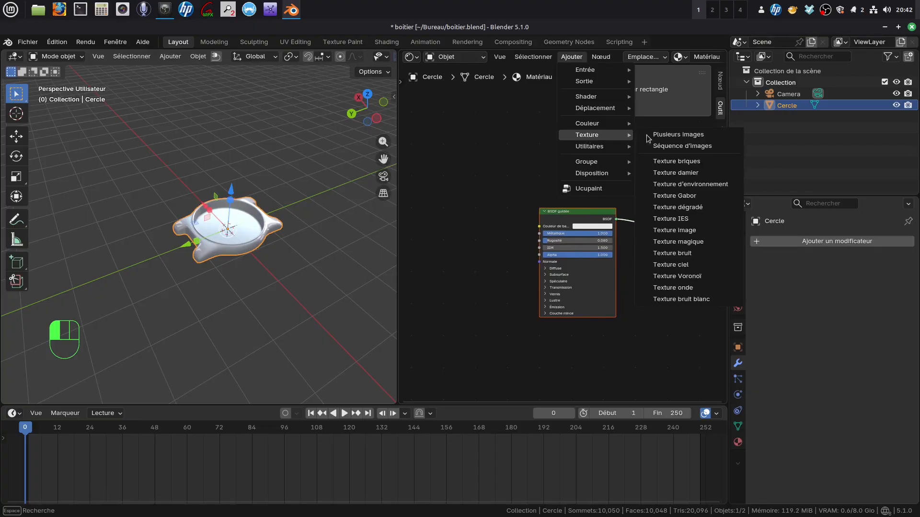
click(706, 231)
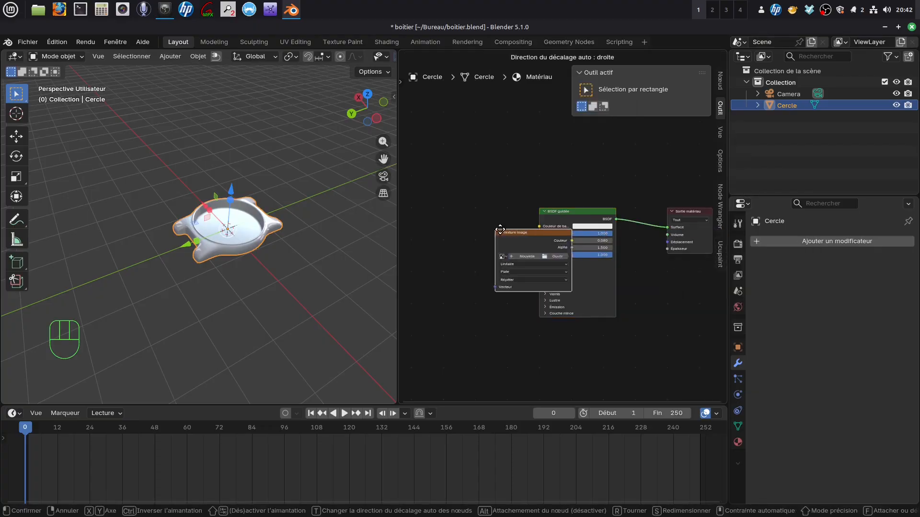
click(488, 252)
scroll(487, 251, up, 2)
scroll(488, 251, up, 2)
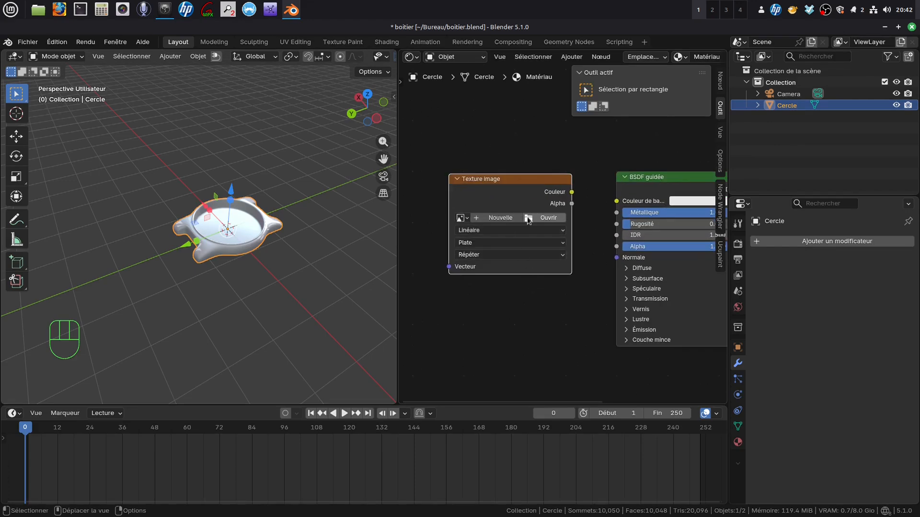
drag(572, 191, 613, 205)
Load TexturesCom_MetalBare0104_1_M.jpg from the métal folder into the Image Texture node.
click(533, 219)
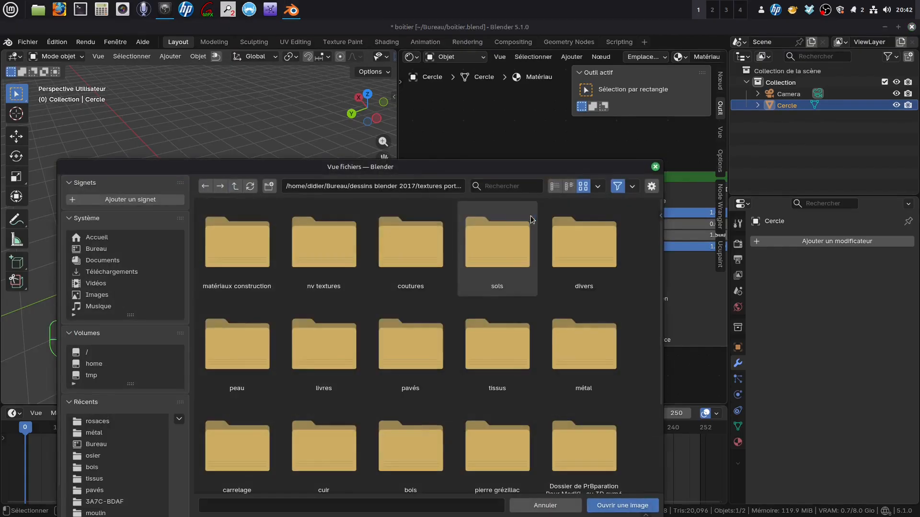
click(115, 433)
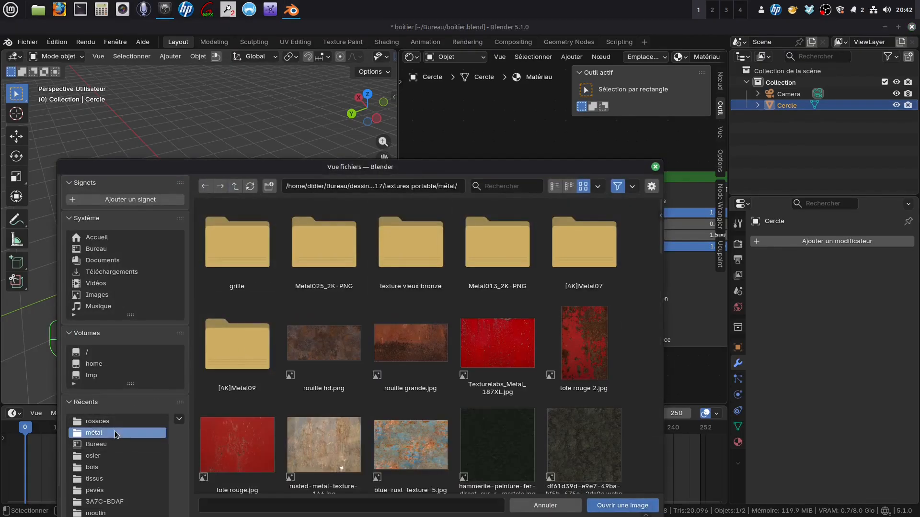
scroll(459, 413, down, 6)
scroll(459, 413, down, 10)
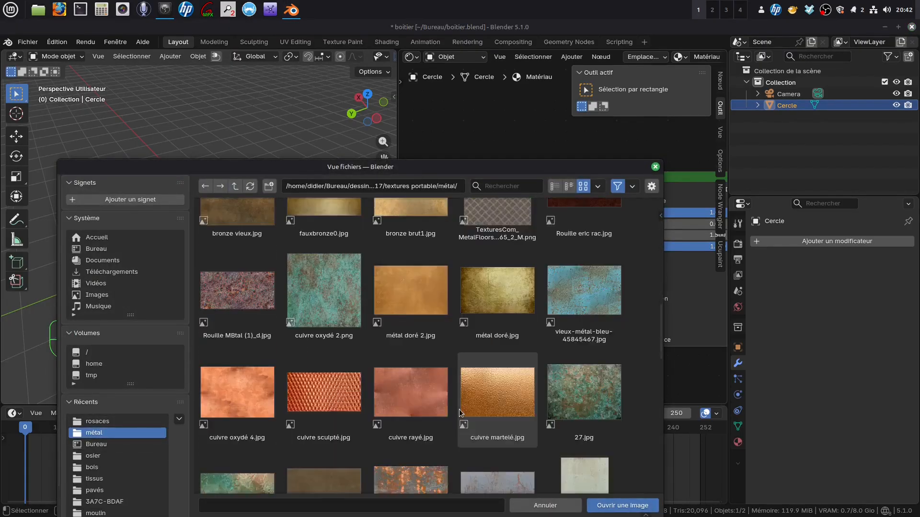
scroll(459, 413, down, 4)
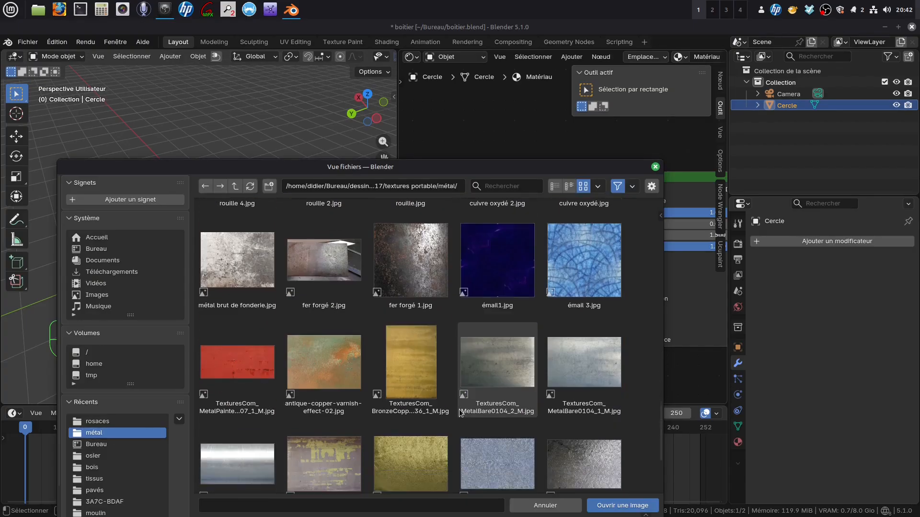
click(584, 365)
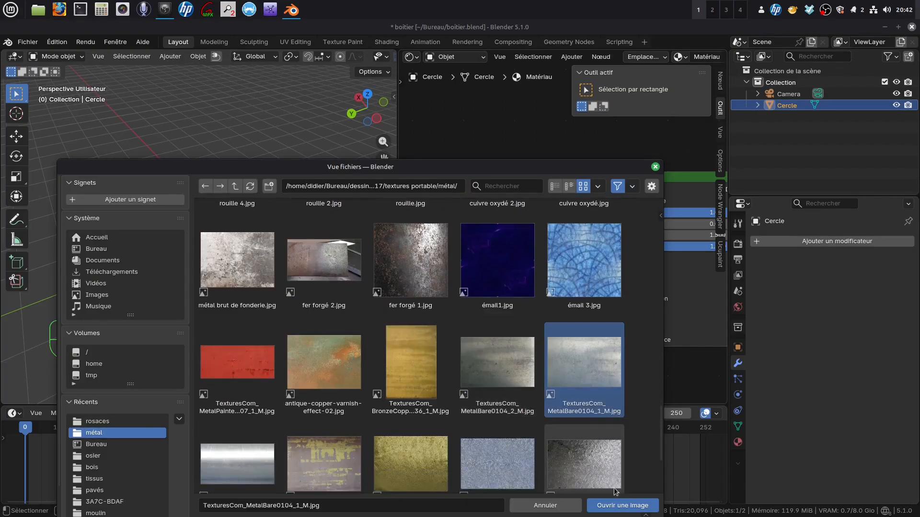
click(621, 505)
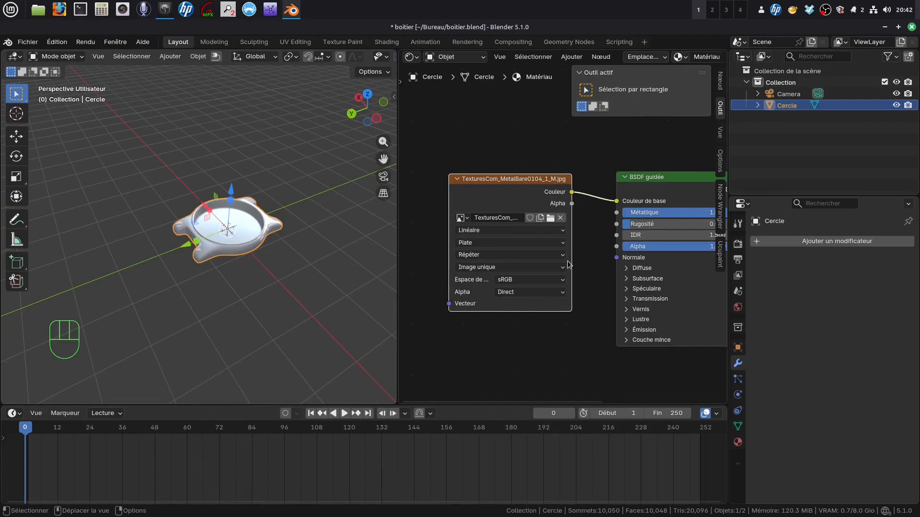
Switch the image texture's projection to Box with a blend of 0.053.
scroll(568, 265, up, 2)
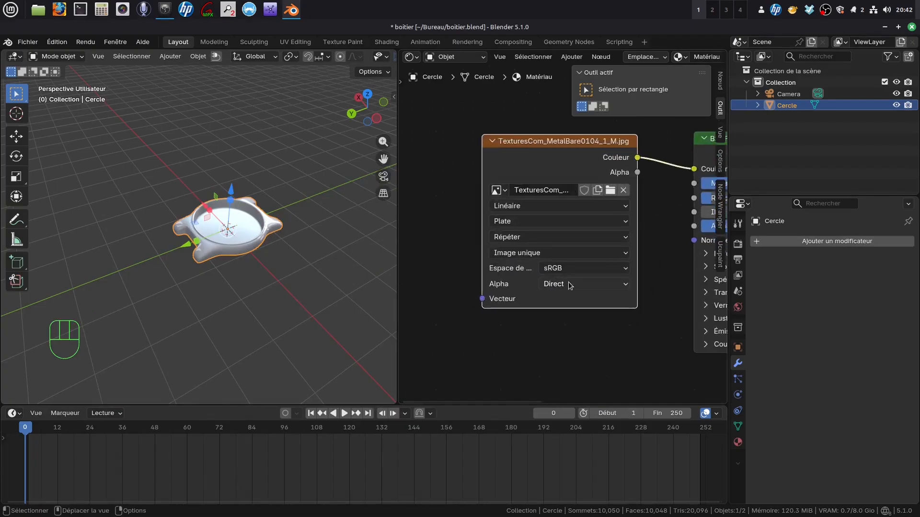
click(626, 225)
click(541, 269)
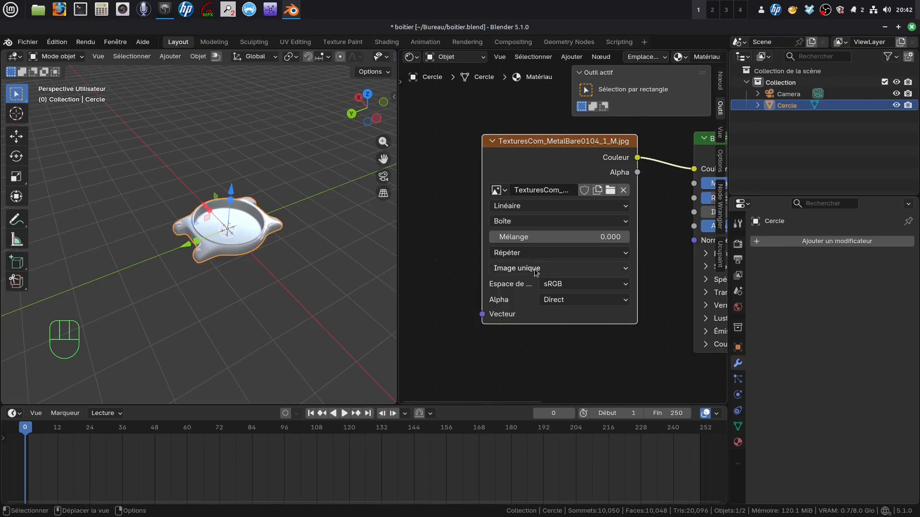
drag(498, 240, 497, 240)
Add a Texture Coordinate node ahead of the image texture.
scroll(550, 334, down, 3)
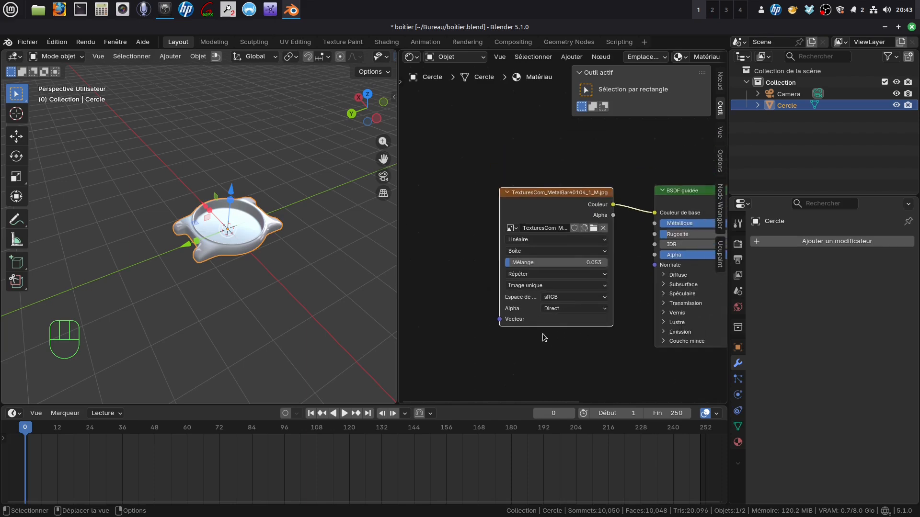
click(570, 57)
mouse_move(580, 71)
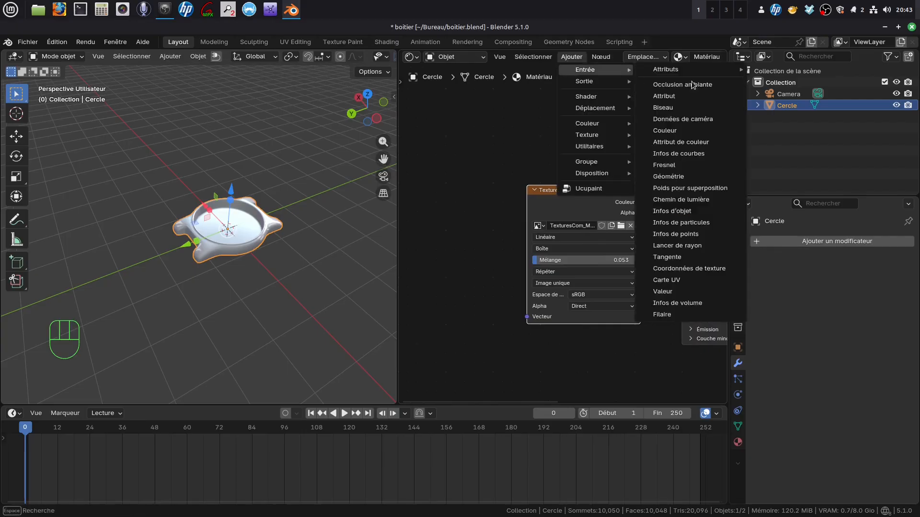
click(689, 268)
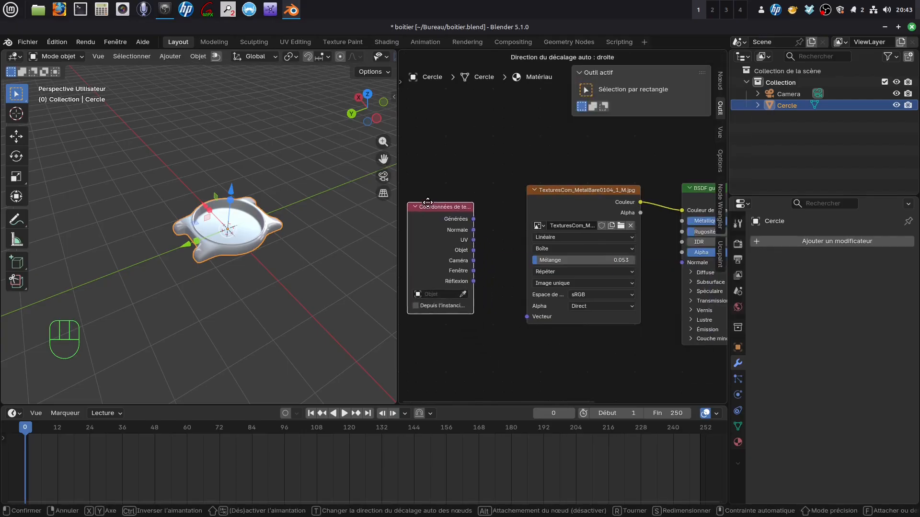
click(428, 196)
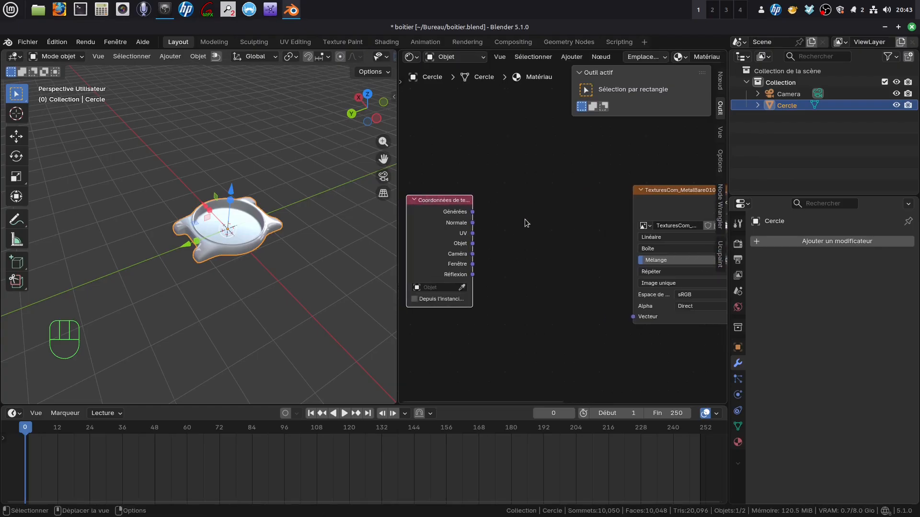
Insert a Mapping node, feeding it the Generated coordinates and linking its vector output to the image texture's vector input.
middle_drag(525, 219, 510, 230)
click(570, 57)
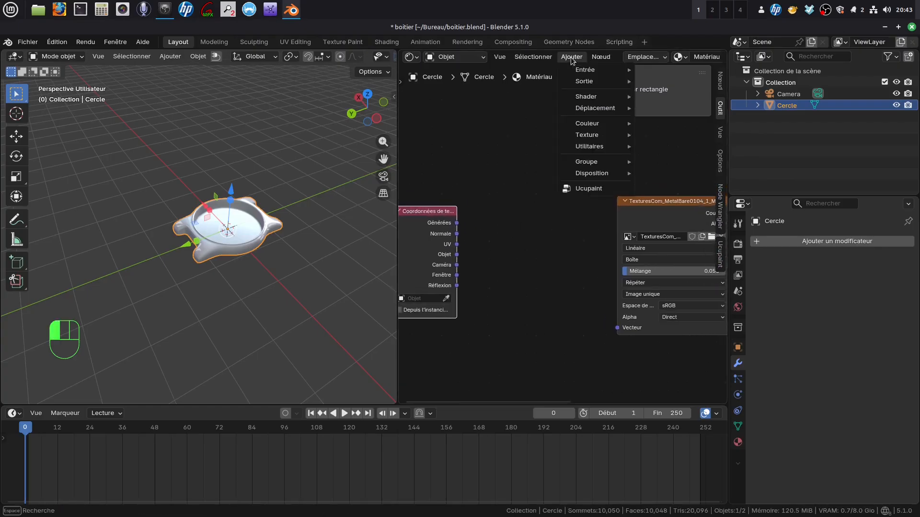
mouse_move(608, 135)
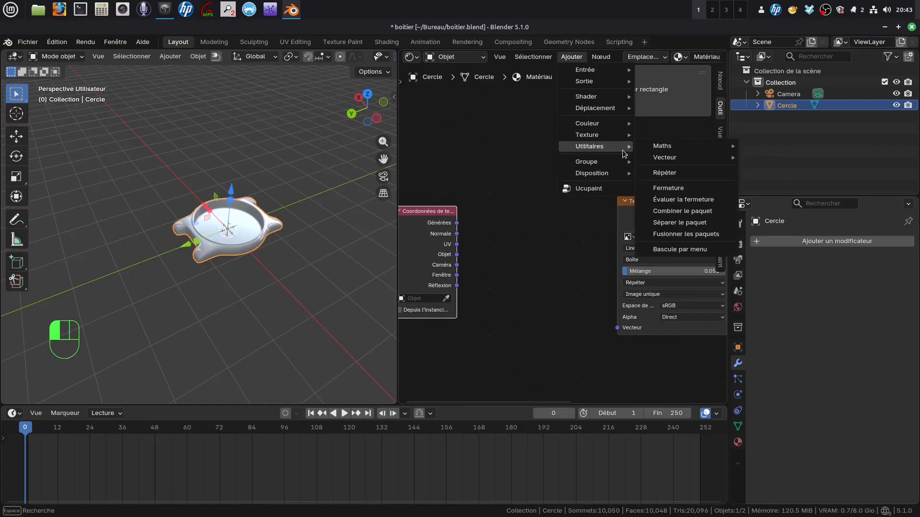
mouse_move(667, 159)
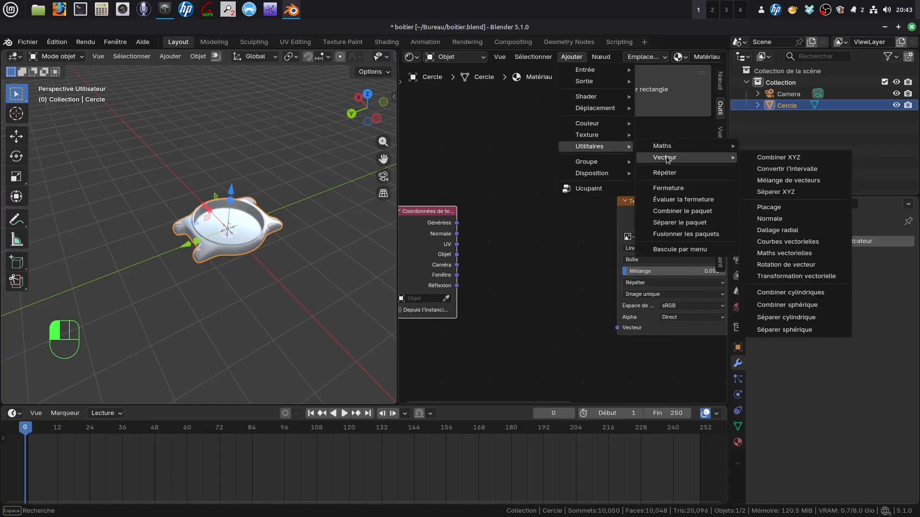
click(774, 207)
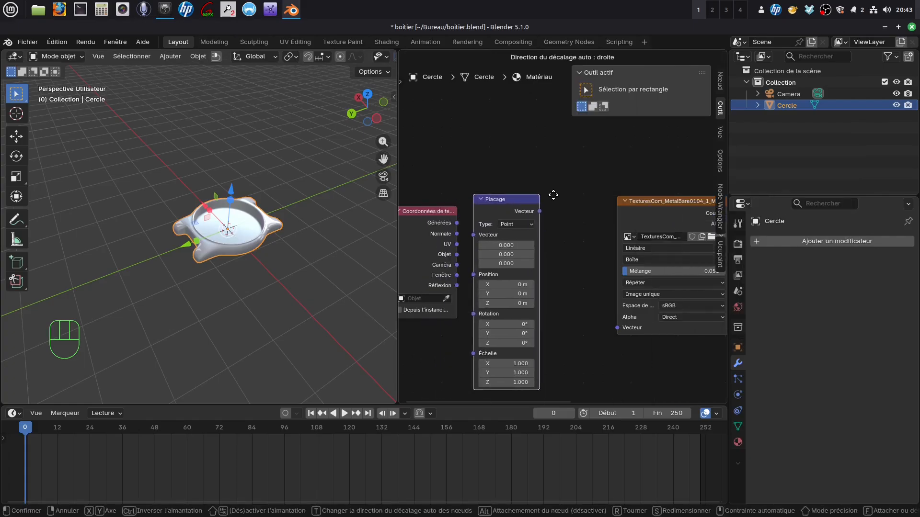
click(568, 196)
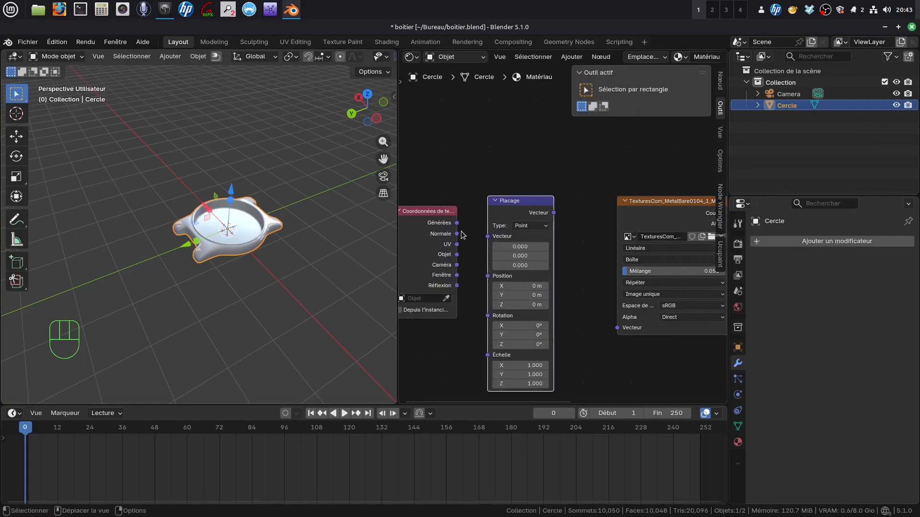
drag(457, 223, 486, 236)
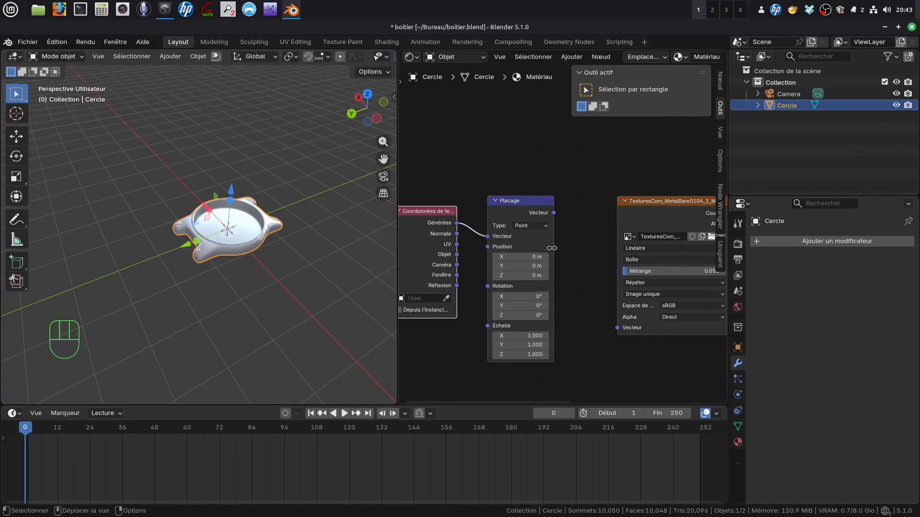
drag(554, 213, 616, 329)
Display the case in Material Preview shading and examine its metal surface up close.
middle_drag(575, 337, 541, 286)
scroll(298, 238, up, 4)
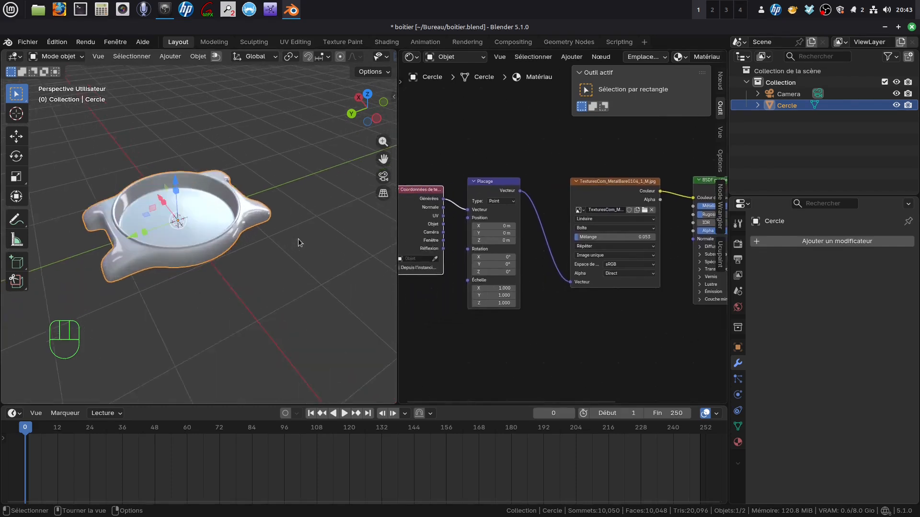
shift+middle_drag(285, 220, 337, 217)
scroll(364, 58, down, 5)
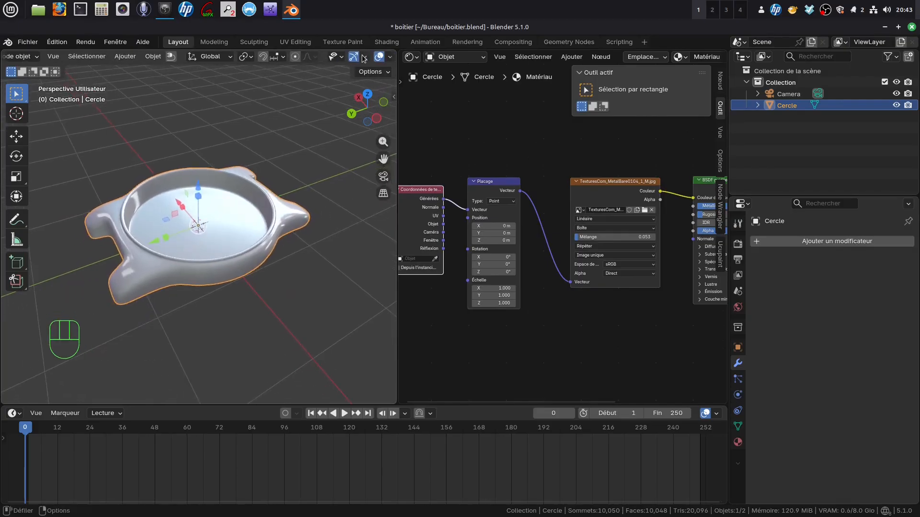
scroll(360, 58, down, 1)
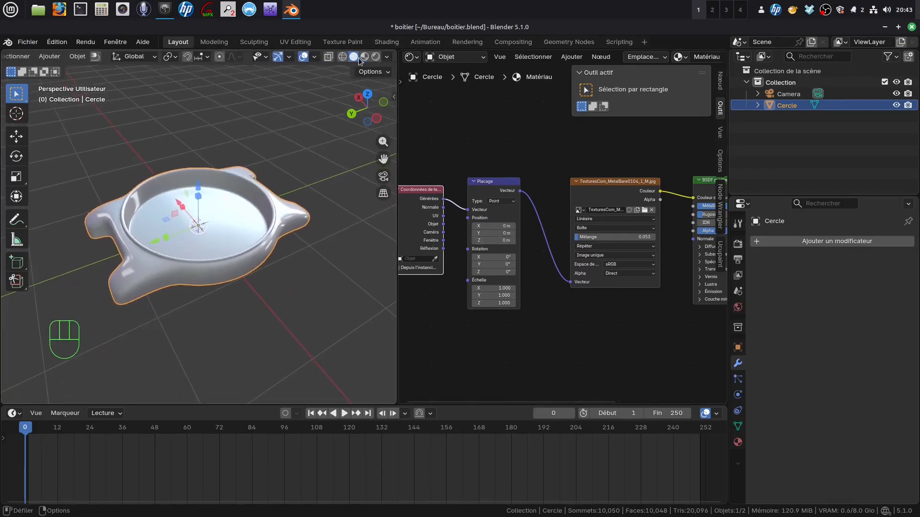
click(366, 57)
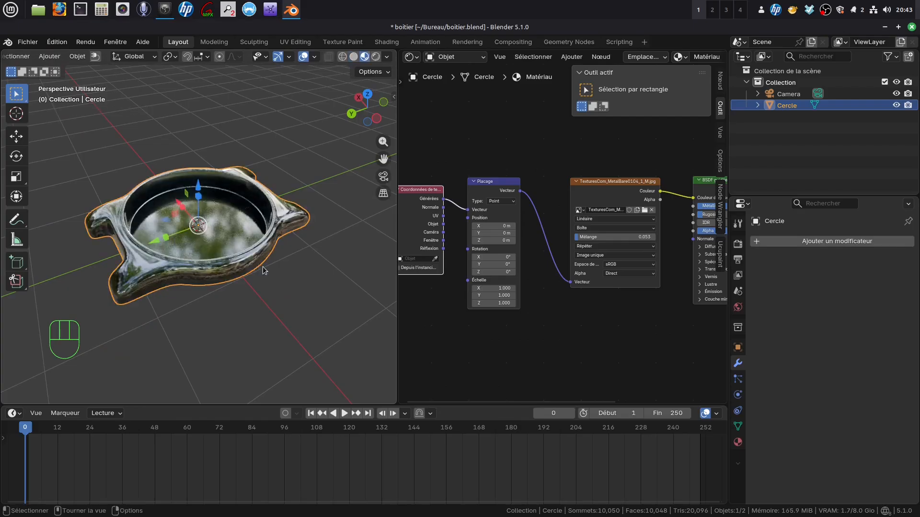
scroll(262, 266, up, 3)
middle_drag(257, 255, 230, 201)
scroll(282, 270, down, 3)
scroll(282, 290, up, 3)
scroll(282, 291, up, 4)
middle_drag(282, 283, 303, 340)
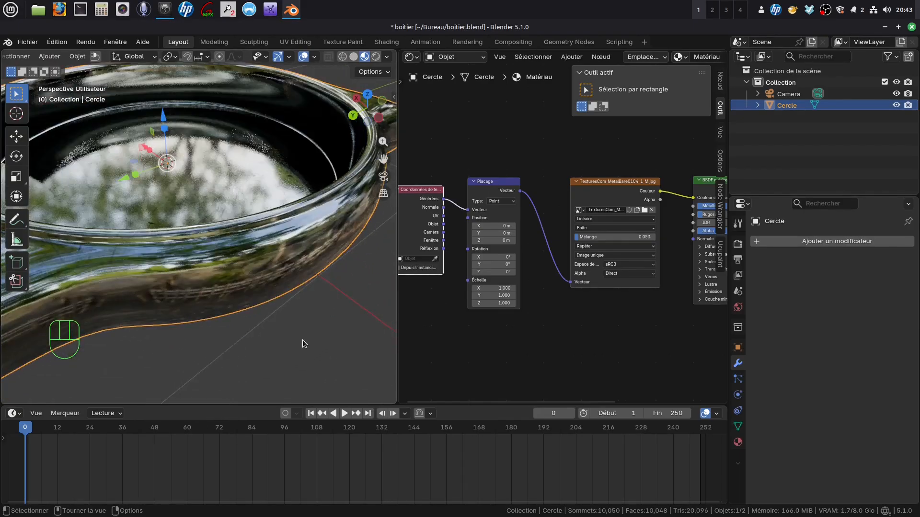
Set the Mapping node's Z scale to 0.400 for the case's metal texture.
scroll(246, 266, down, 4)
middle_drag(245, 263, 243, 288)
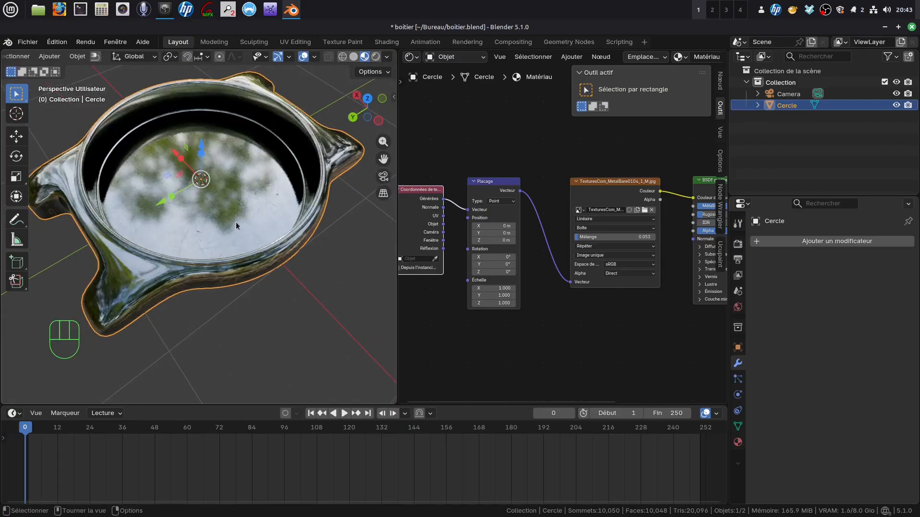
middle_drag(256, 306, 230, 318)
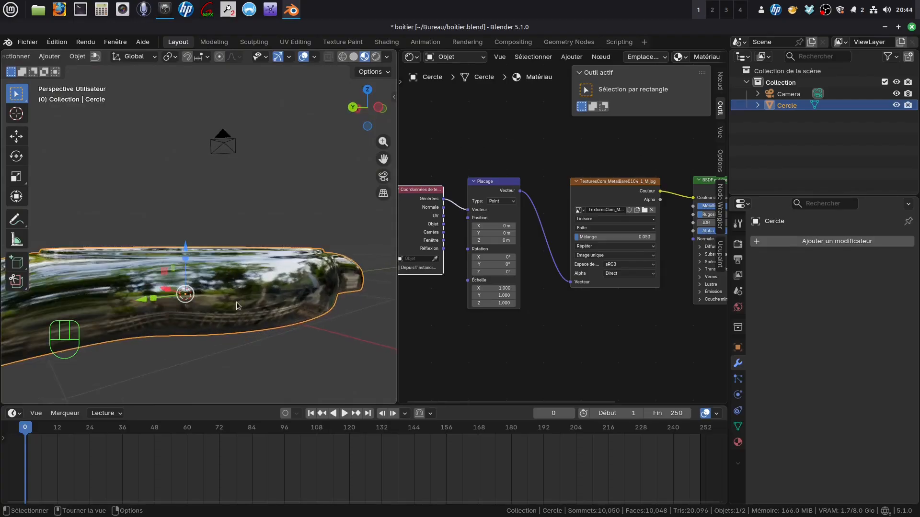
scroll(455, 349, up, 2)
middle_drag(569, 292, 557, 318)
scroll(556, 317, up, 1)
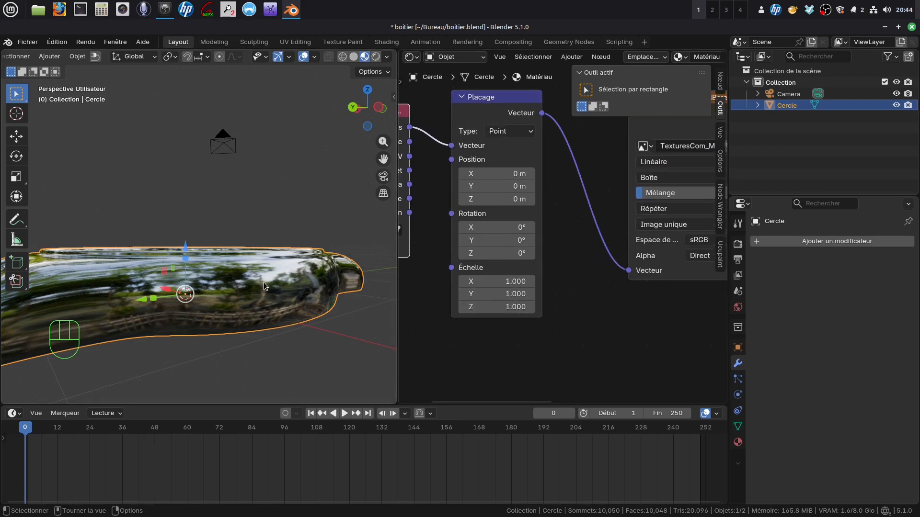
middle_drag(263, 282, 307, 291)
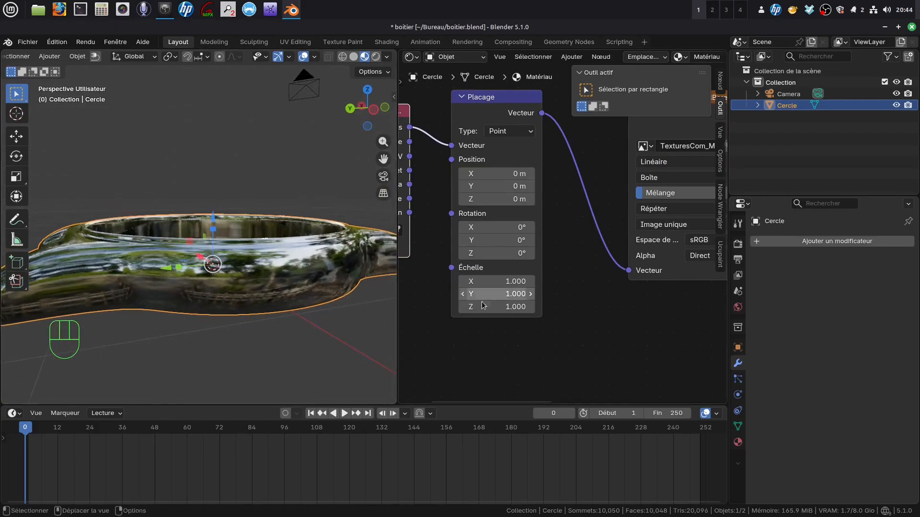
drag(496, 306, 479, 307)
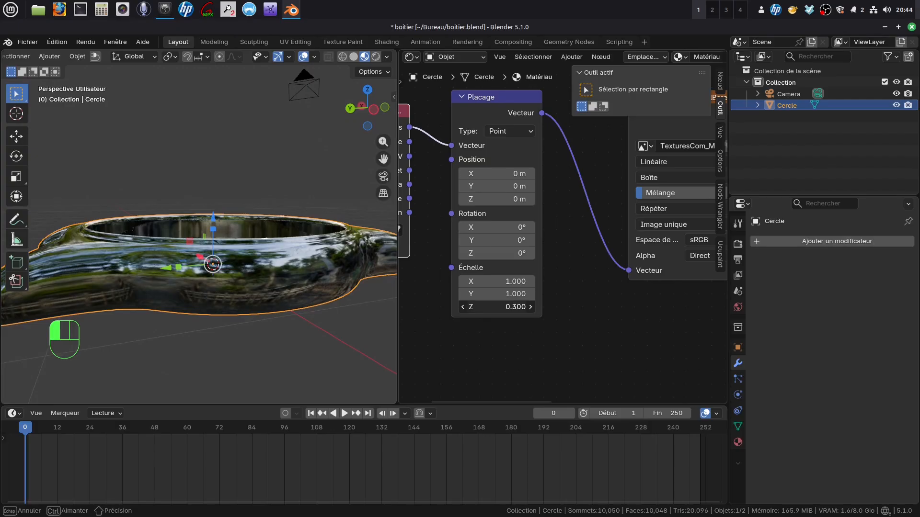
drag(479, 306, 483, 307)
Examine the metal texture on the case from above and from the side.
middle_drag(234, 325, 358, 258)
middle_drag(365, 271, 352, 201)
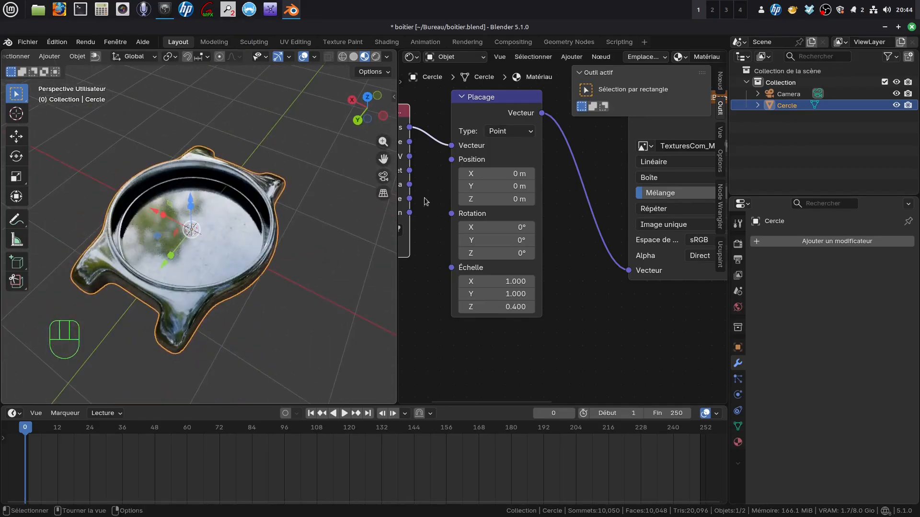
right_click(824, 11)
click(826, 80)
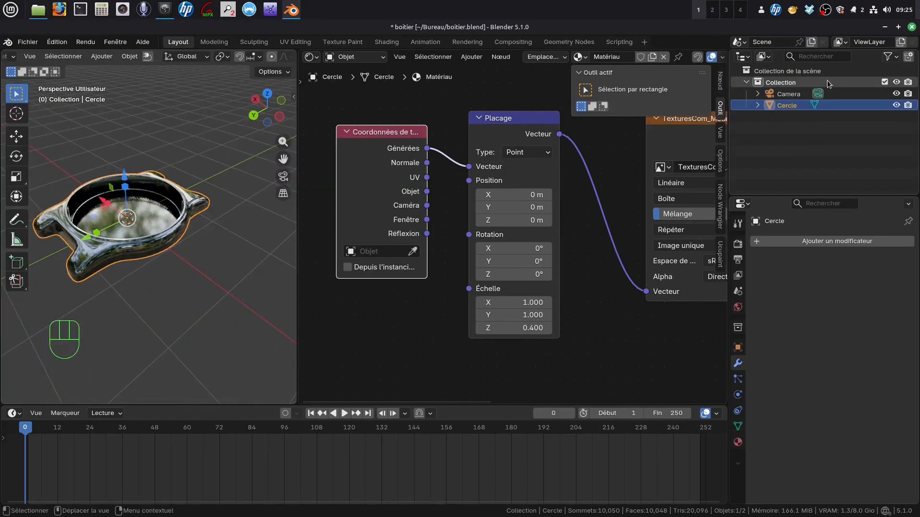
middle_drag(104, 287, 167, 182)
scroll(187, 273, up, 4)
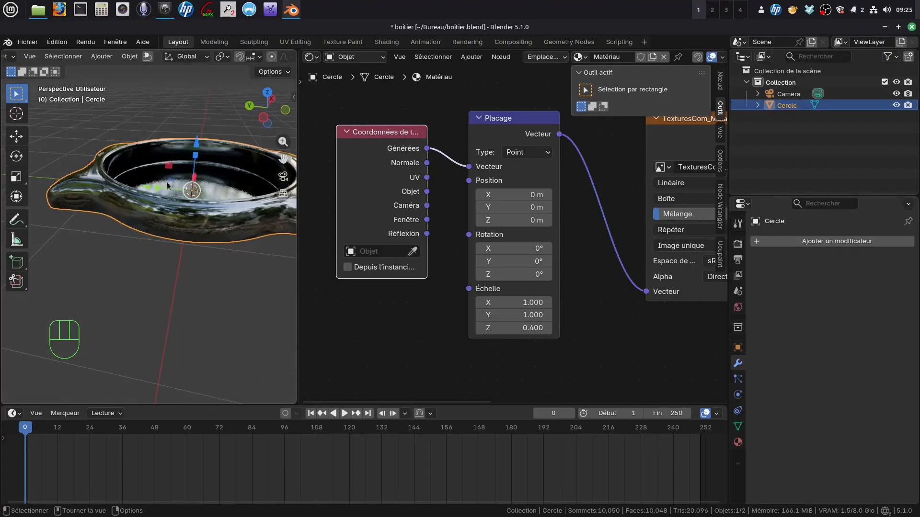
middle_drag(268, 271, 162, 156)
middle_drag(220, 275, 273, 287)
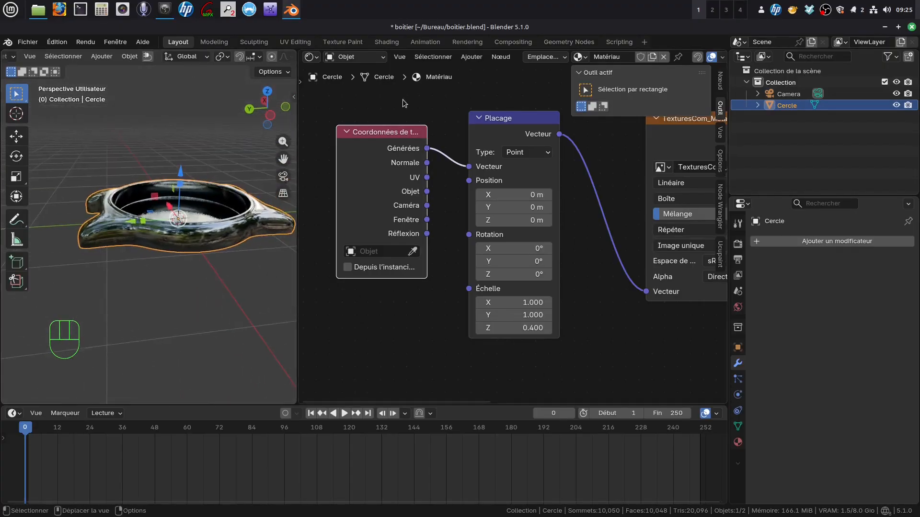
Move the Material Output node down and slightly farther from the Principled BSDF node.
scroll(600, 309, down, 5)
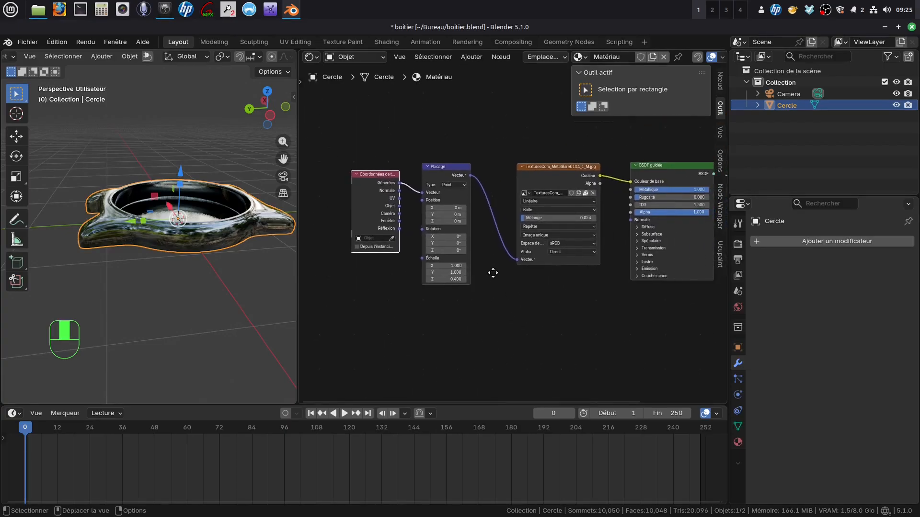
middle_drag(162, 278, 178, 271)
scroll(493, 324, down, 2)
middle_drag(493, 324, 452, 289)
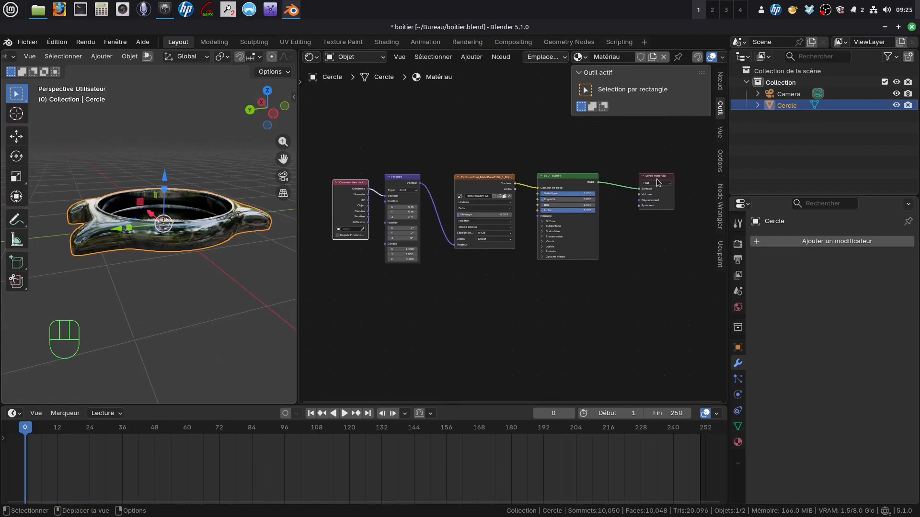
drag(657, 179, 686, 243)
Duplicate the Principled BSDF node and place the copy directly below the original.
middle_drag(529, 336, 500, 312)
click(548, 160)
right_click(547, 158)
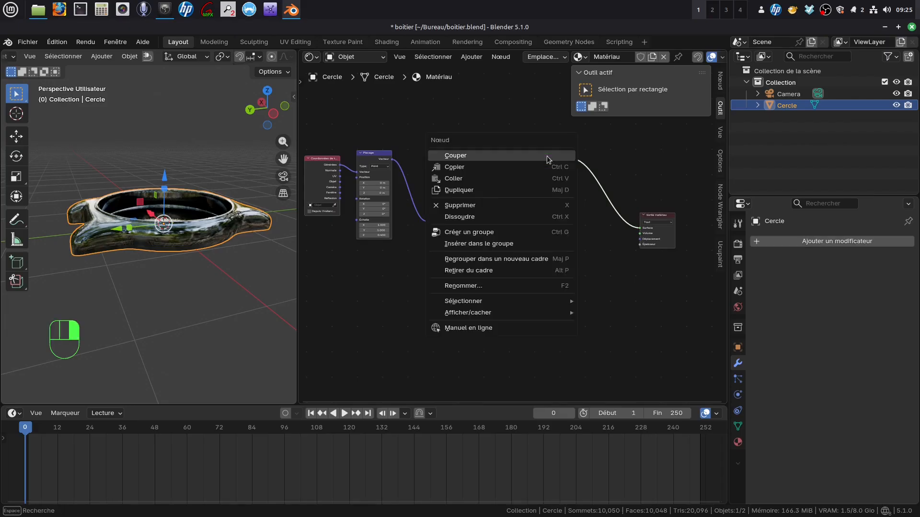
click(522, 192)
click(524, 315)
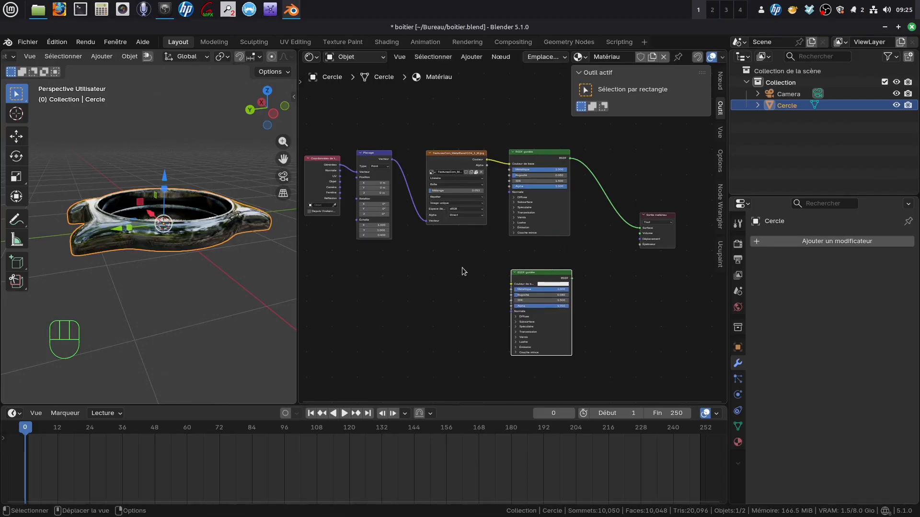
Duplicate the metal image texture node and place the copy beside the duplicated Principled BSDF.
click(447, 163)
right_click(446, 160)
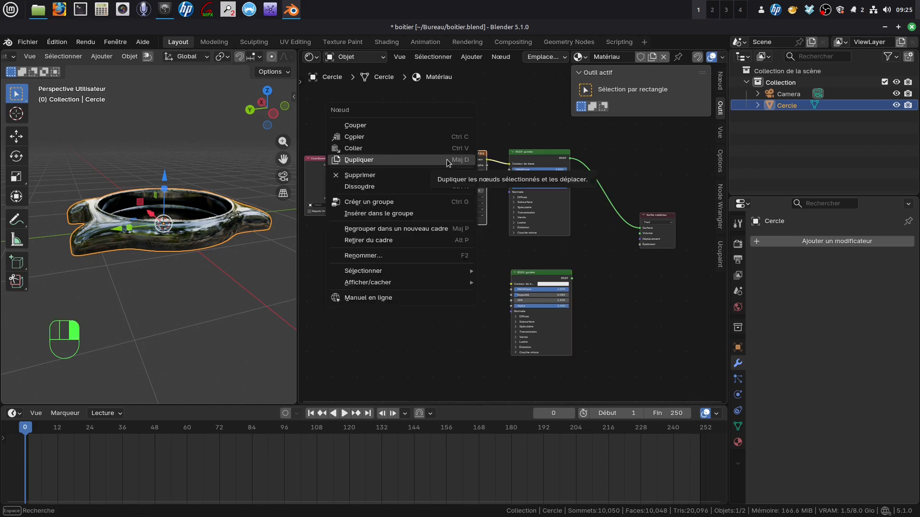
click(447, 159)
click(451, 276)
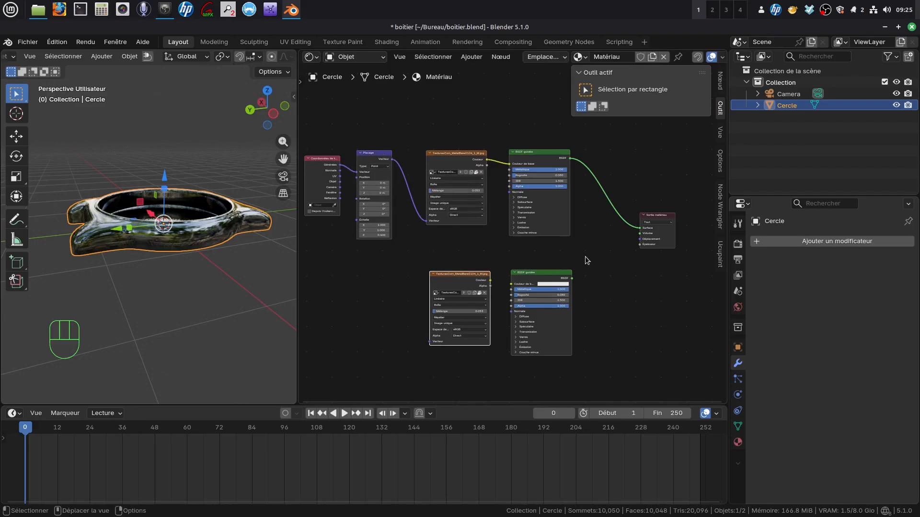
Unlink the metal image from the duplicated image texture node.
scroll(602, 271, up, 3)
scroll(569, 266, down, 1)
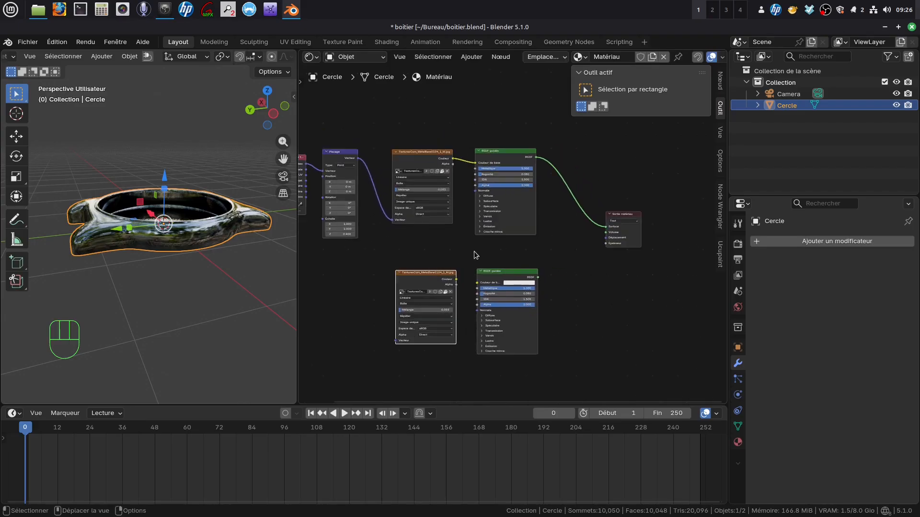
scroll(458, 258, up, 1)
middle_drag(456, 251, 500, 238)
scroll(500, 347, up, 1)
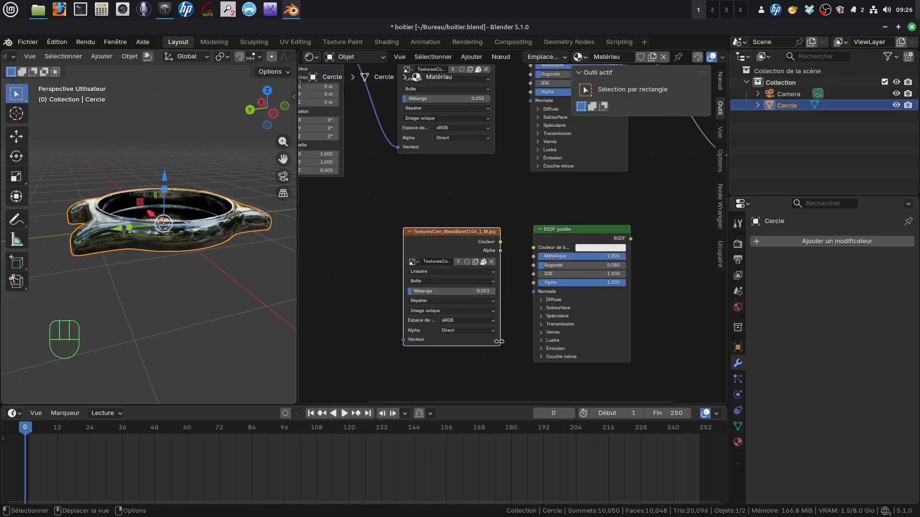
click(492, 262)
Load drawing-happy-abstract-4.png from the rosaces folder into the duplicated image texture node.
scroll(513, 259, down, 1)
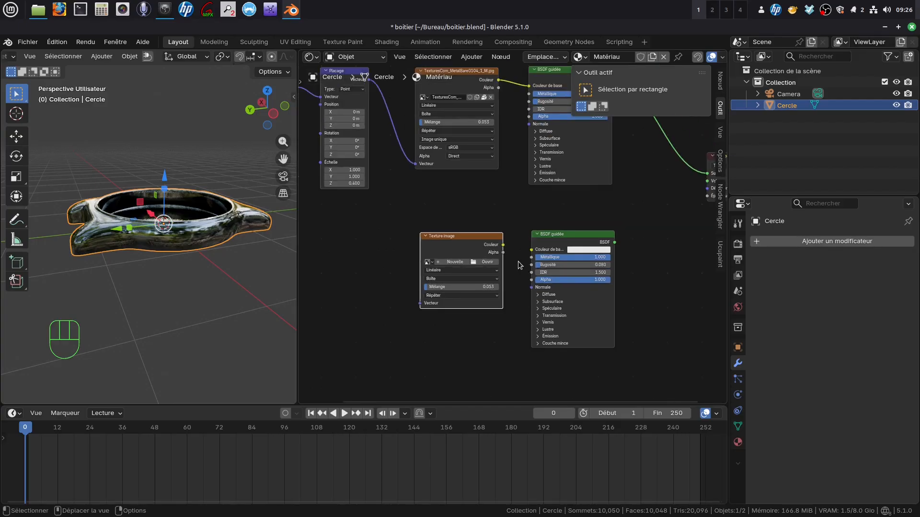
middle_drag(512, 255, 507, 259)
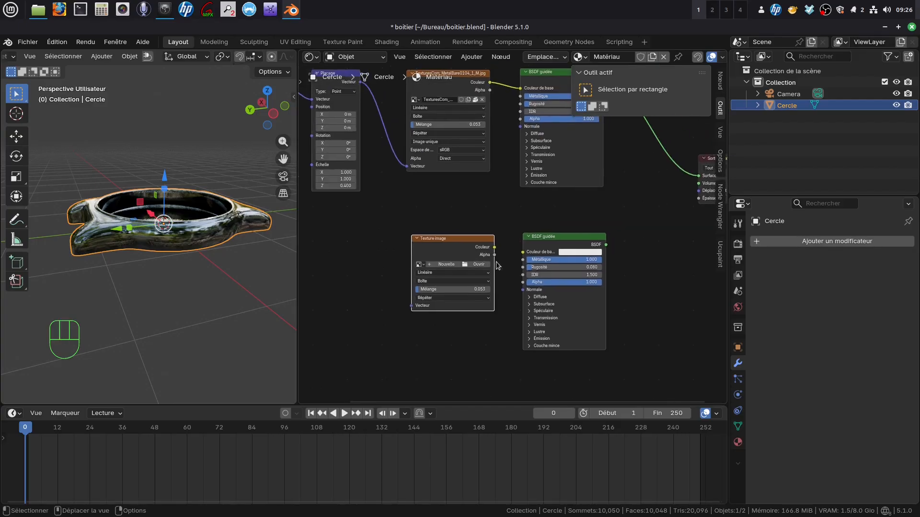
click(465, 264)
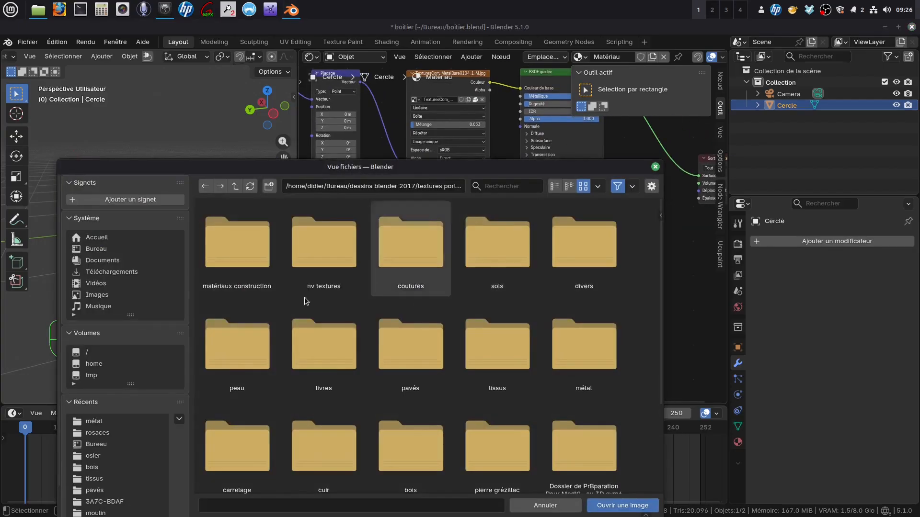
click(129, 435)
scroll(450, 395, down, 5)
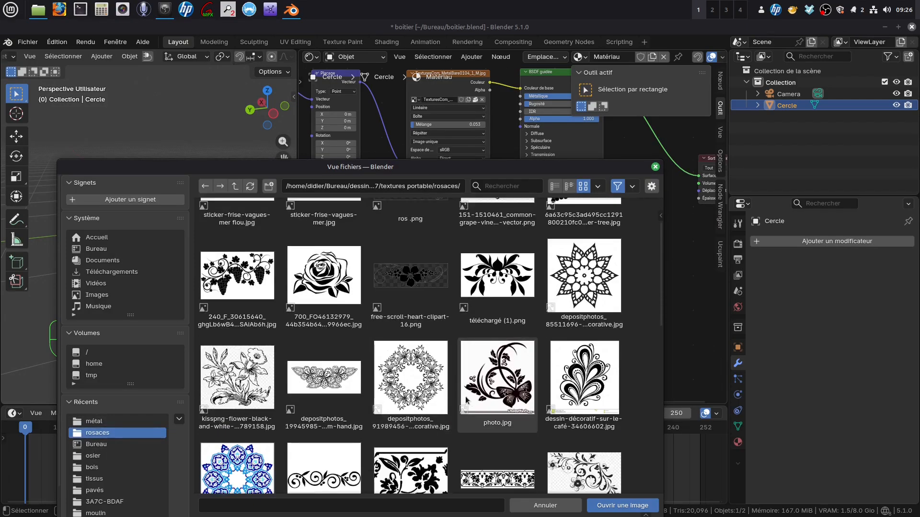
scroll(469, 402, down, 5)
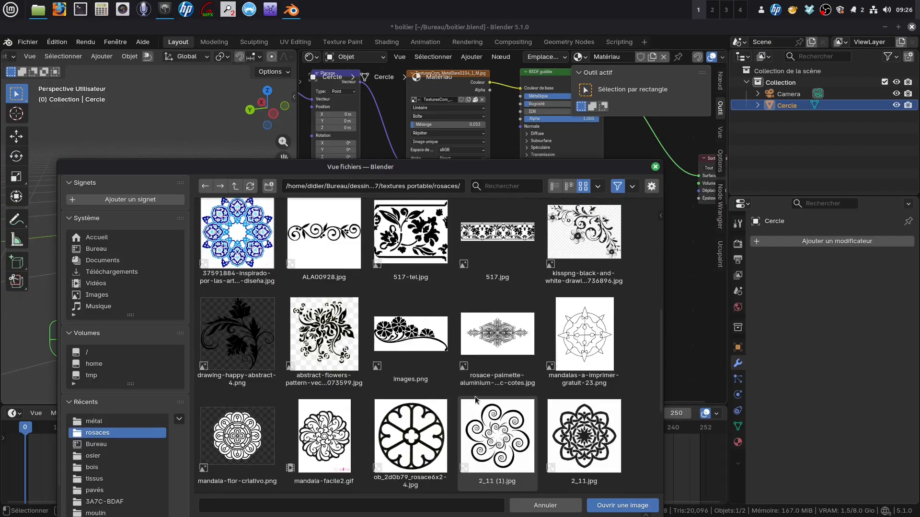
scroll(475, 400, down, 6)
scroll(477, 399, down, 1)
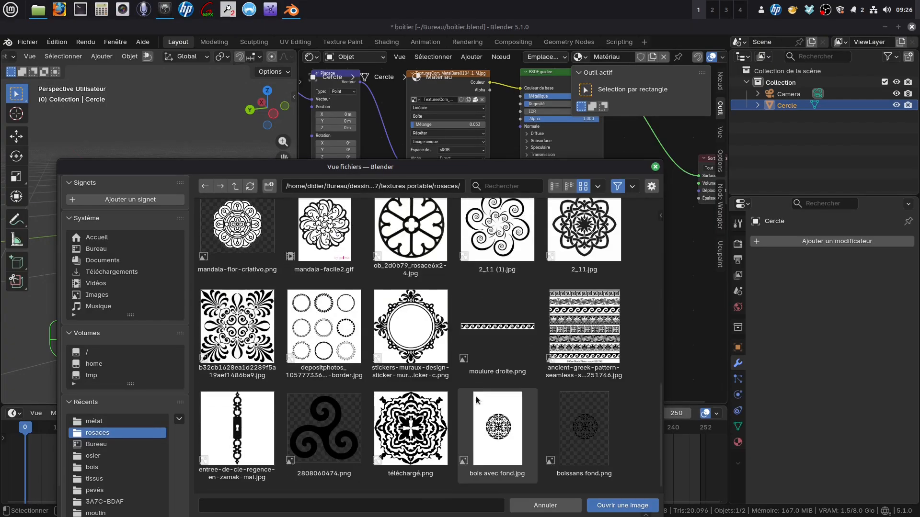
scroll(477, 400, up, 4)
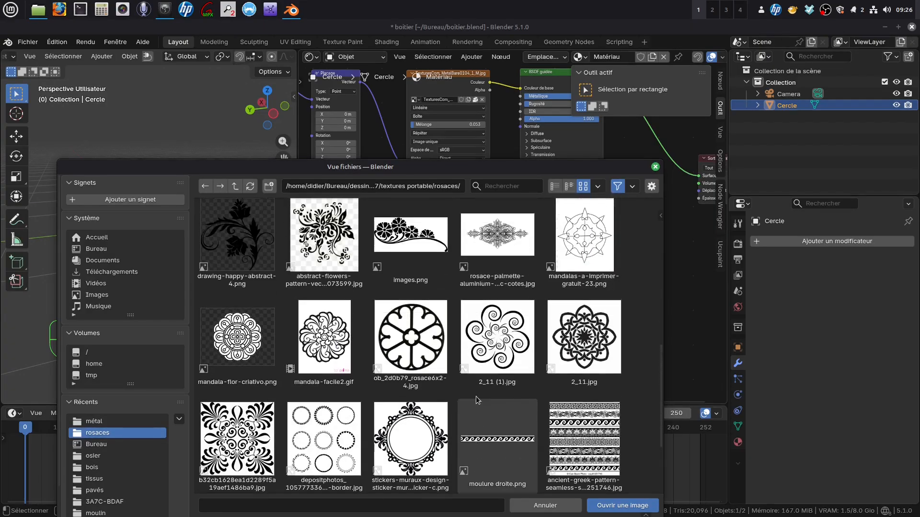
scroll(476, 399, up, 4)
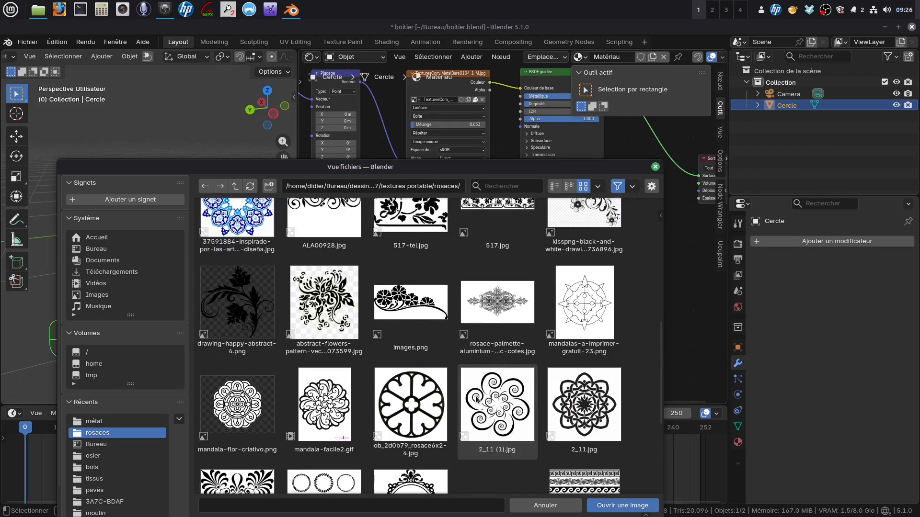
scroll(476, 398, up, 8)
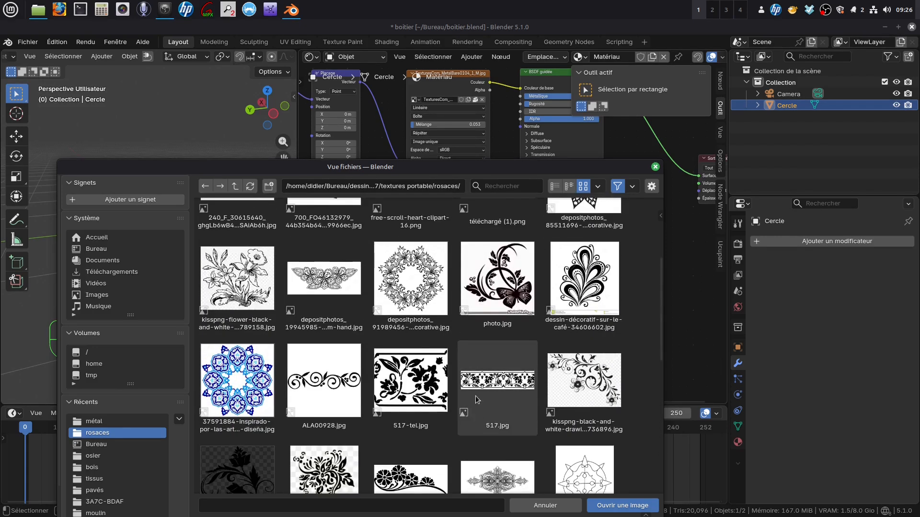
scroll(479, 383, down, 8)
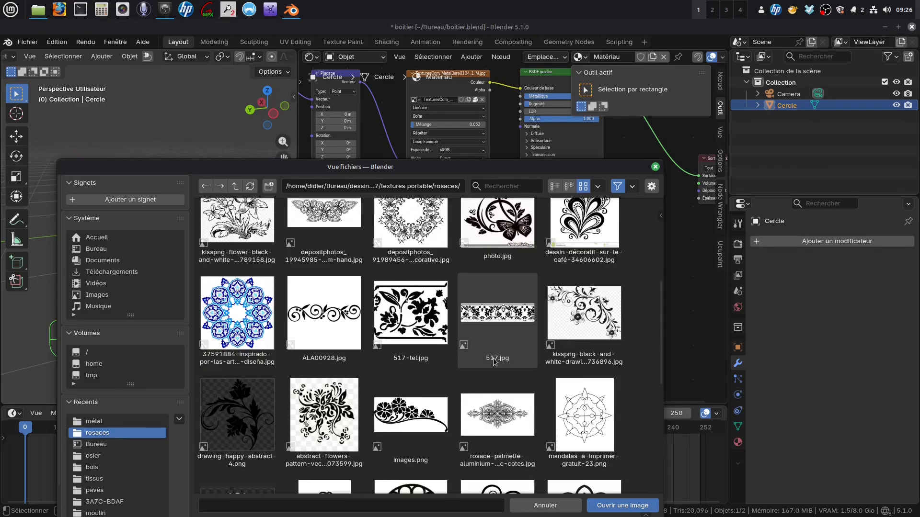
scroll(499, 367, down, 8)
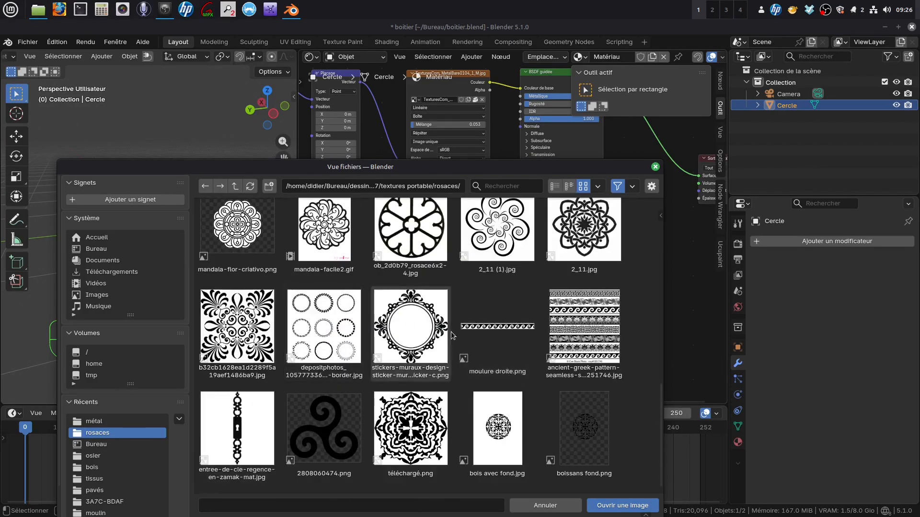
scroll(451, 336, up, 5)
scroll(450, 335, up, 2)
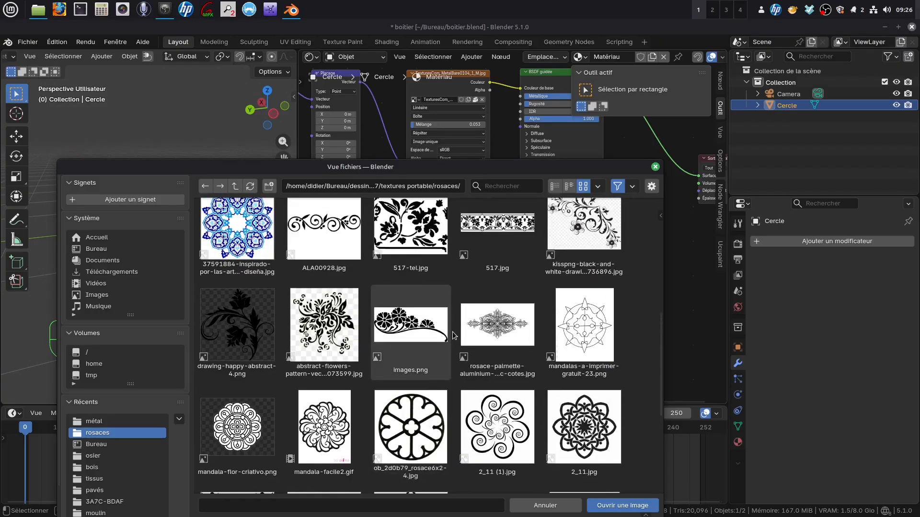
click(248, 329)
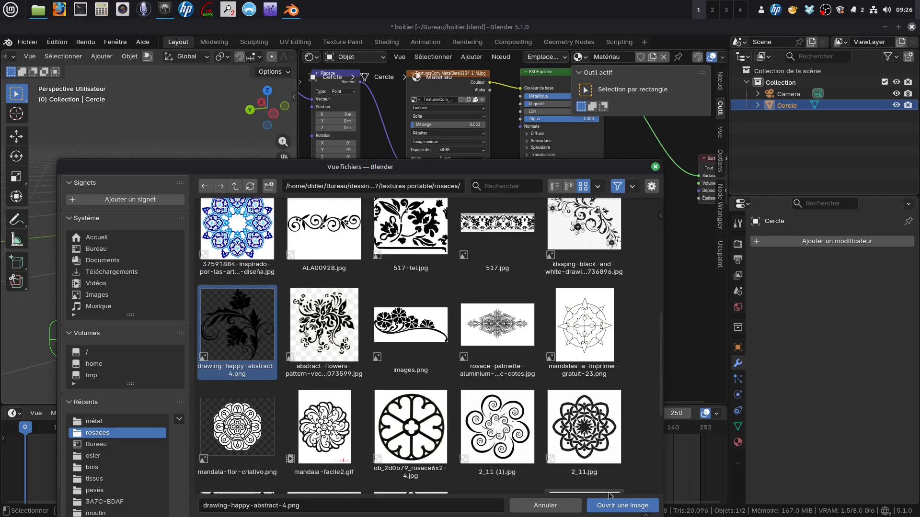
click(623, 506)
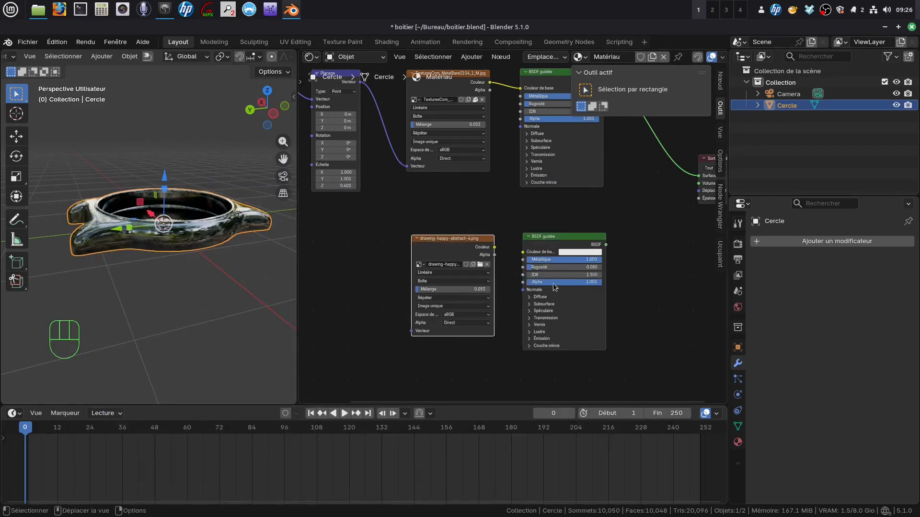
Link the floral image texture's color output to the duplicated Principled BSDF's base color.
scroll(500, 297, up, 1)
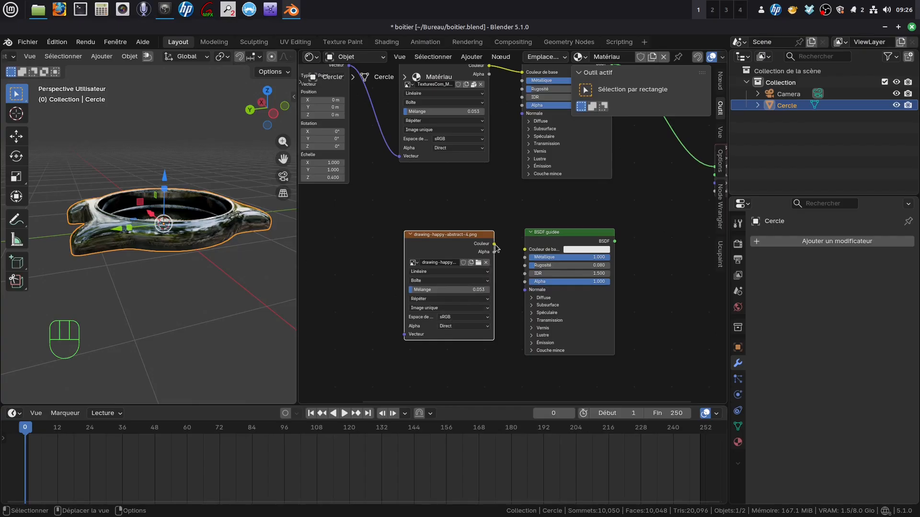
drag(495, 244, 524, 249)
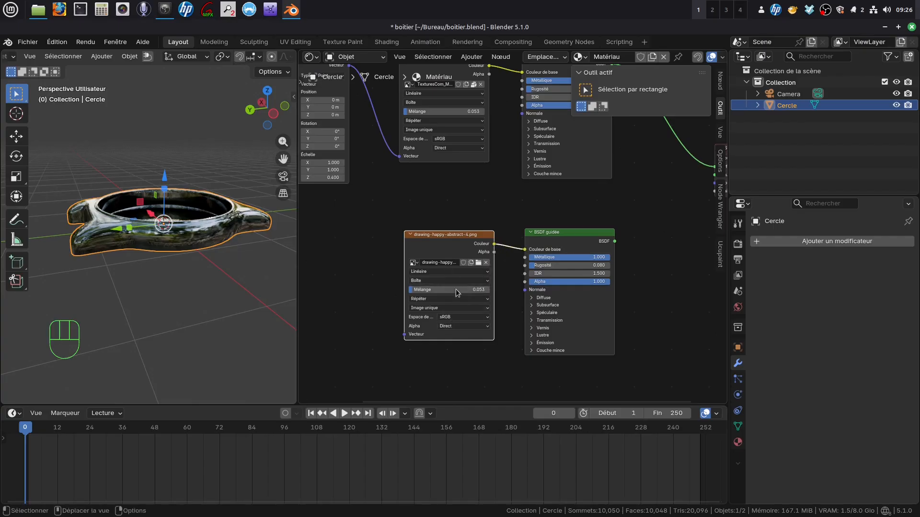
middle_drag(504, 317, 560, 316)
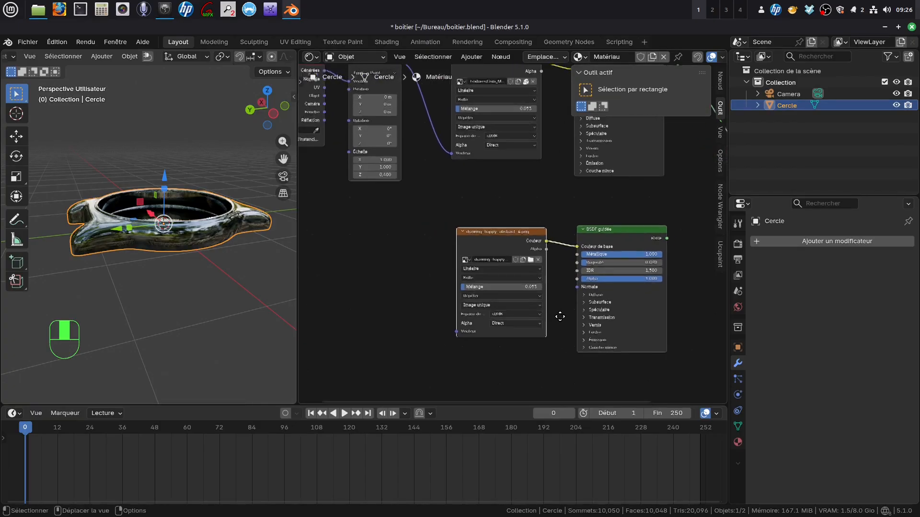
scroll(474, 283, up, 2)
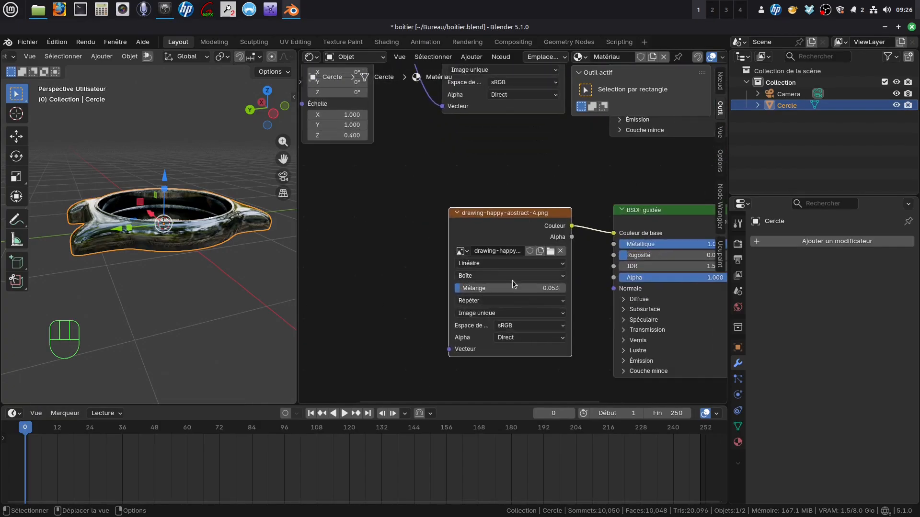
Set the projection of the drawing-happy-abstract-4.png image texture to flat (Plate).
click(562, 280)
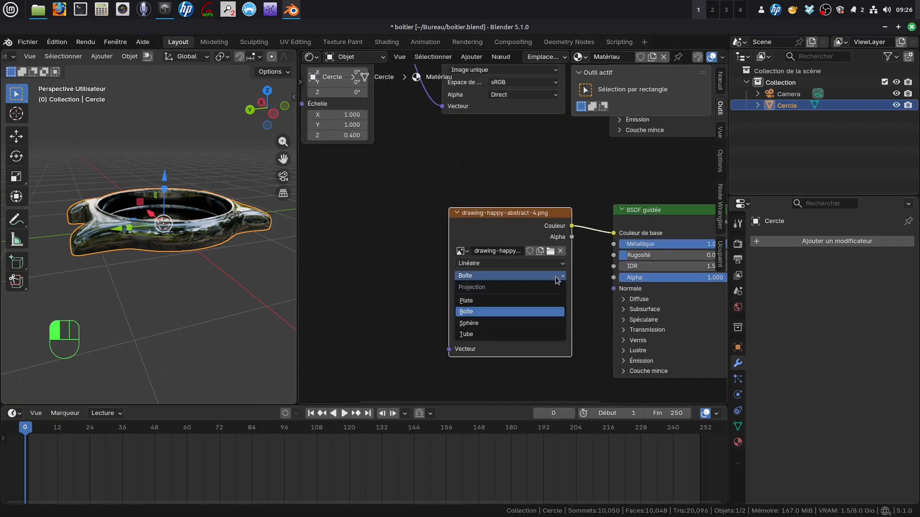
click(507, 303)
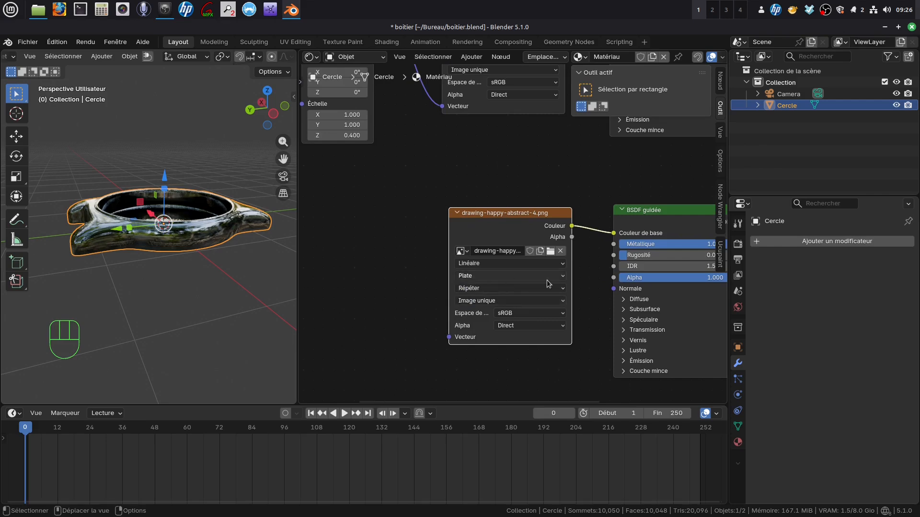
scroll(505, 283, down, 3)
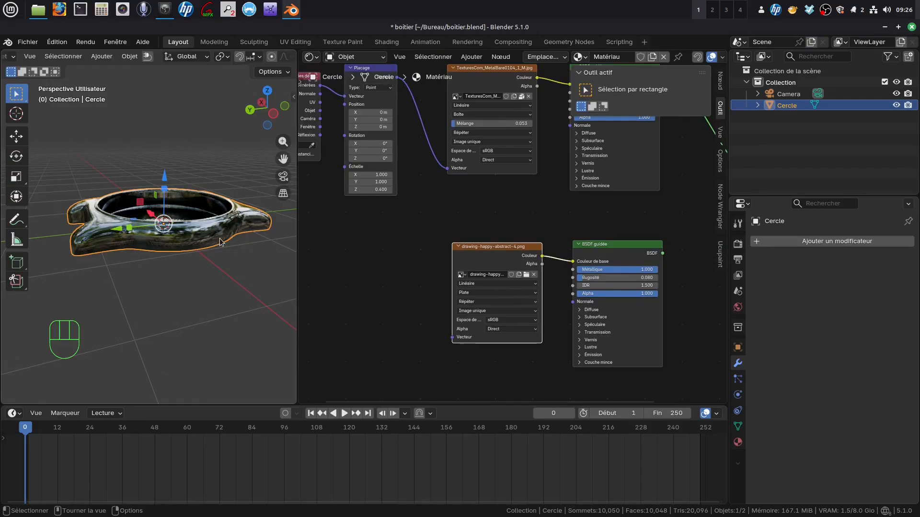
Move the texture coordinate node away from the mapping node and link its UV output to the floral image texture's vector input.
mouse_move(222, 242)
middle_down()
mouse_move(240, 242)
mouse_move(214, 243)
mouse_move(243, 244)
mouse_move(207, 232)
middle_up()
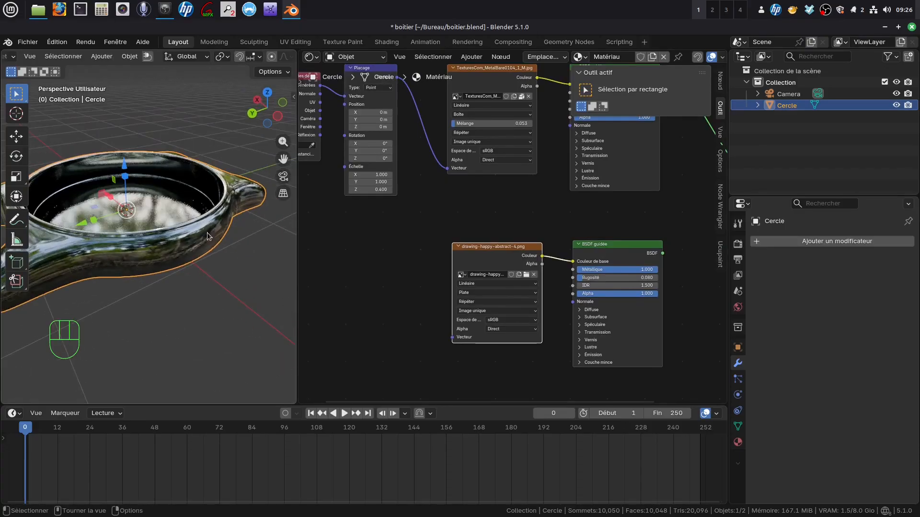
middle_drag(381, 238, 402, 316)
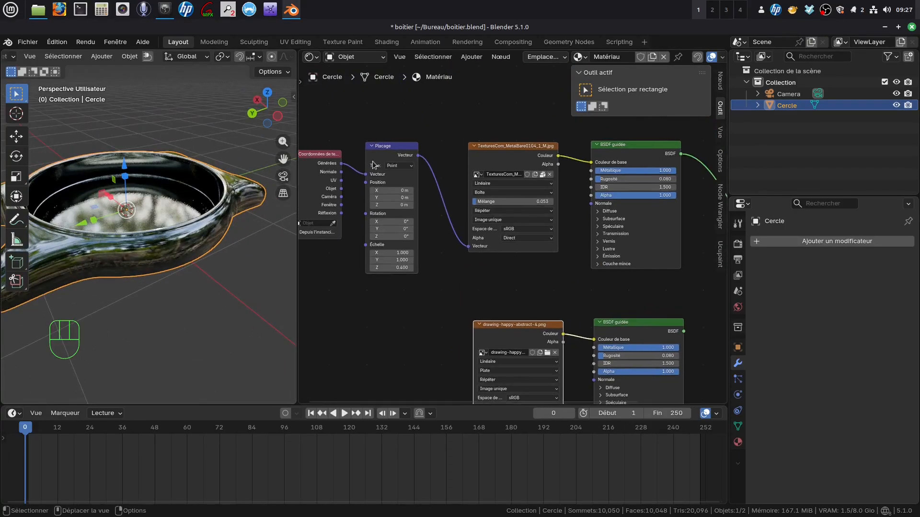
middle_drag(210, 216, 165, 208)
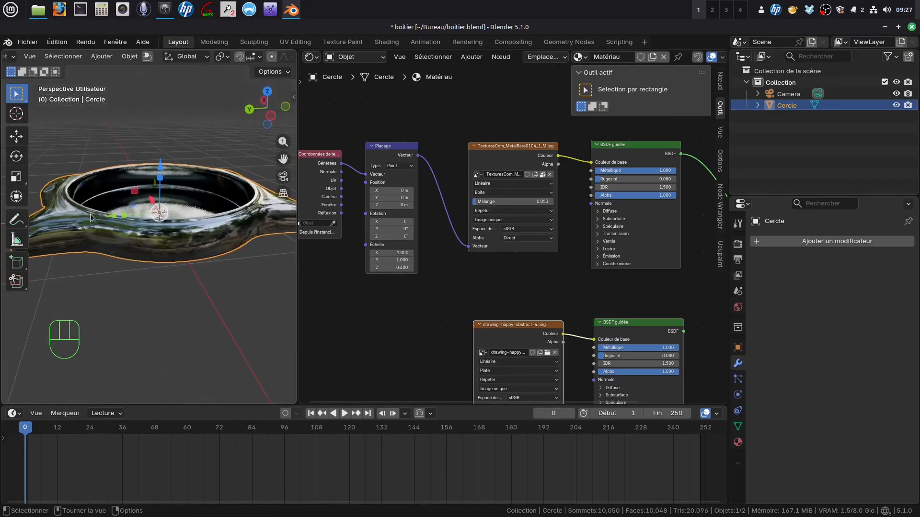
middle_drag(232, 237, 276, 388)
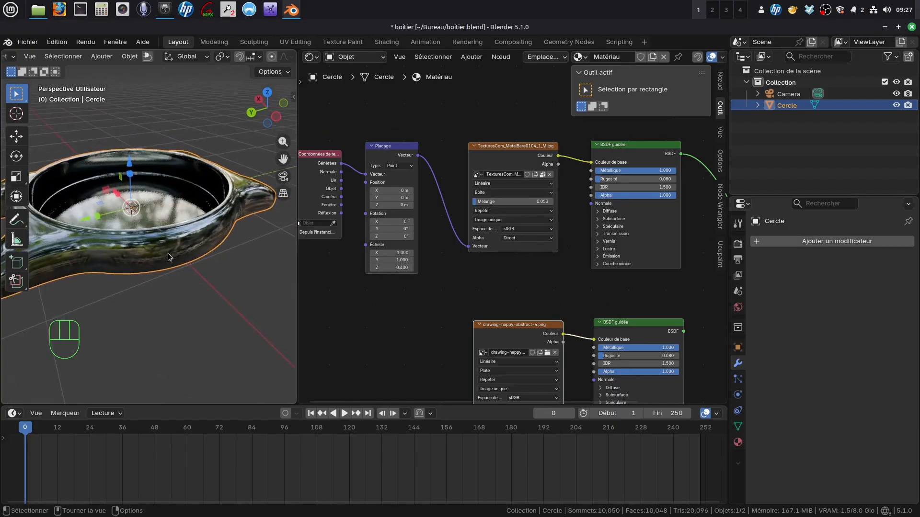
middle_drag(192, 255, 180, 208)
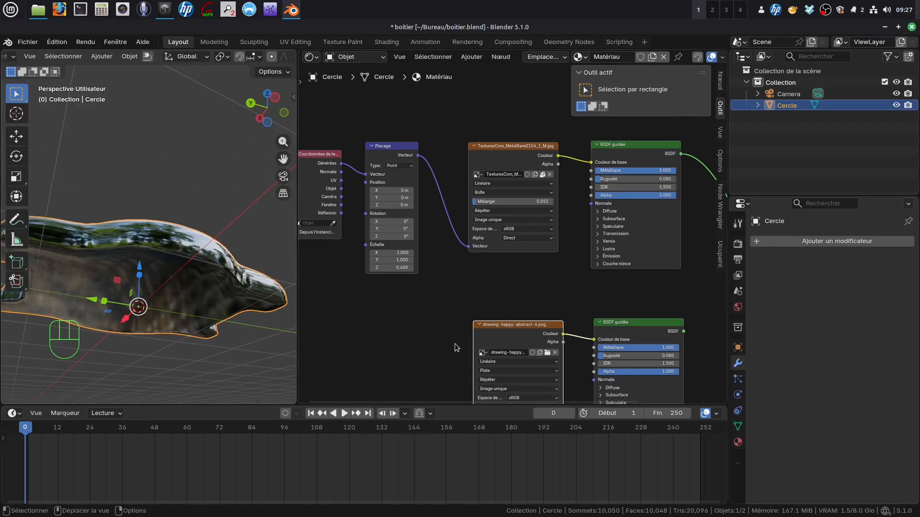
middle_drag(153, 292, 154, 353)
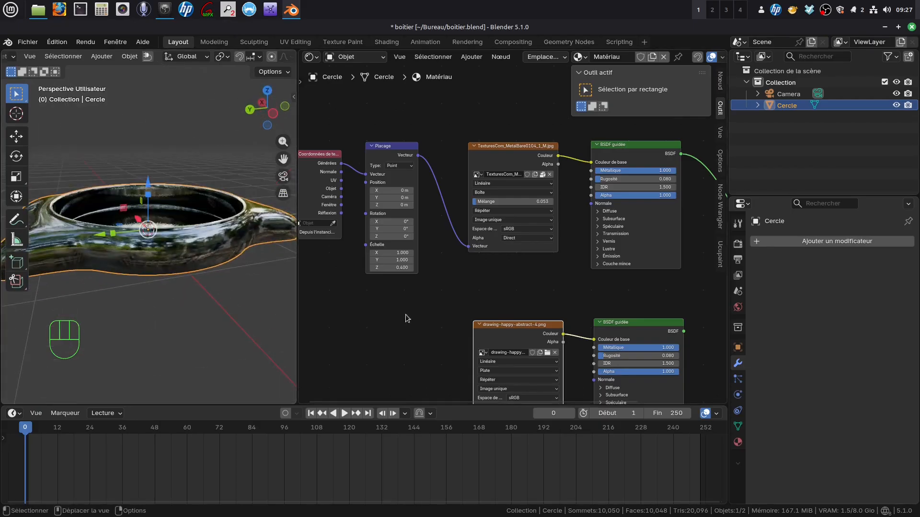
scroll(399, 309, down, 2)
middle_drag(400, 296, 424, 251)
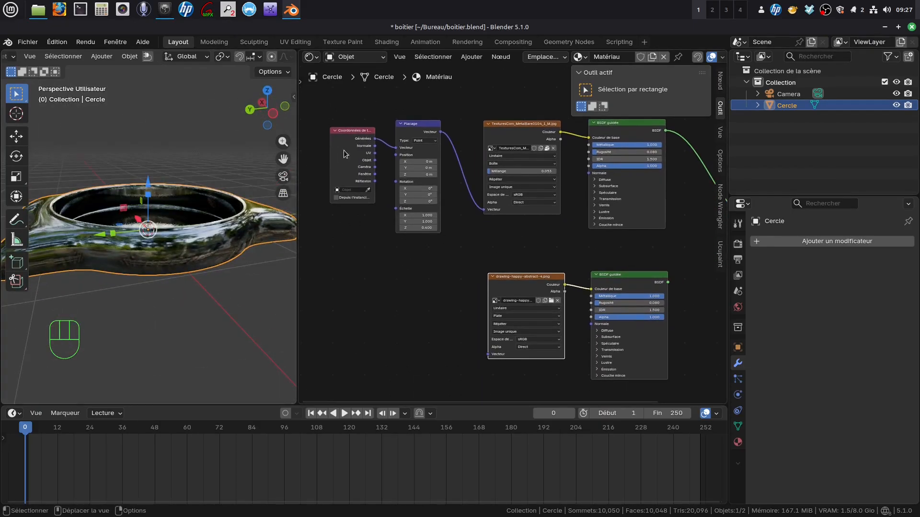
drag(343, 153, 492, 354)
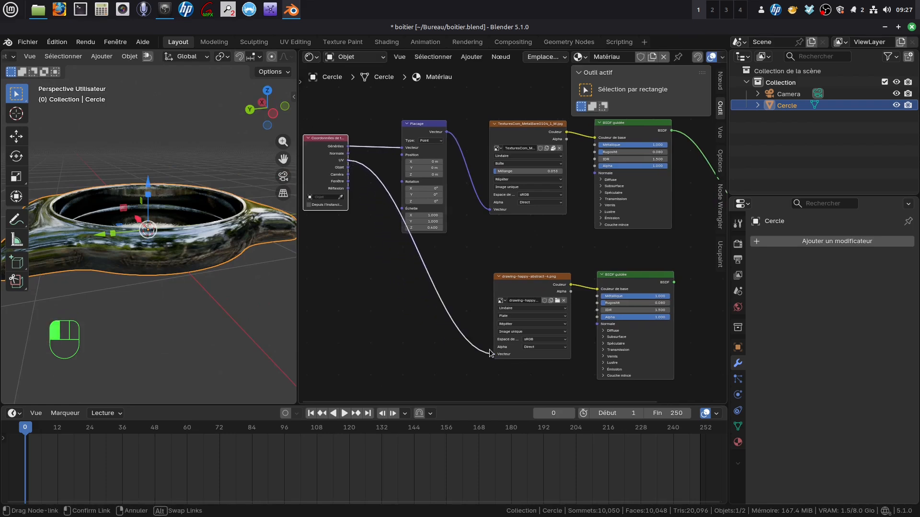
Insert a Mix Shader (Shader de mélange) on the link between the metal Principled BSDF and the material output.
middle_drag(454, 287, 553, 236)
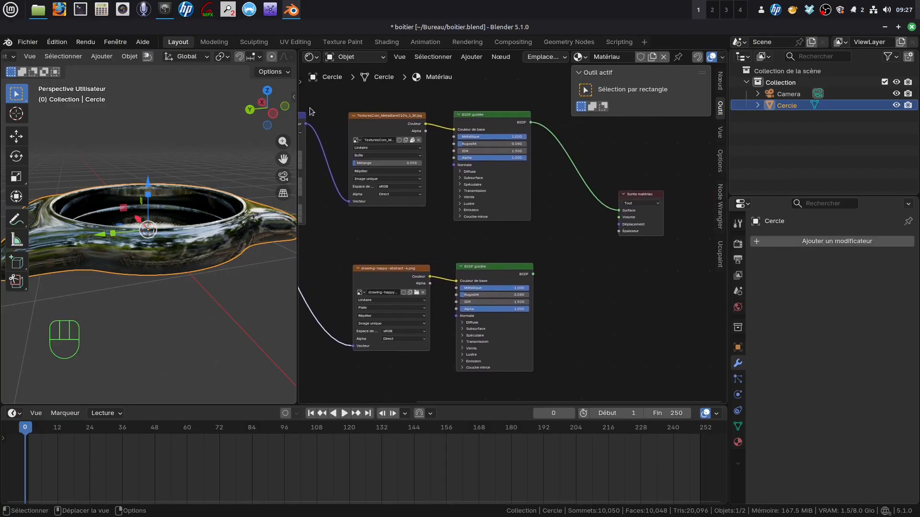
click(503, 57)
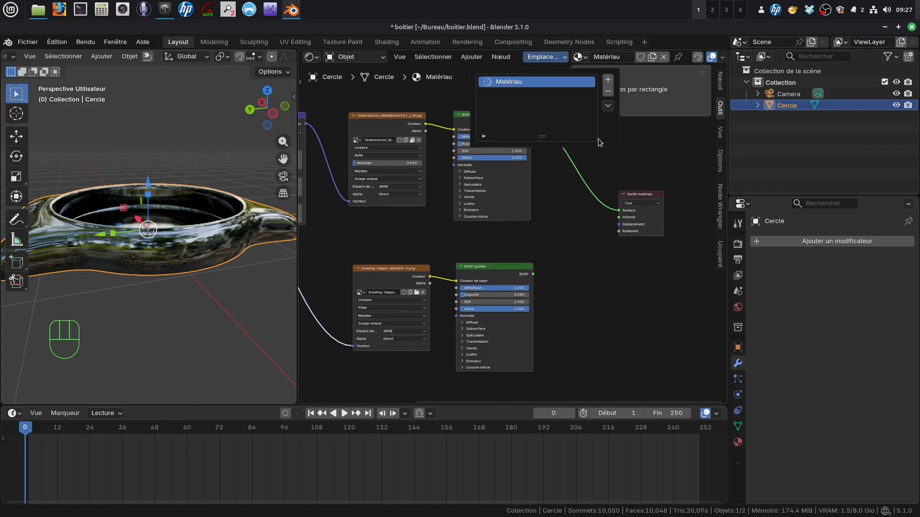
click(472, 57)
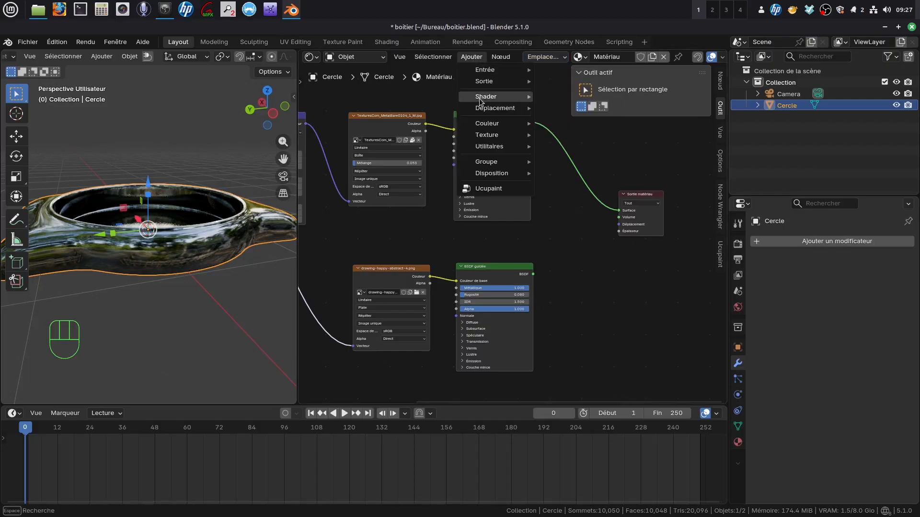
mouse_move(478, 139)
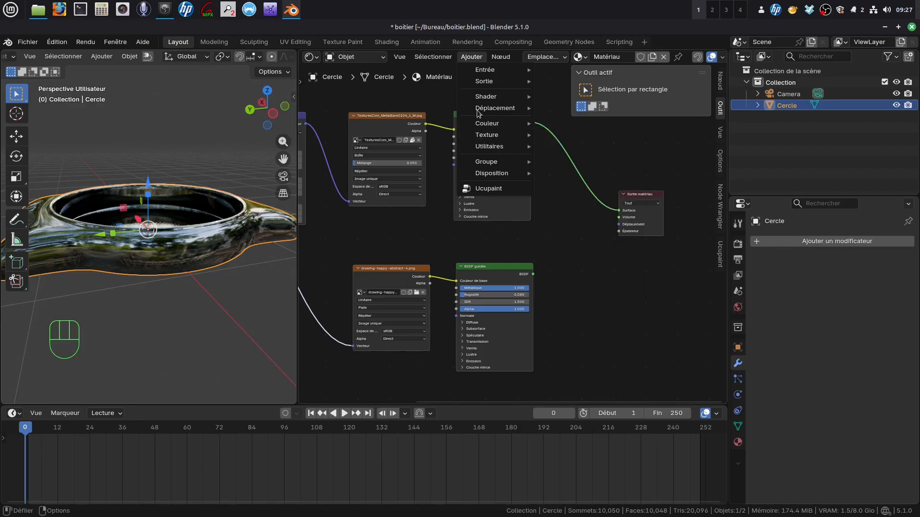
mouse_move(480, 101)
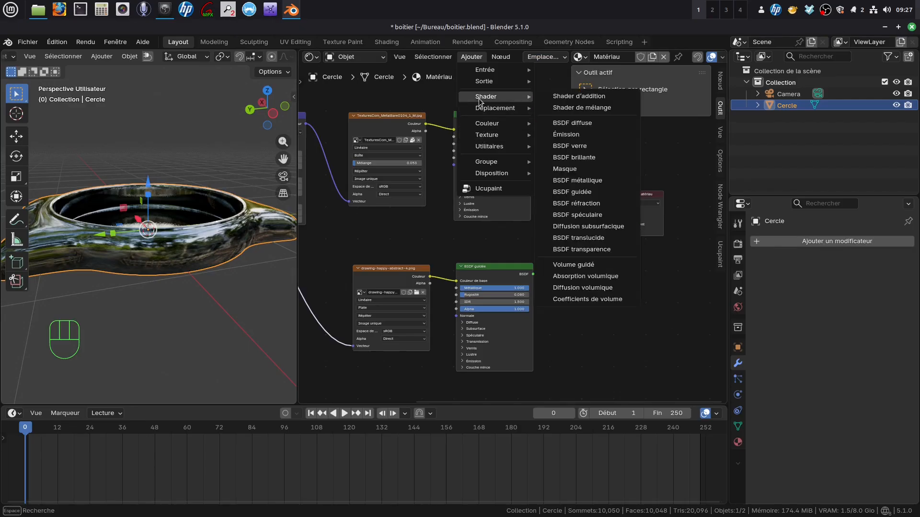
click(589, 113)
click(579, 203)
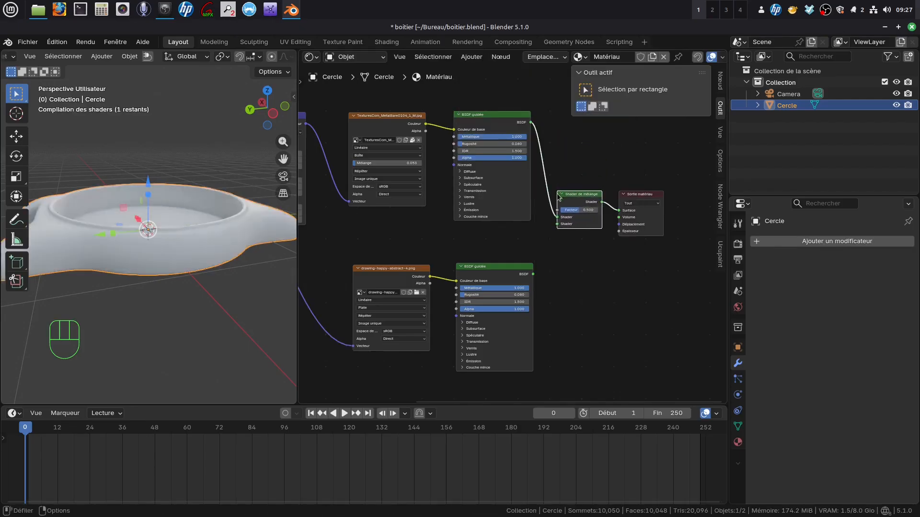
Link the floral Principled BSDF's output to the second shader input of the Mix Shader.
drag(533, 276, 557, 224)
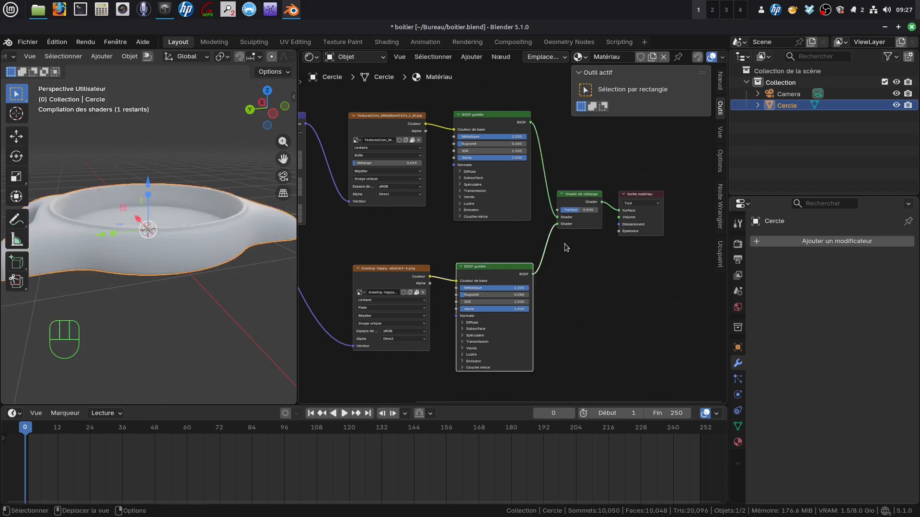
scroll(573, 287, up, 2)
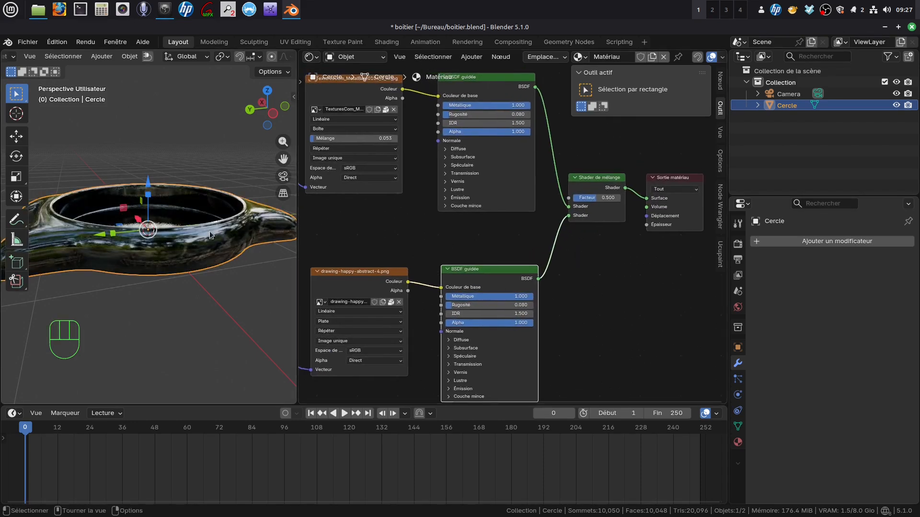
scroll(527, 232, down, 2)
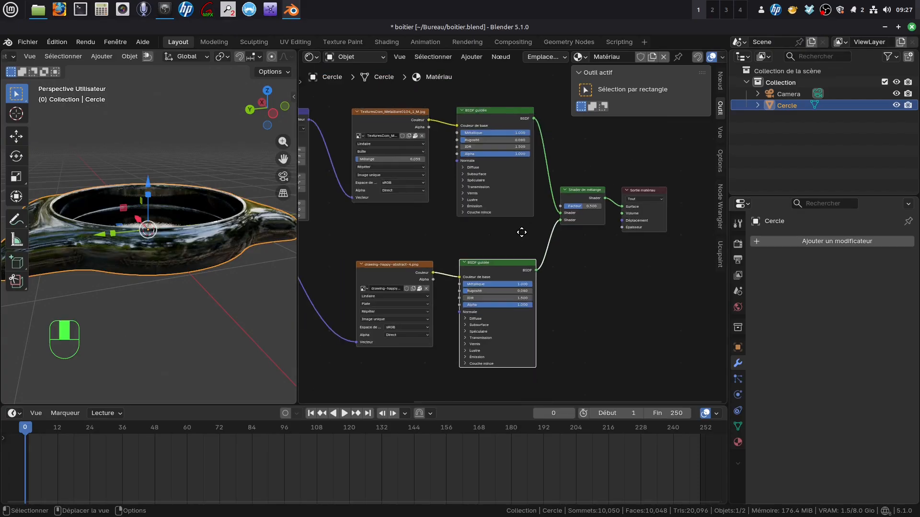
middle_drag(523, 230, 534, 228)
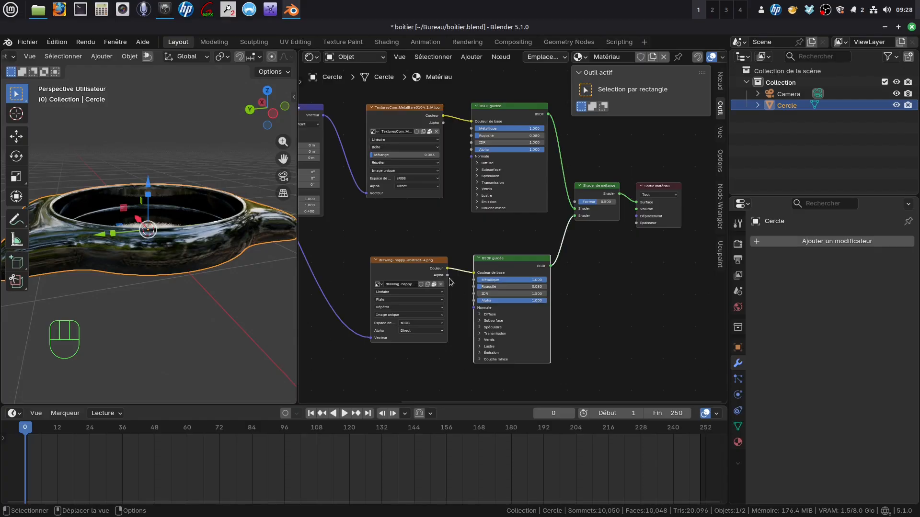
Link the floral image texture's alpha output to the Mix Shader's factor (Facteur) input.
drag(448, 275, 575, 204)
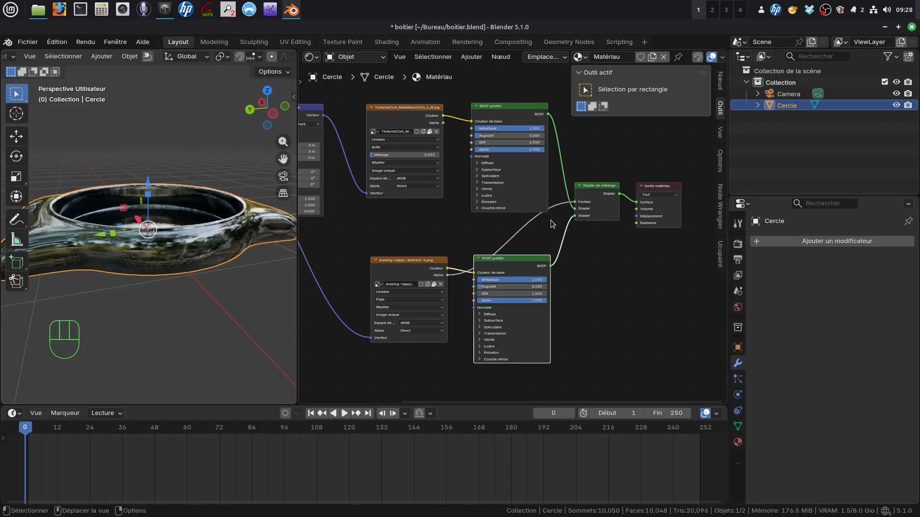
scroll(635, 308, down, 1)
scroll(635, 304, down, 2)
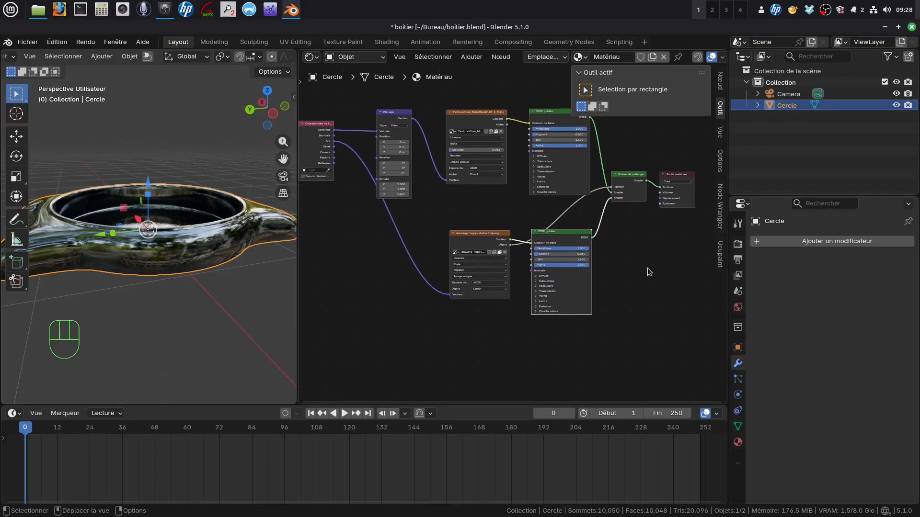
Set the floral image texture's extension to clip (Limiter) so the image does not repeat.
scroll(493, 277, up, 4)
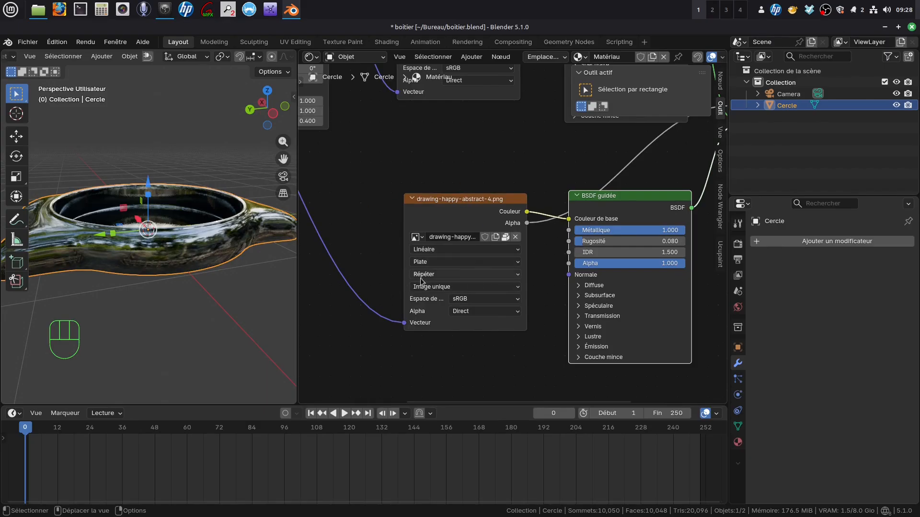
click(517, 274)
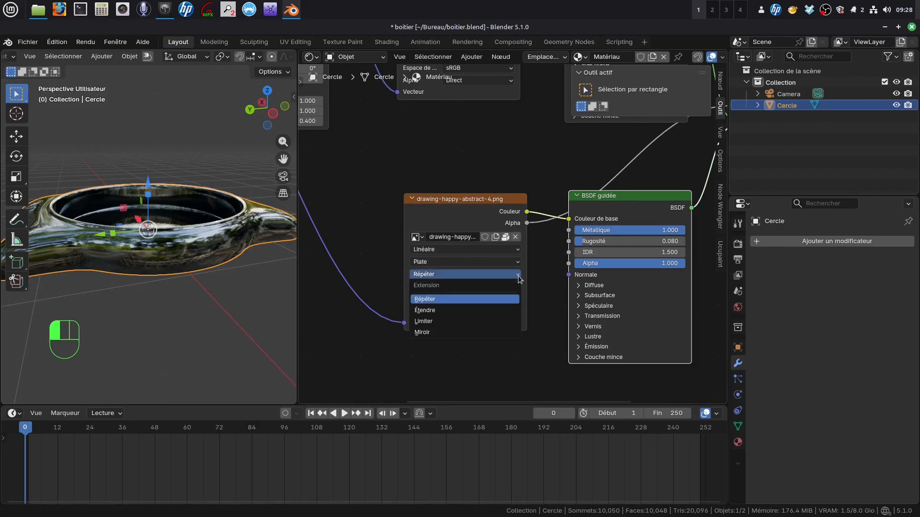
click(484, 321)
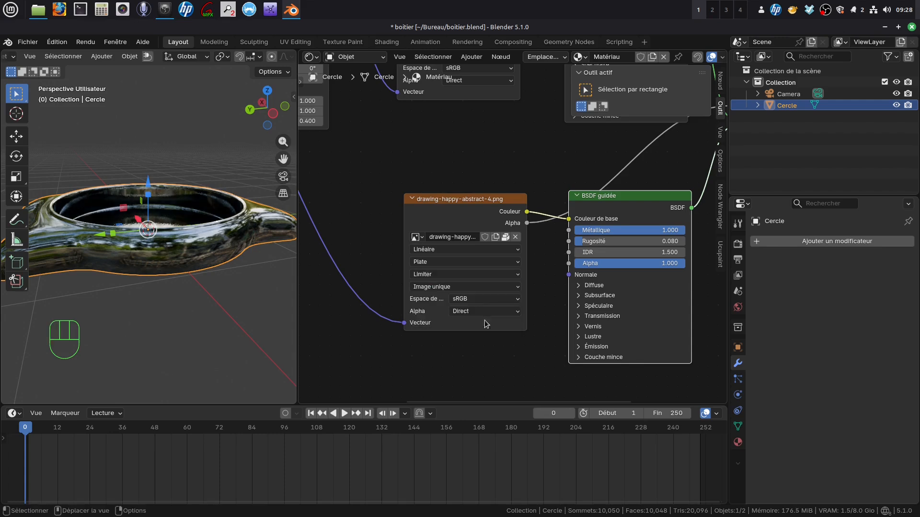
scroll(473, 318, down, 1)
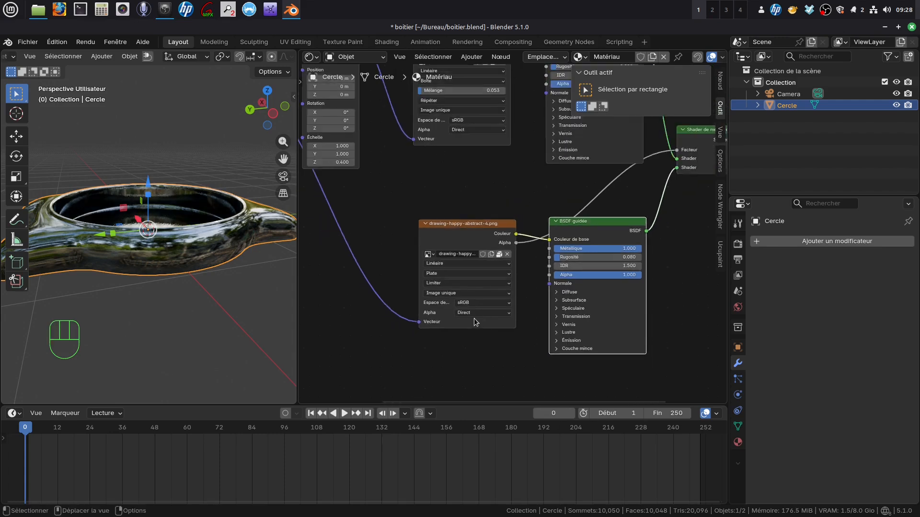
scroll(419, 369, down, 1)
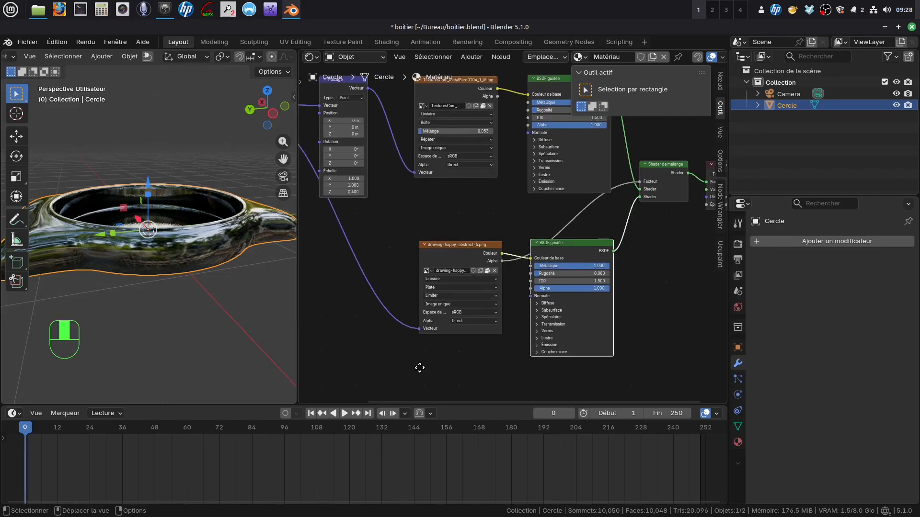
middle_drag(418, 369, 464, 340)
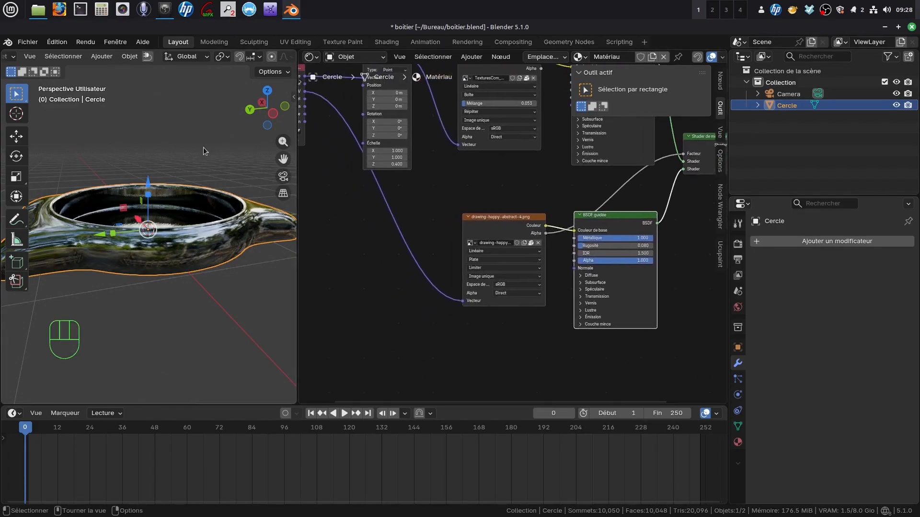
Enter Edit Mode on the watch case and show it from directly below in orthographic view.
key(Tab)
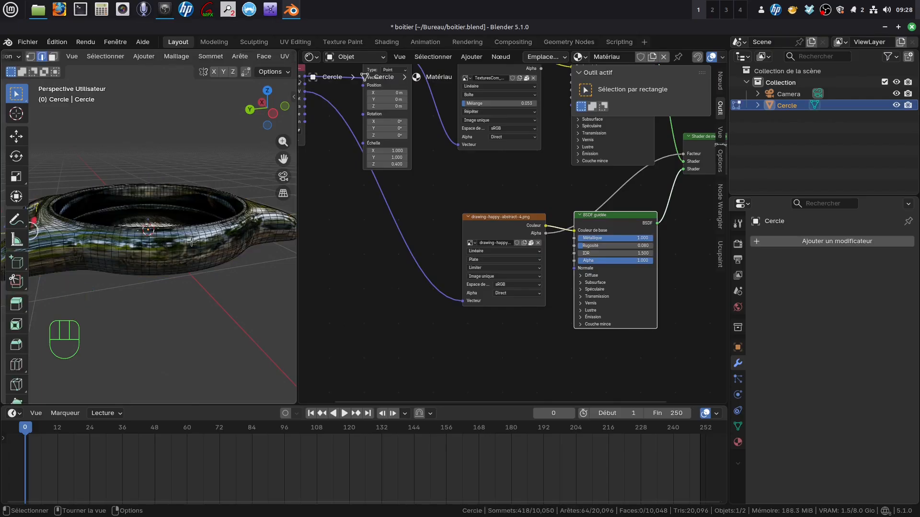
key(ctrl)
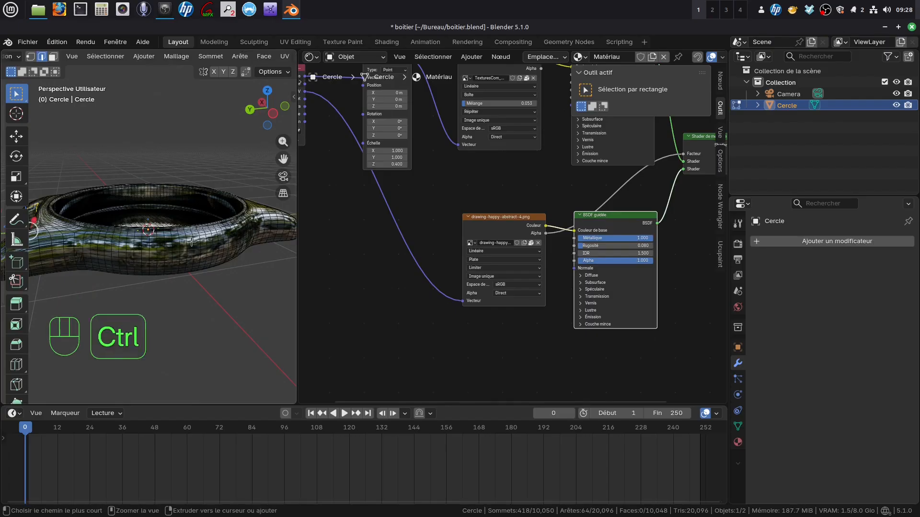
key(ctrl+KP_7)
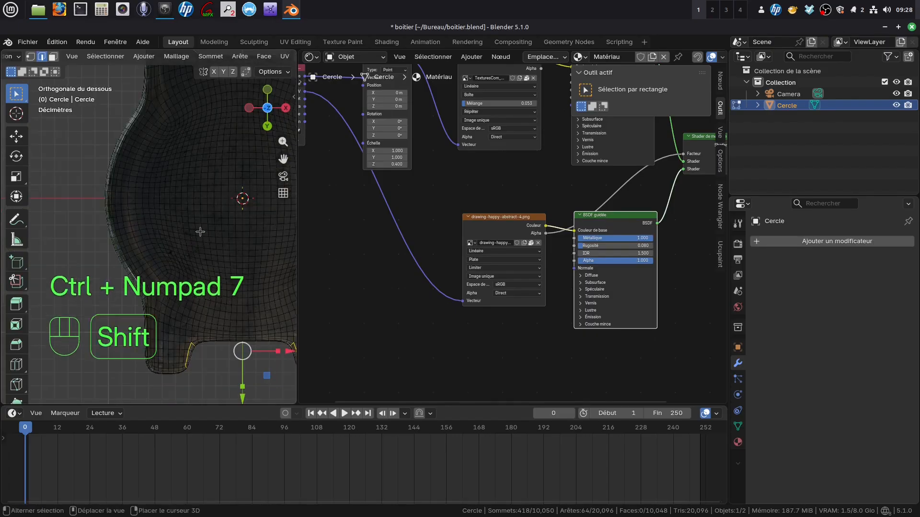
shift+middle_drag(191, 242, 116, 259)
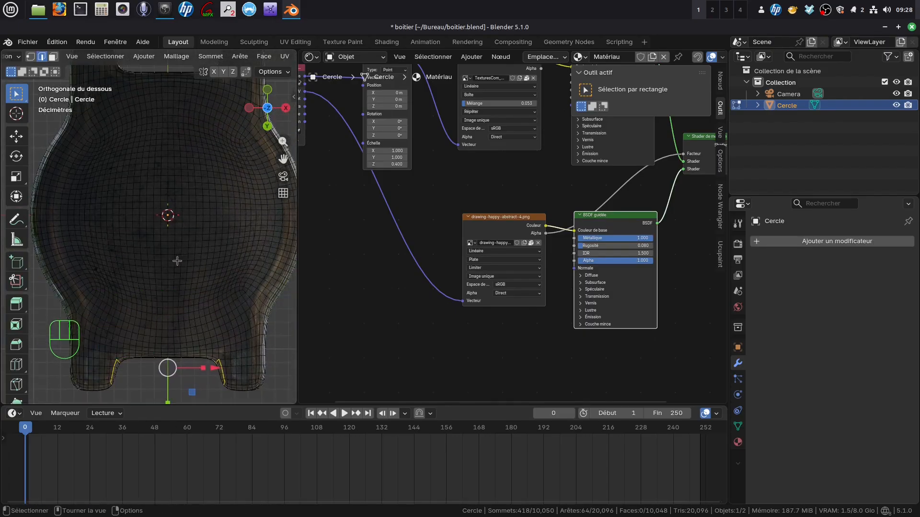
Clear the current mesh selection and frame the whole underside of the watch case.
key(a)
scroll(146, 170, up, 2)
scroll(154, 171, down, 3)
shift+middle_drag(165, 184, 143, 225)
shift+middle_drag(352, 259, 388, 270)
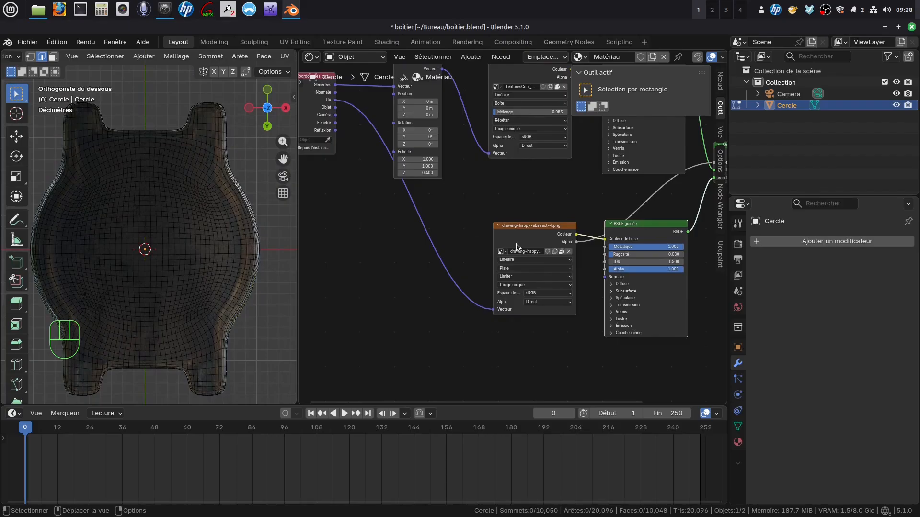
scroll(199, 188, up, 2)
scroll(199, 187, down, 3)
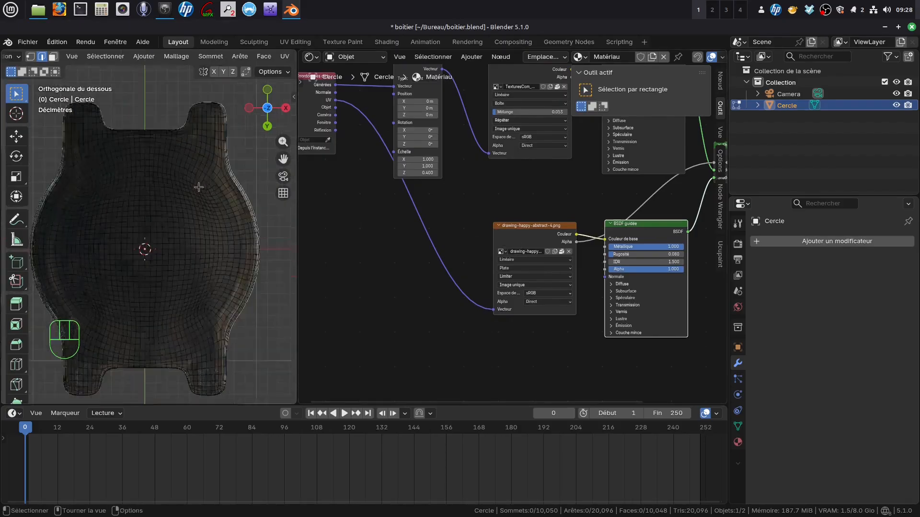
Select the circular edge loop around the centre of the watch case's underside and mark it as a seam.
shift+middle_drag(199, 188, 203, 182)
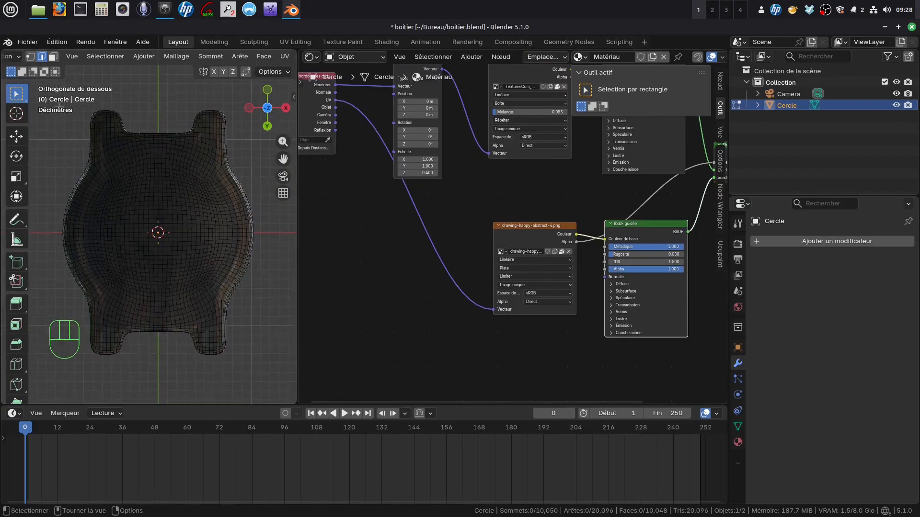
click(43, 57)
scroll(223, 185, up, 4)
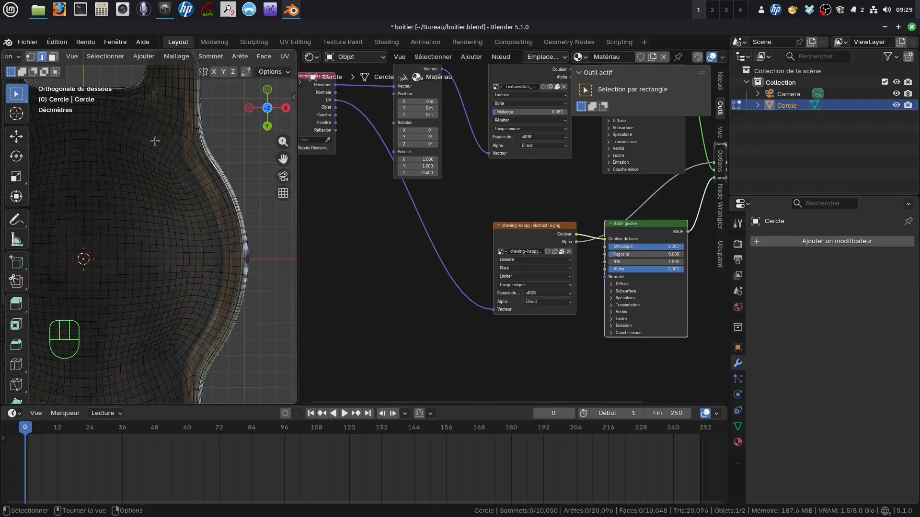
alt+click(155, 142)
scroll(194, 172, down, 4)
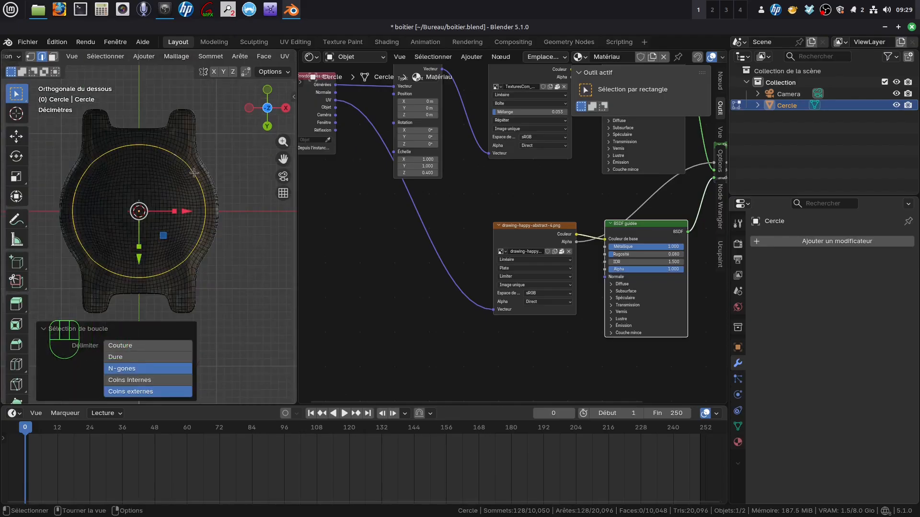
mouse_move(197, 195)
shift+middle_down()
mouse_move(208, 196)
mouse_move(191, 202)
shift+middle_up()
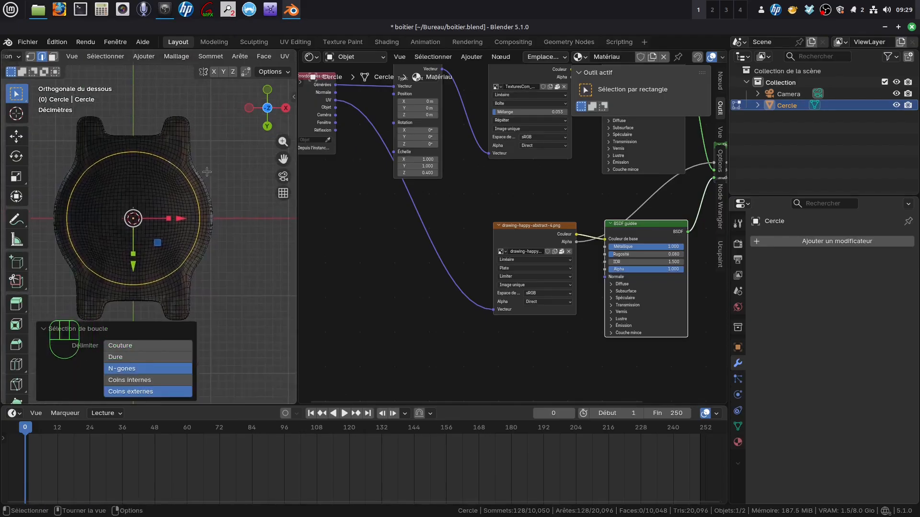
key(ctrl+e)
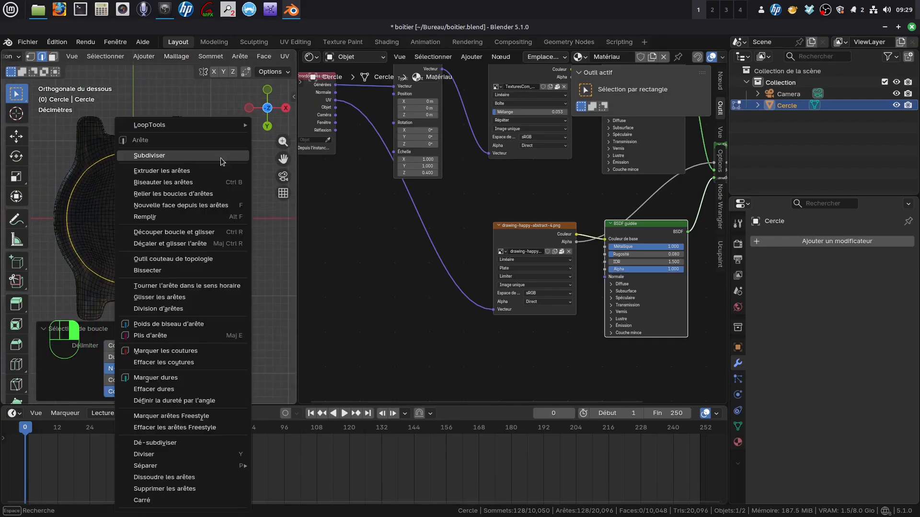
click(205, 353)
Switch to face selection and select all linked faces of the underside disc, delimited by the seam (Couture).
scroll(192, 251, up, 3)
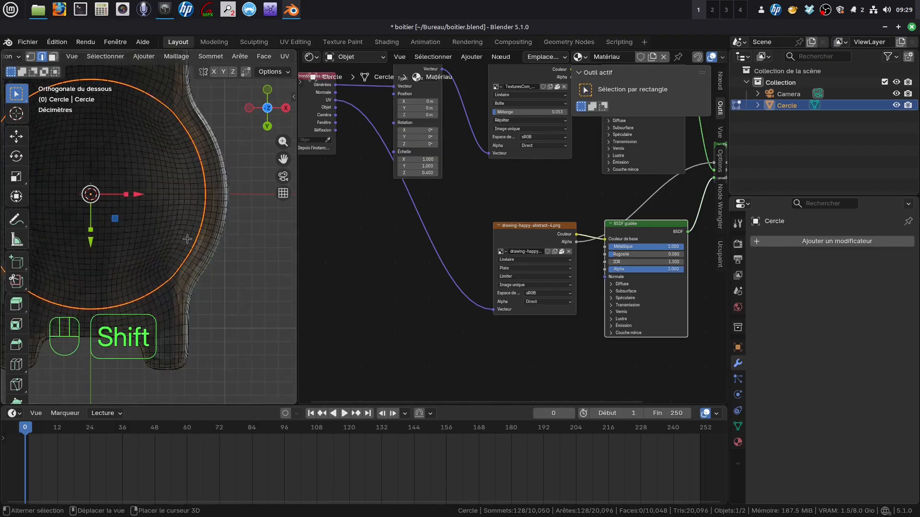
shift+middle_drag(192, 251, 253, 272)
click(52, 57)
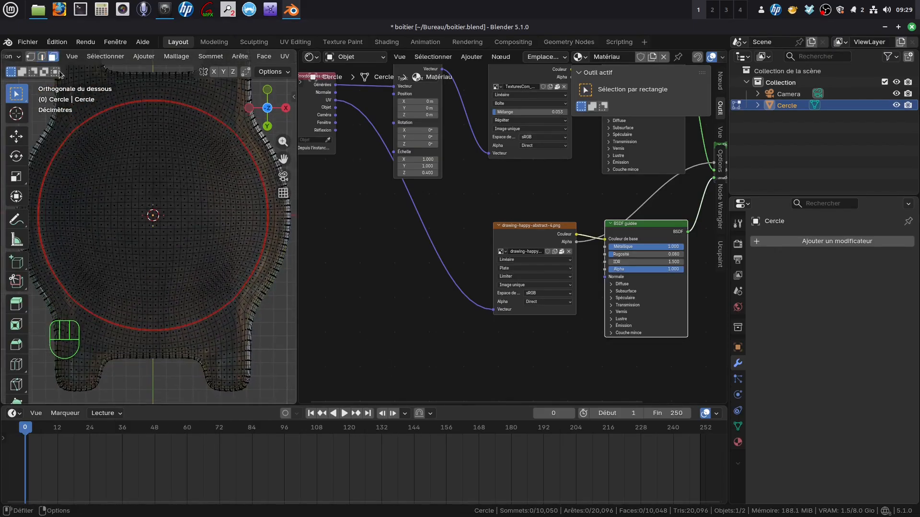
click(177, 198)
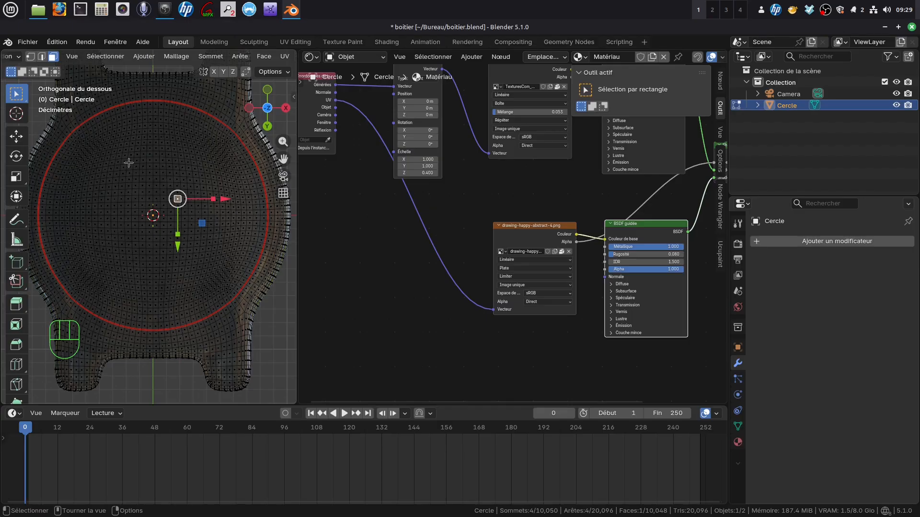
key(ctrl)
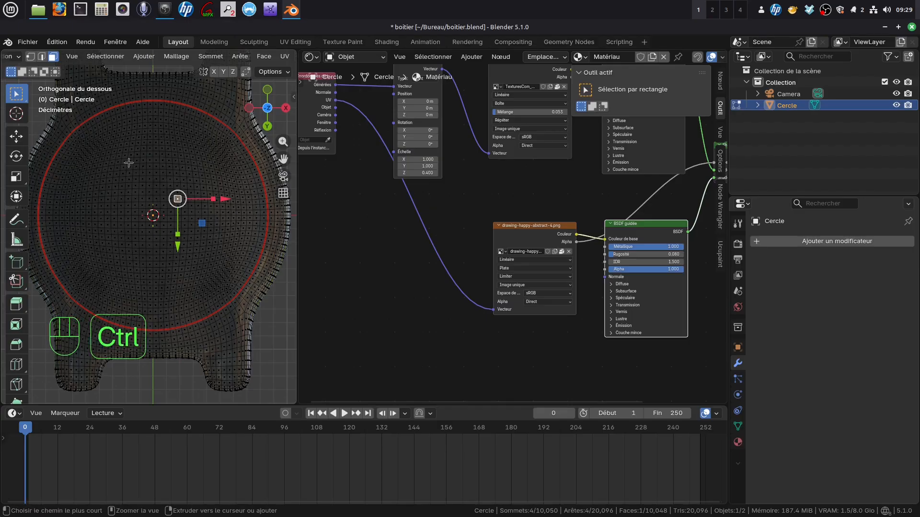
key(ctrl+l)
scroll(128, 163, down, 2)
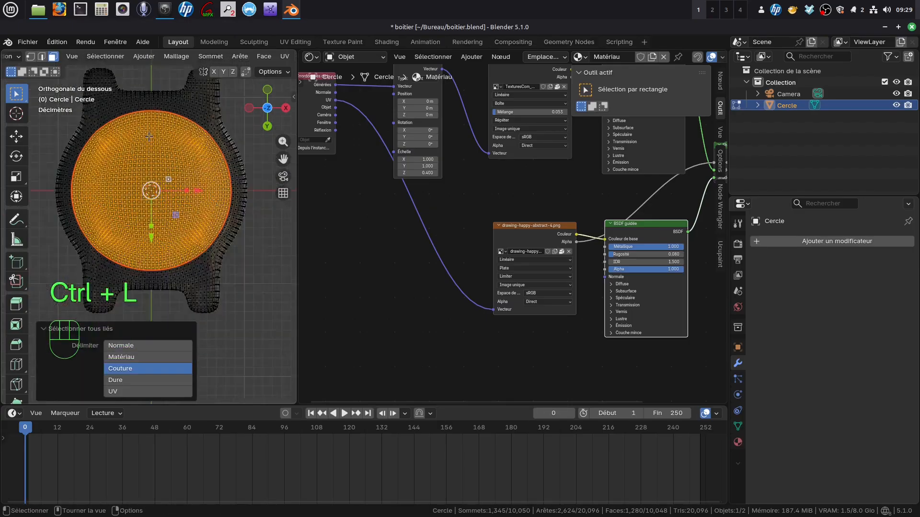
Select the floral image texture node and switch the shader editor area to the UV Editor.
scroll(378, 297, down, 2)
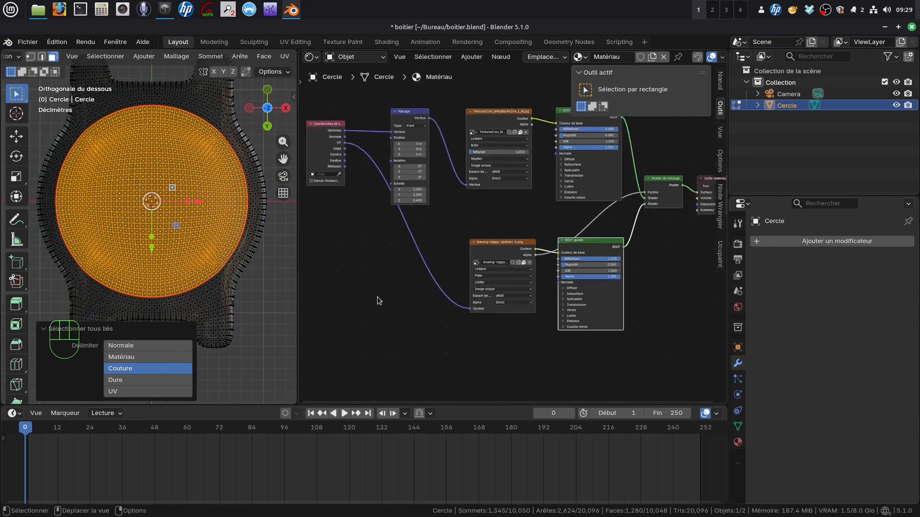
click(507, 253)
click(318, 59)
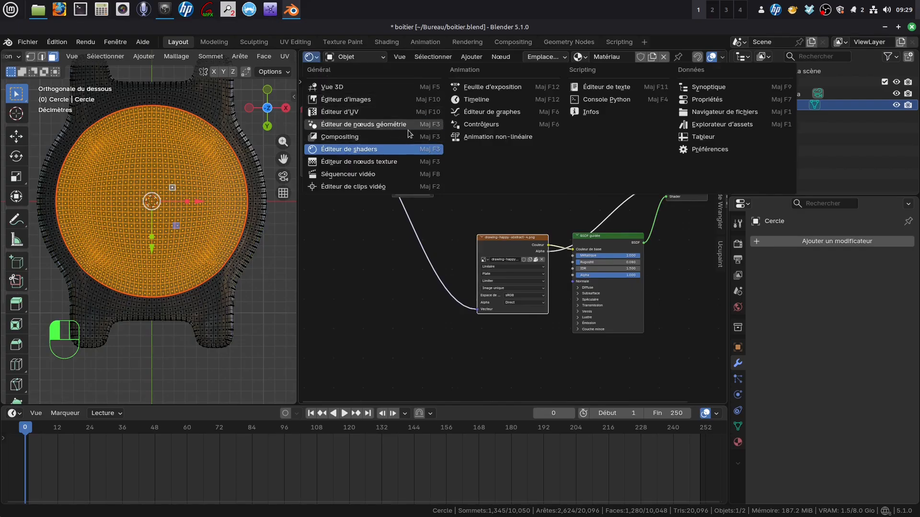
click(368, 113)
scroll(513, 235, down, 4)
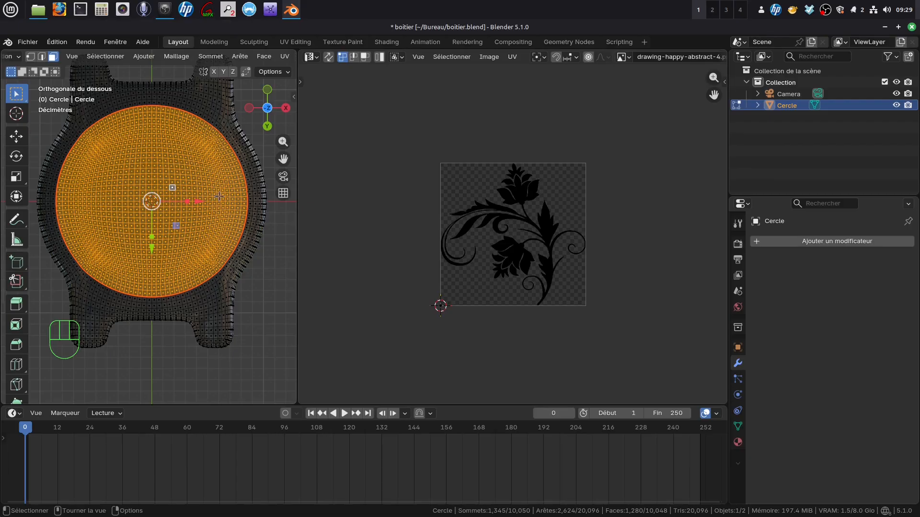
Unwrap the selected disc faces with the conformal method and scale all their UVs up slightly beyond the image bounds.
key(u)
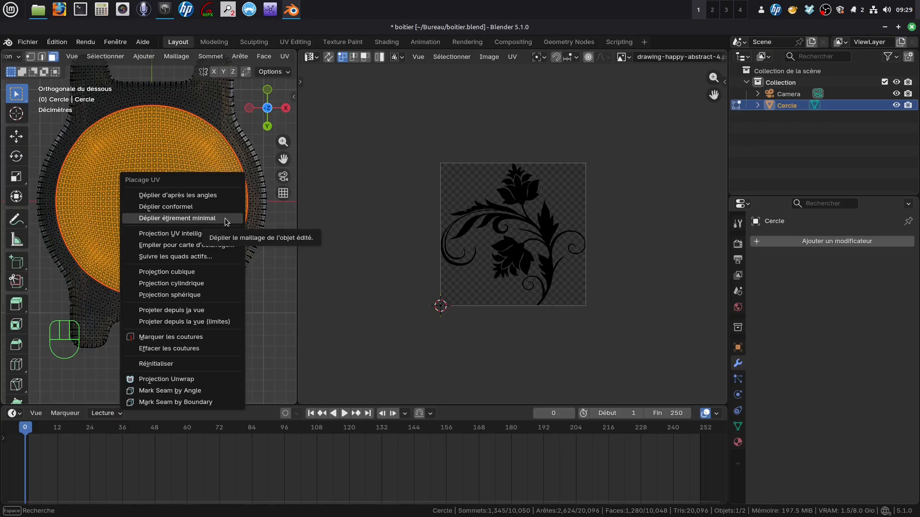
click(203, 208)
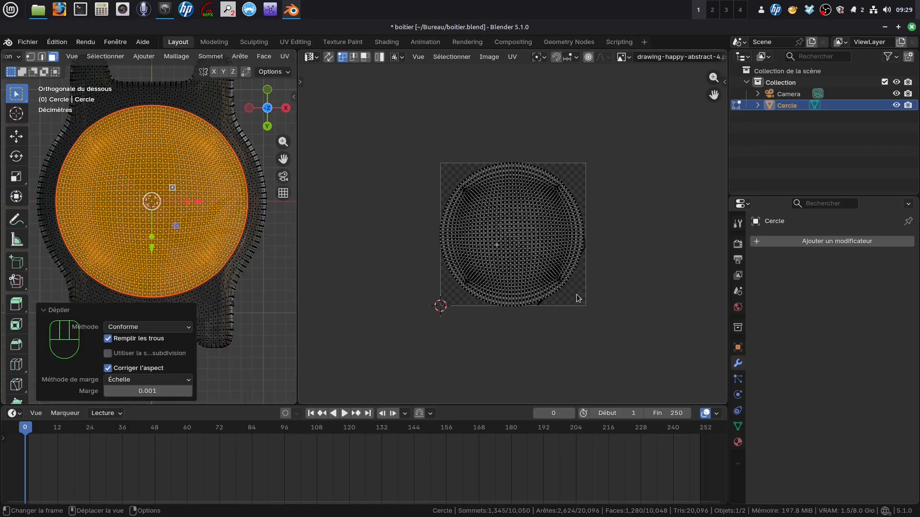
key(a)
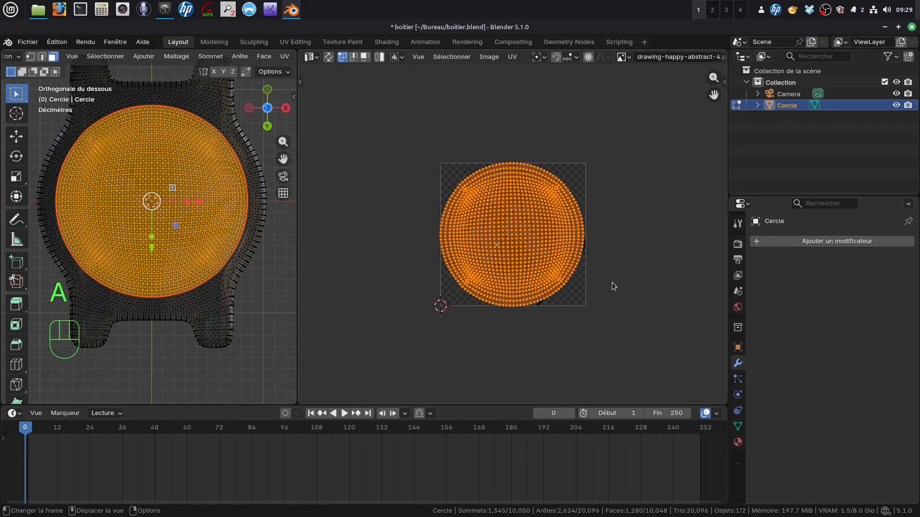
key(s)
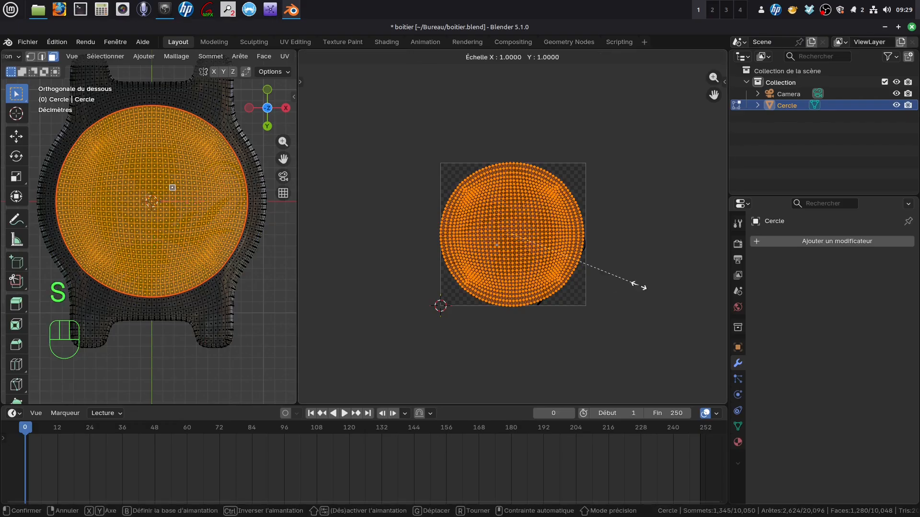
click(647, 288)
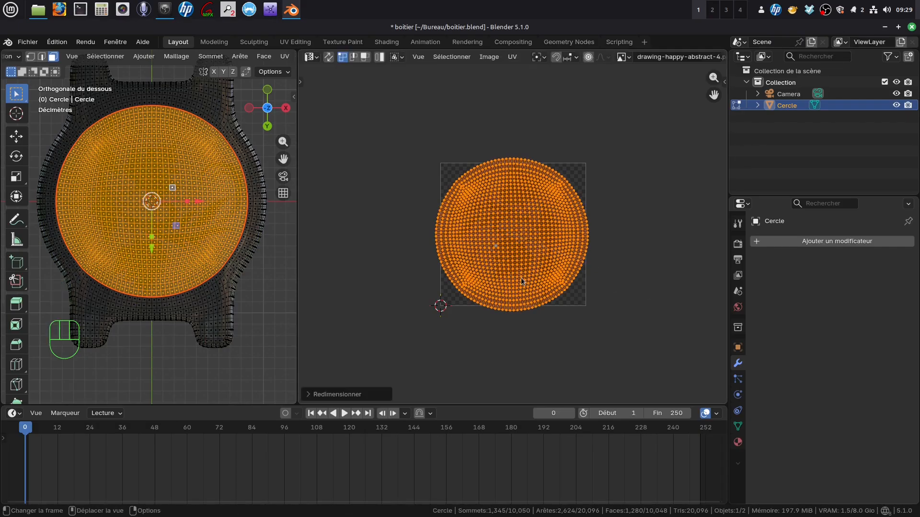
Show the case from directly below and rotate the disc's UV island to reorient the floral ornament on the underside.
drag(297, 253, 350, 252)
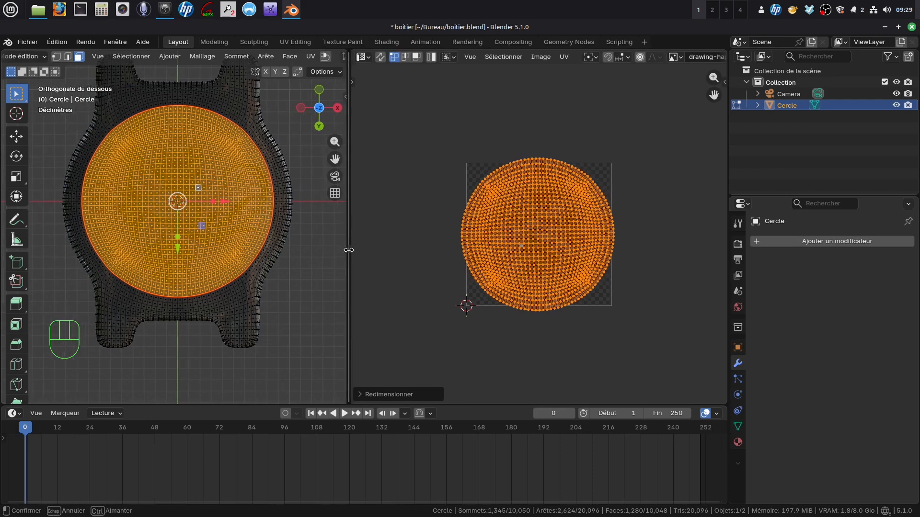
middle_drag(306, 235, 257, 205)
key(Tab)
key(Tab)
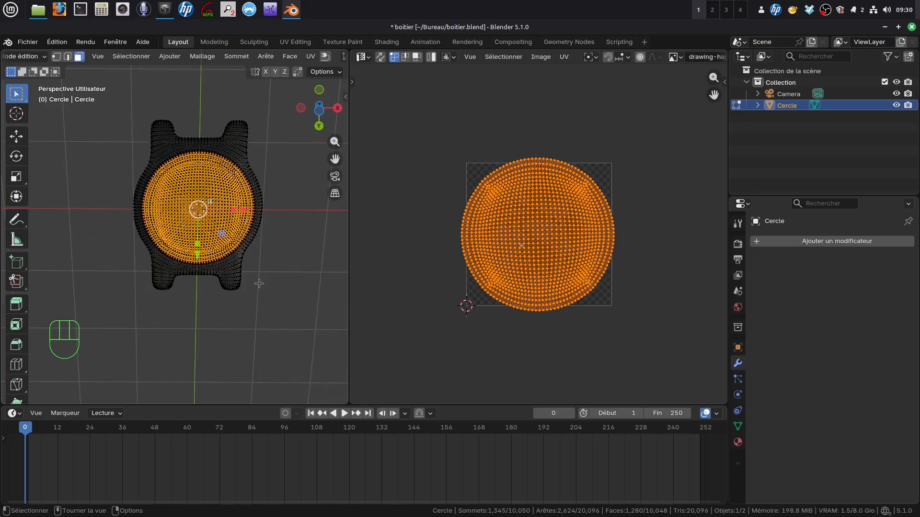
key(ctrl+KP_7)
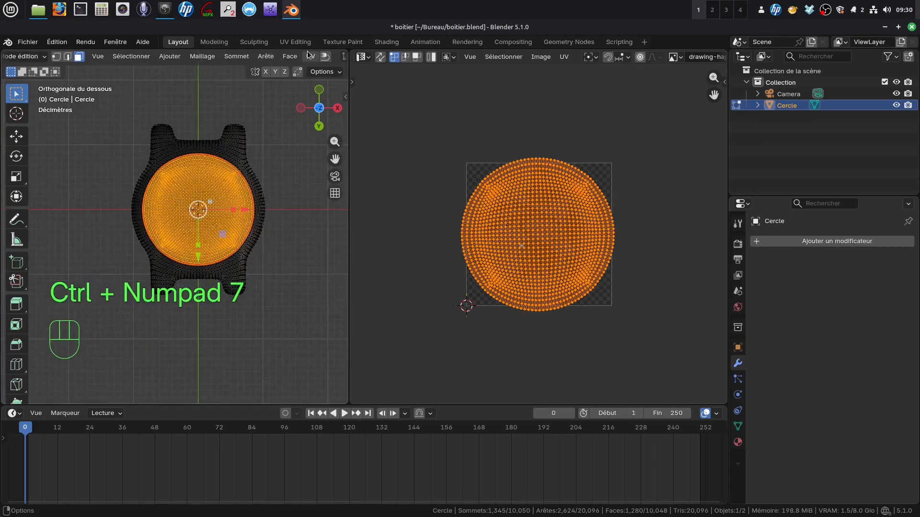
scroll(310, 57, down, 5)
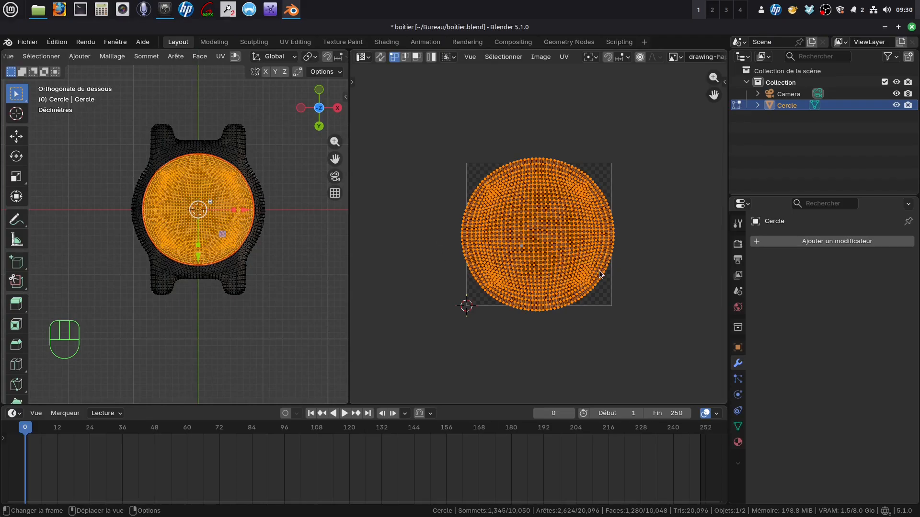
key(r)
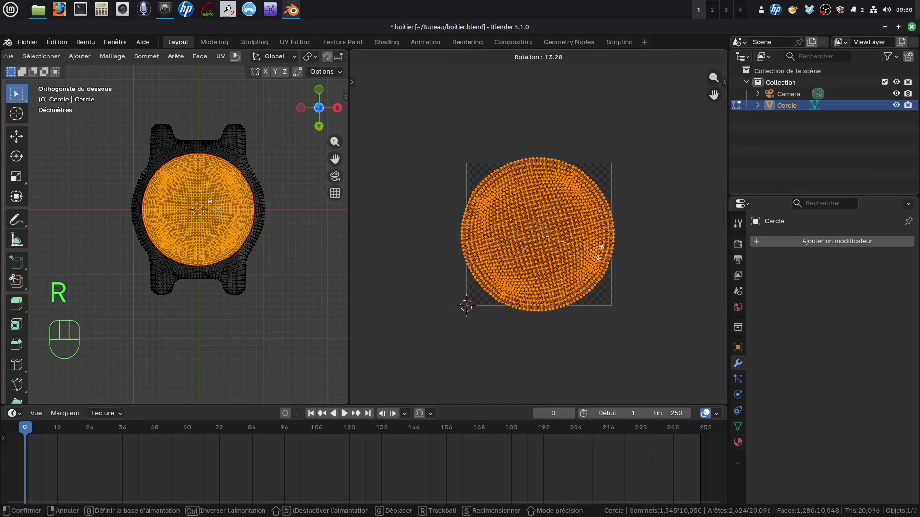
click(552, 203)
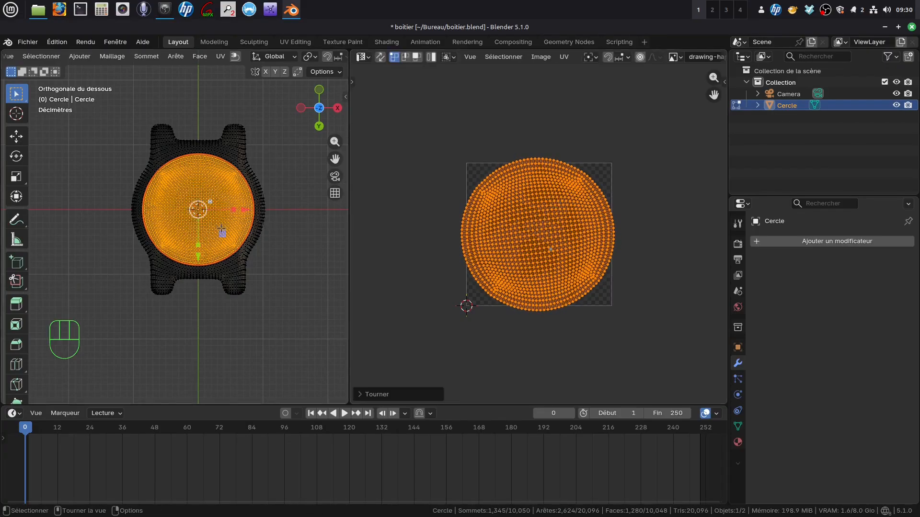
Return to Object Mode, examine the floral ornament on the case's underside from several angles, and deselect the case.
key(Tab)
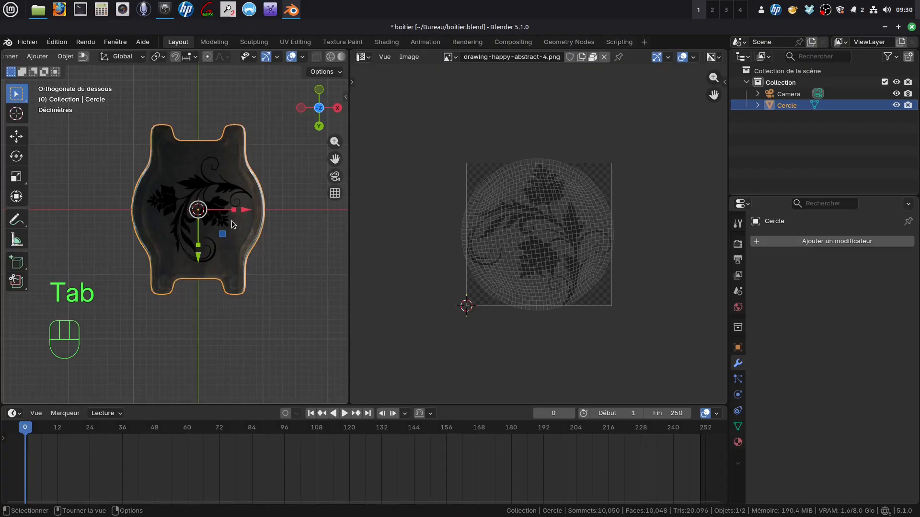
middle_drag(231, 221, 214, 285)
scroll(216, 258, up, 3)
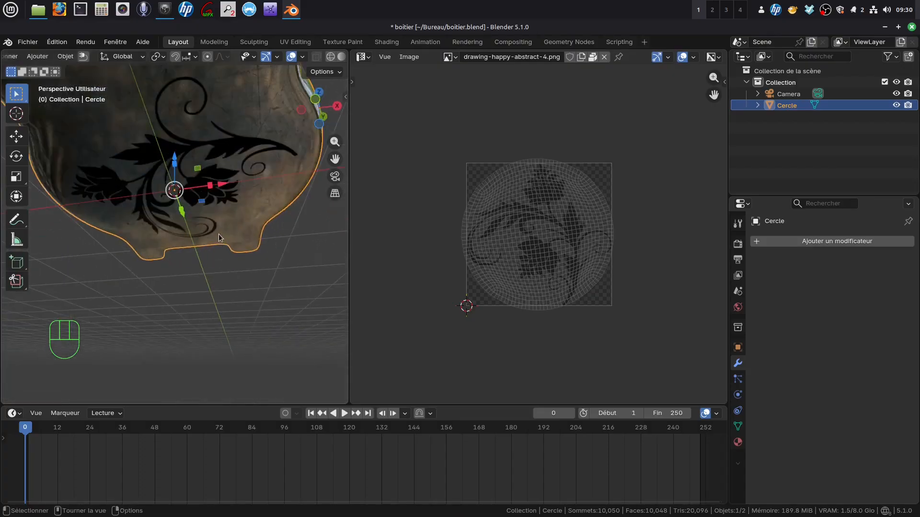
middle_drag(218, 234, 261, 237)
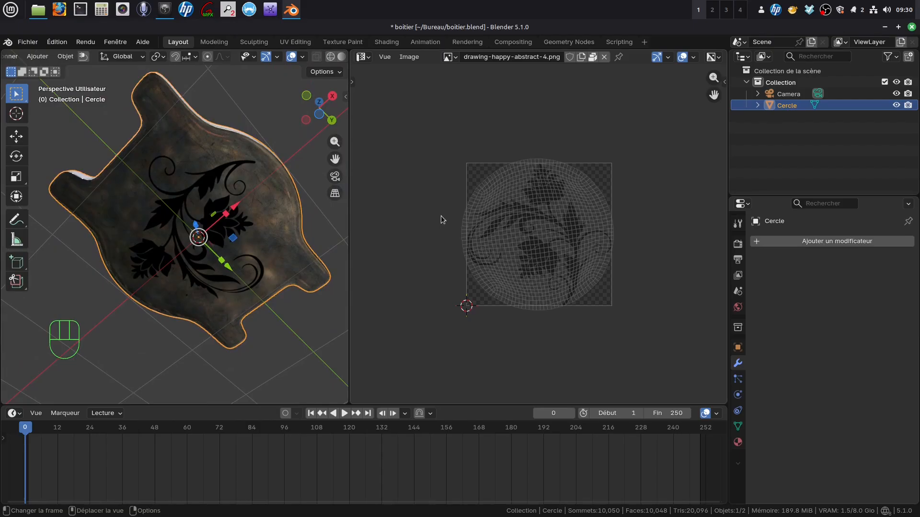
middle_drag(232, 199, 208, 266)
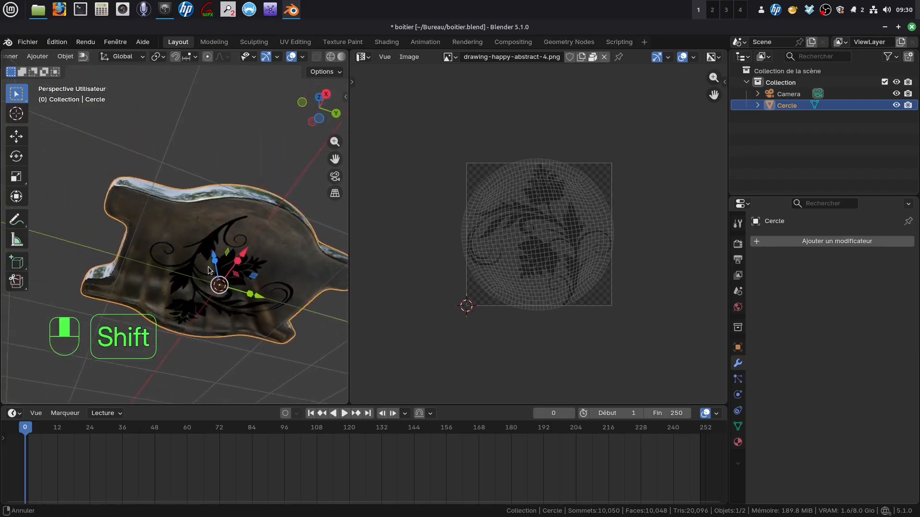
middle_drag(259, 229, 304, 326)
drag(350, 291, 489, 288)
middle_drag(229, 266, 393, 301)
click(395, 301)
Examine the metal material on the case's rim, inner floor and lugs from above.
middle_drag(320, 289, 349, 247)
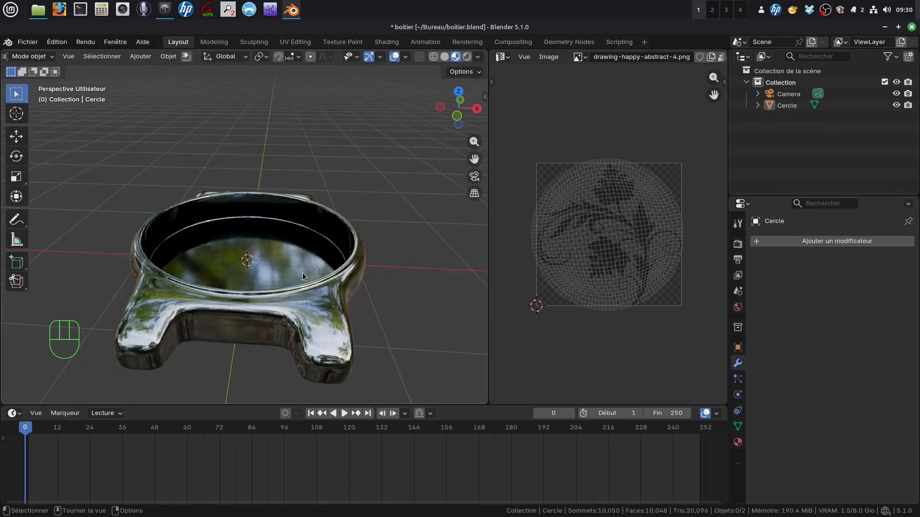
shift+middle_drag(293, 296, 310, 236)
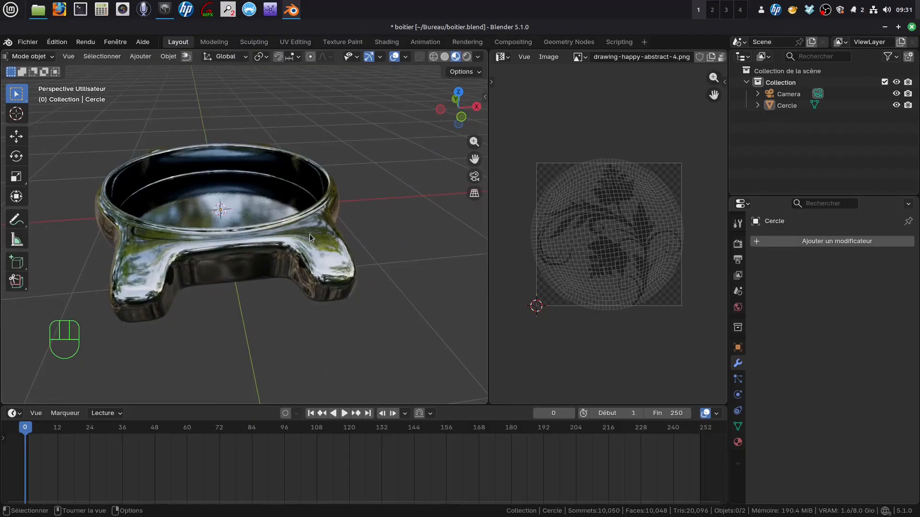
middle_drag(316, 217, 298, 226)
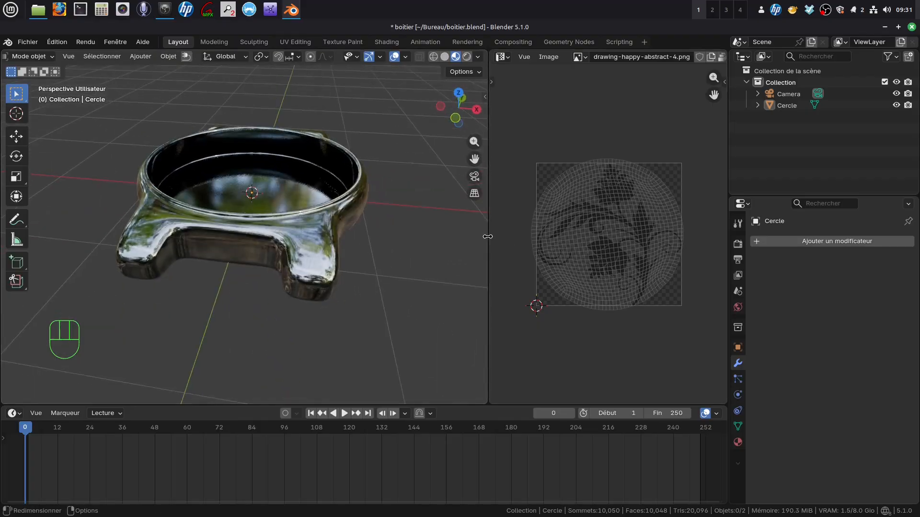
drag(488, 244, 409, 245)
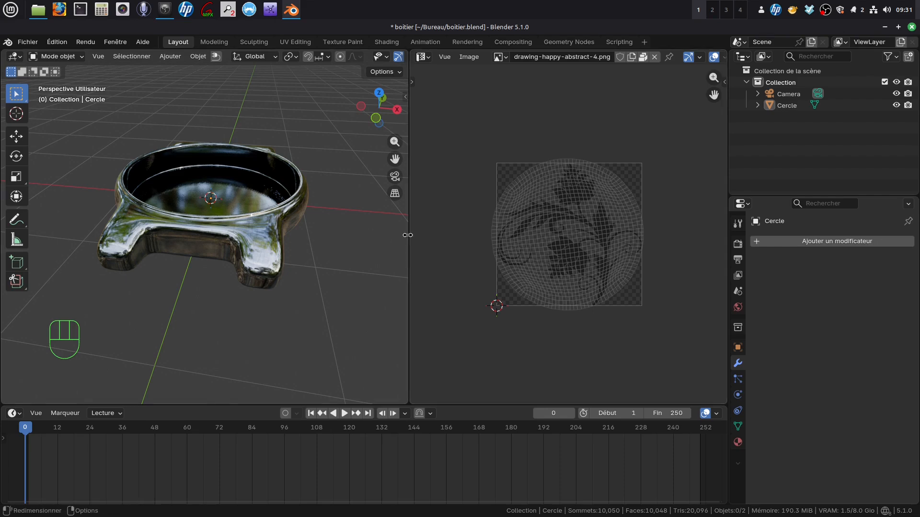
drag(409, 234, 333, 238)
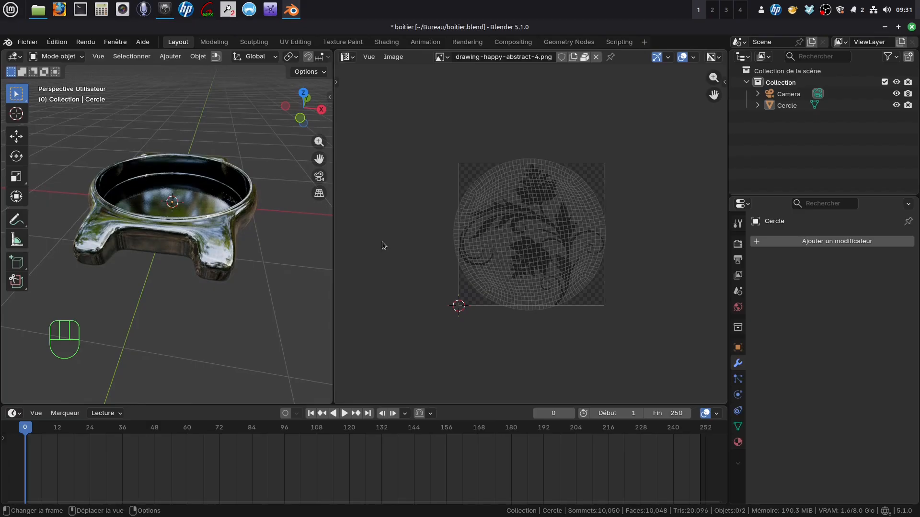
middle_drag(381, 242, 397, 247)
middle_drag(303, 244, 266, 269)
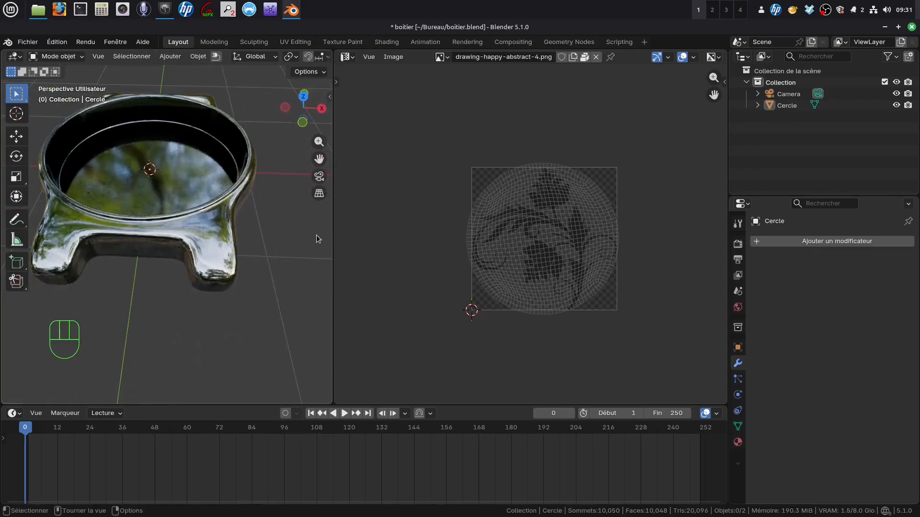
drag(334, 236, 406, 247)
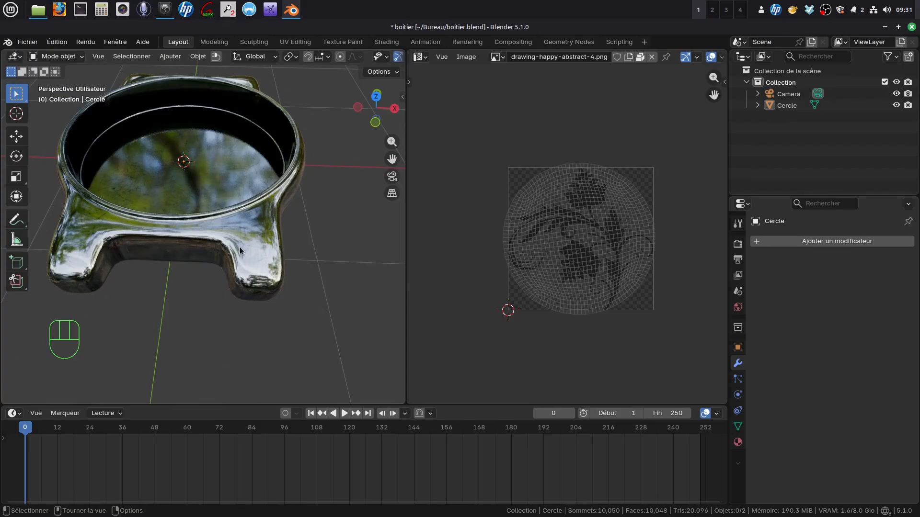
shift+middle_drag(240, 246, 266, 279)
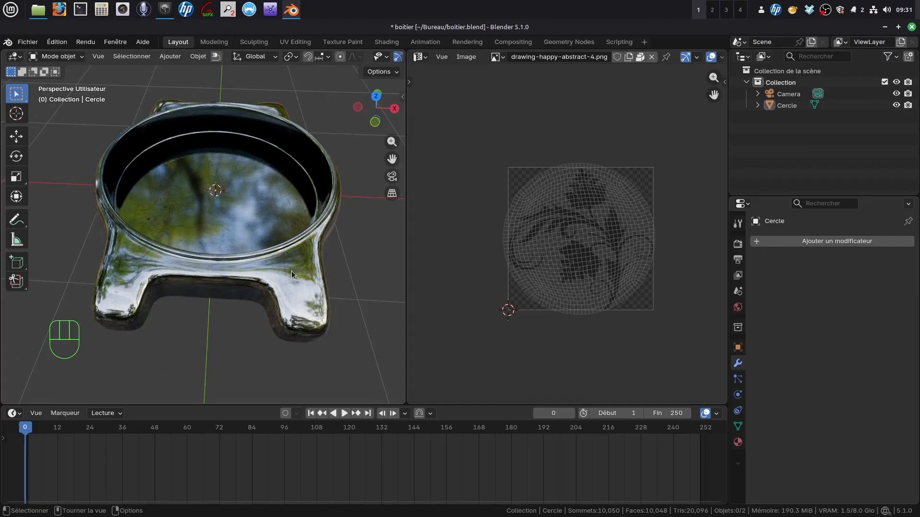
middle_drag(291, 271, 284, 253)
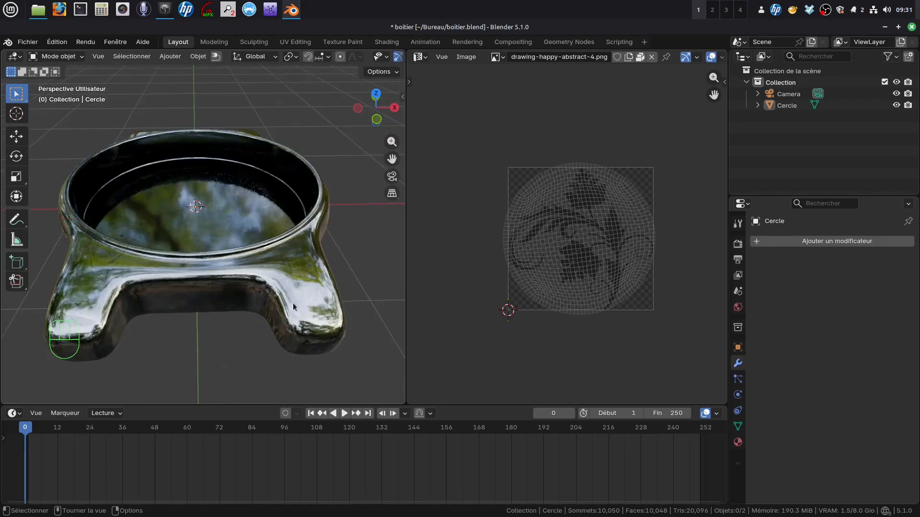
middle_drag(269, 259, 248, 260)
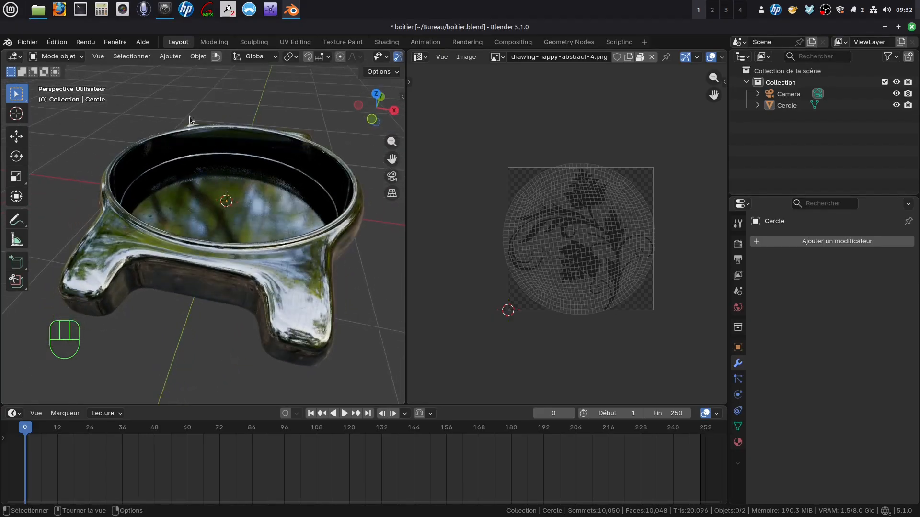
mouse_move(304, 279)
middle_down()
mouse_move(283, 260)
mouse_move(304, 281)
mouse_move(317, 274)
middle_up()
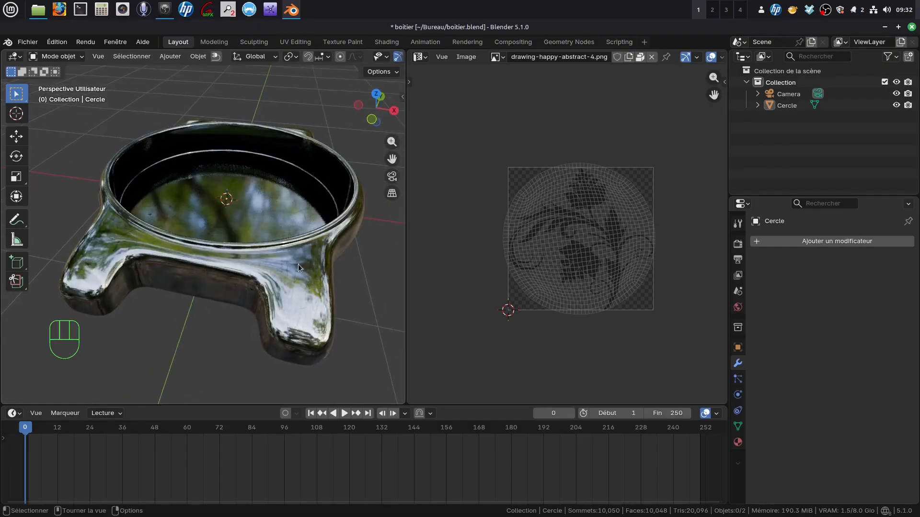
mouse_move(306, 257)
middle_down()
mouse_move(294, 255)
mouse_move(292, 237)
mouse_move(309, 240)
mouse_move(292, 264)
middle_up()
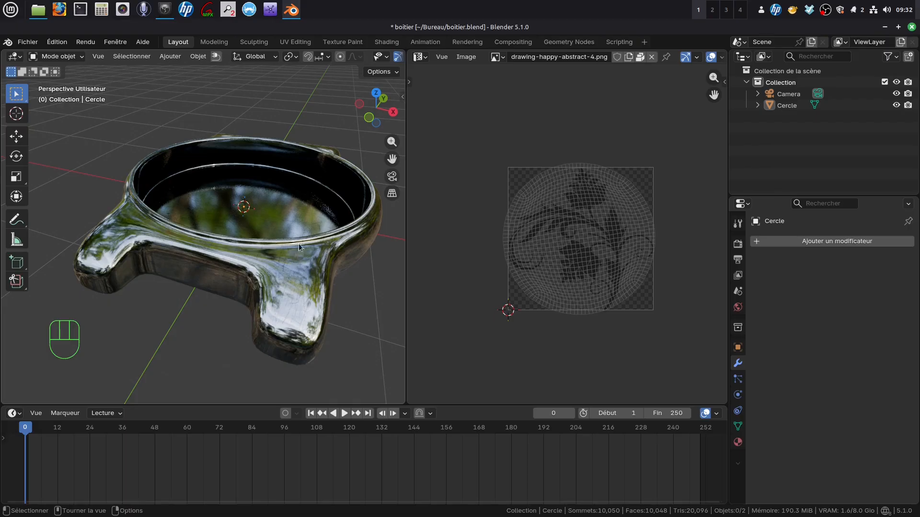
middle_drag(314, 263, 330, 249)
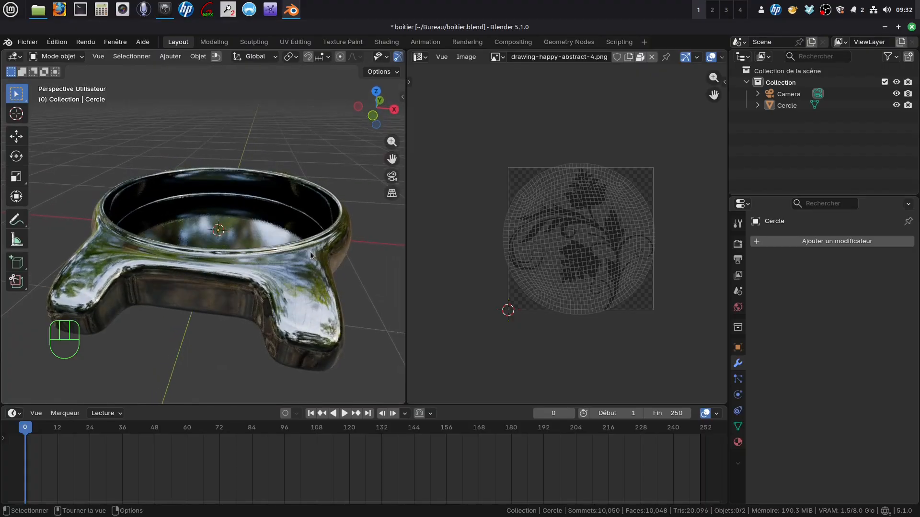
middle_drag(309, 252, 325, 292)
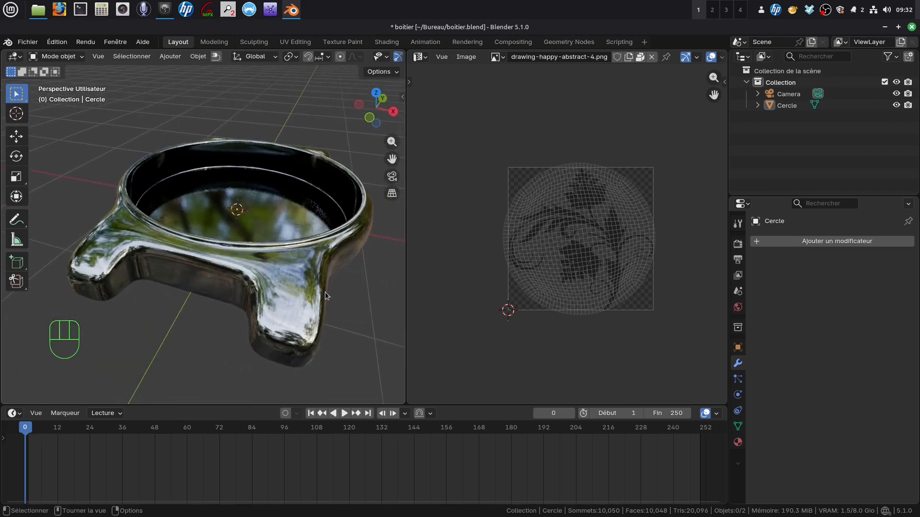